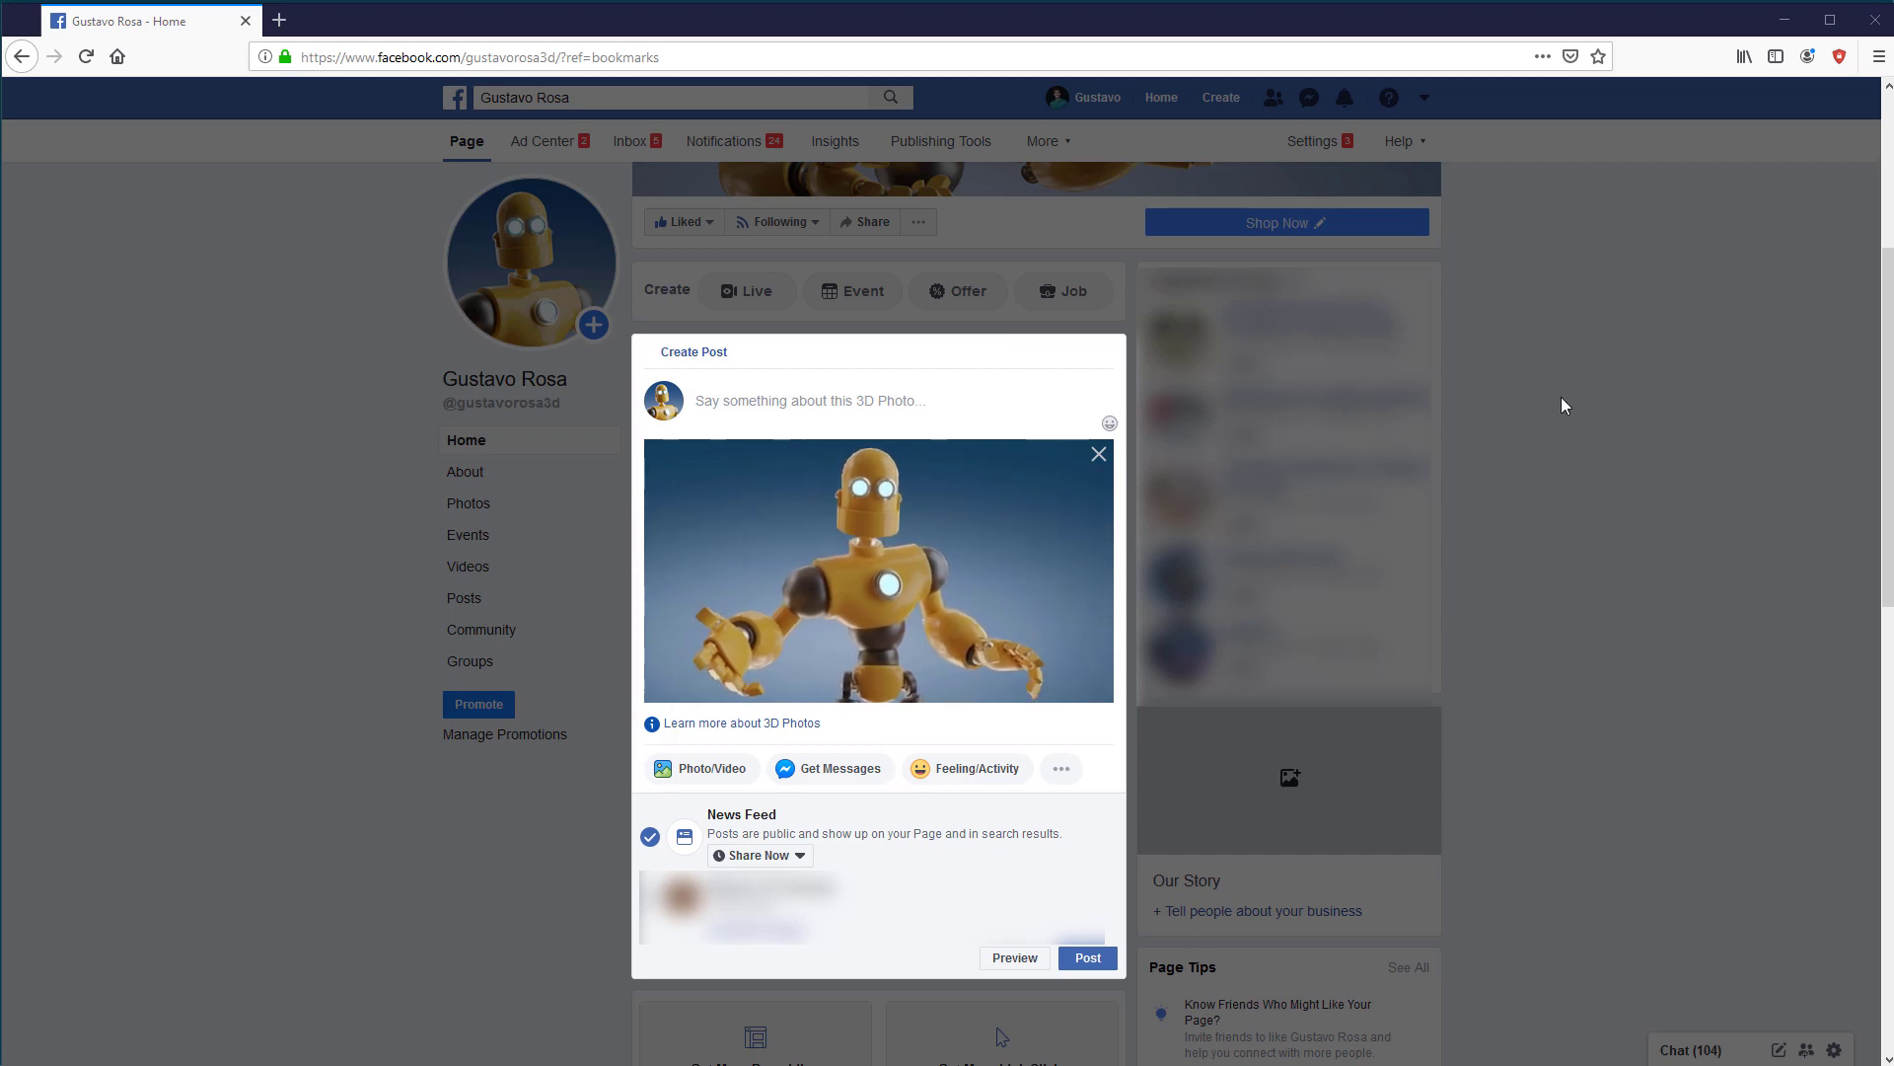
- Reveal the Robot.png and Robot_depth.png image windows on the desktop and bring each forward
left_click(1798, 24)
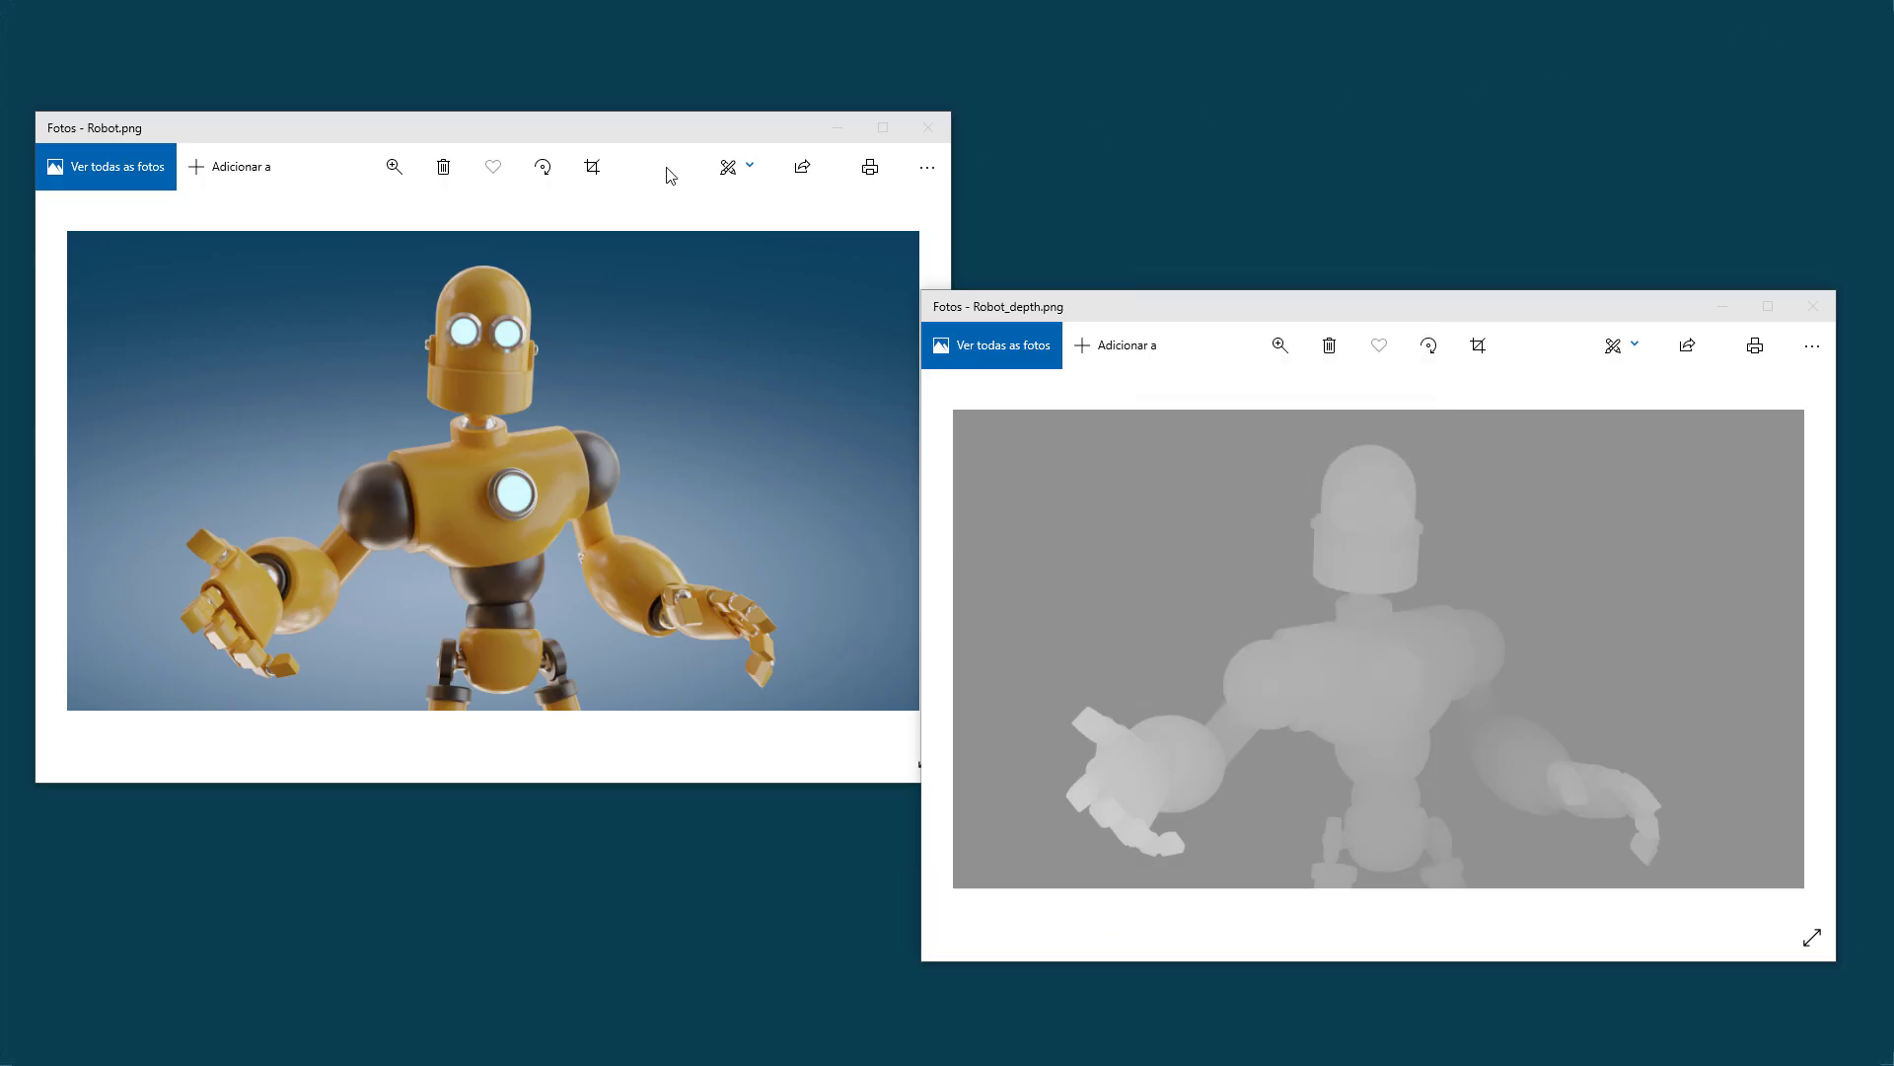
left_click_drag(649, 138, 726, 140)
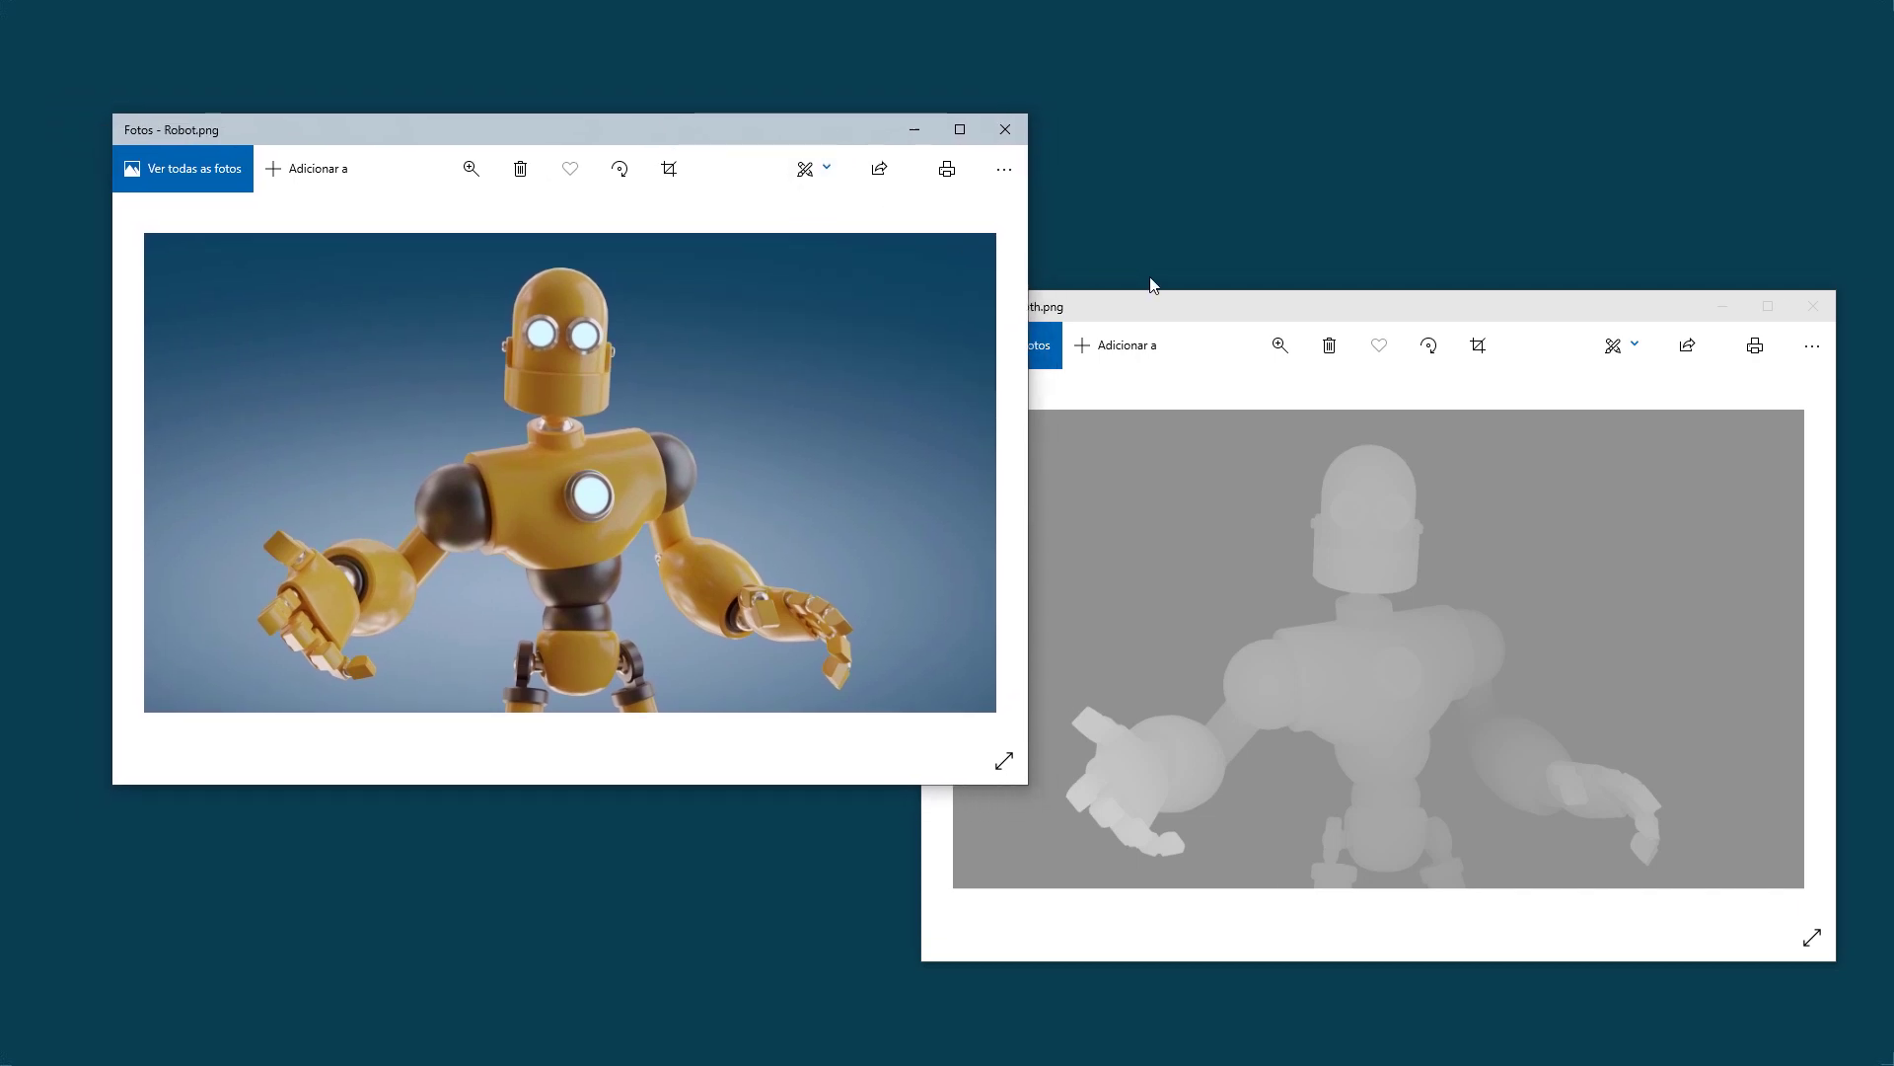
left_click_drag(1209, 316, 1152, 294)
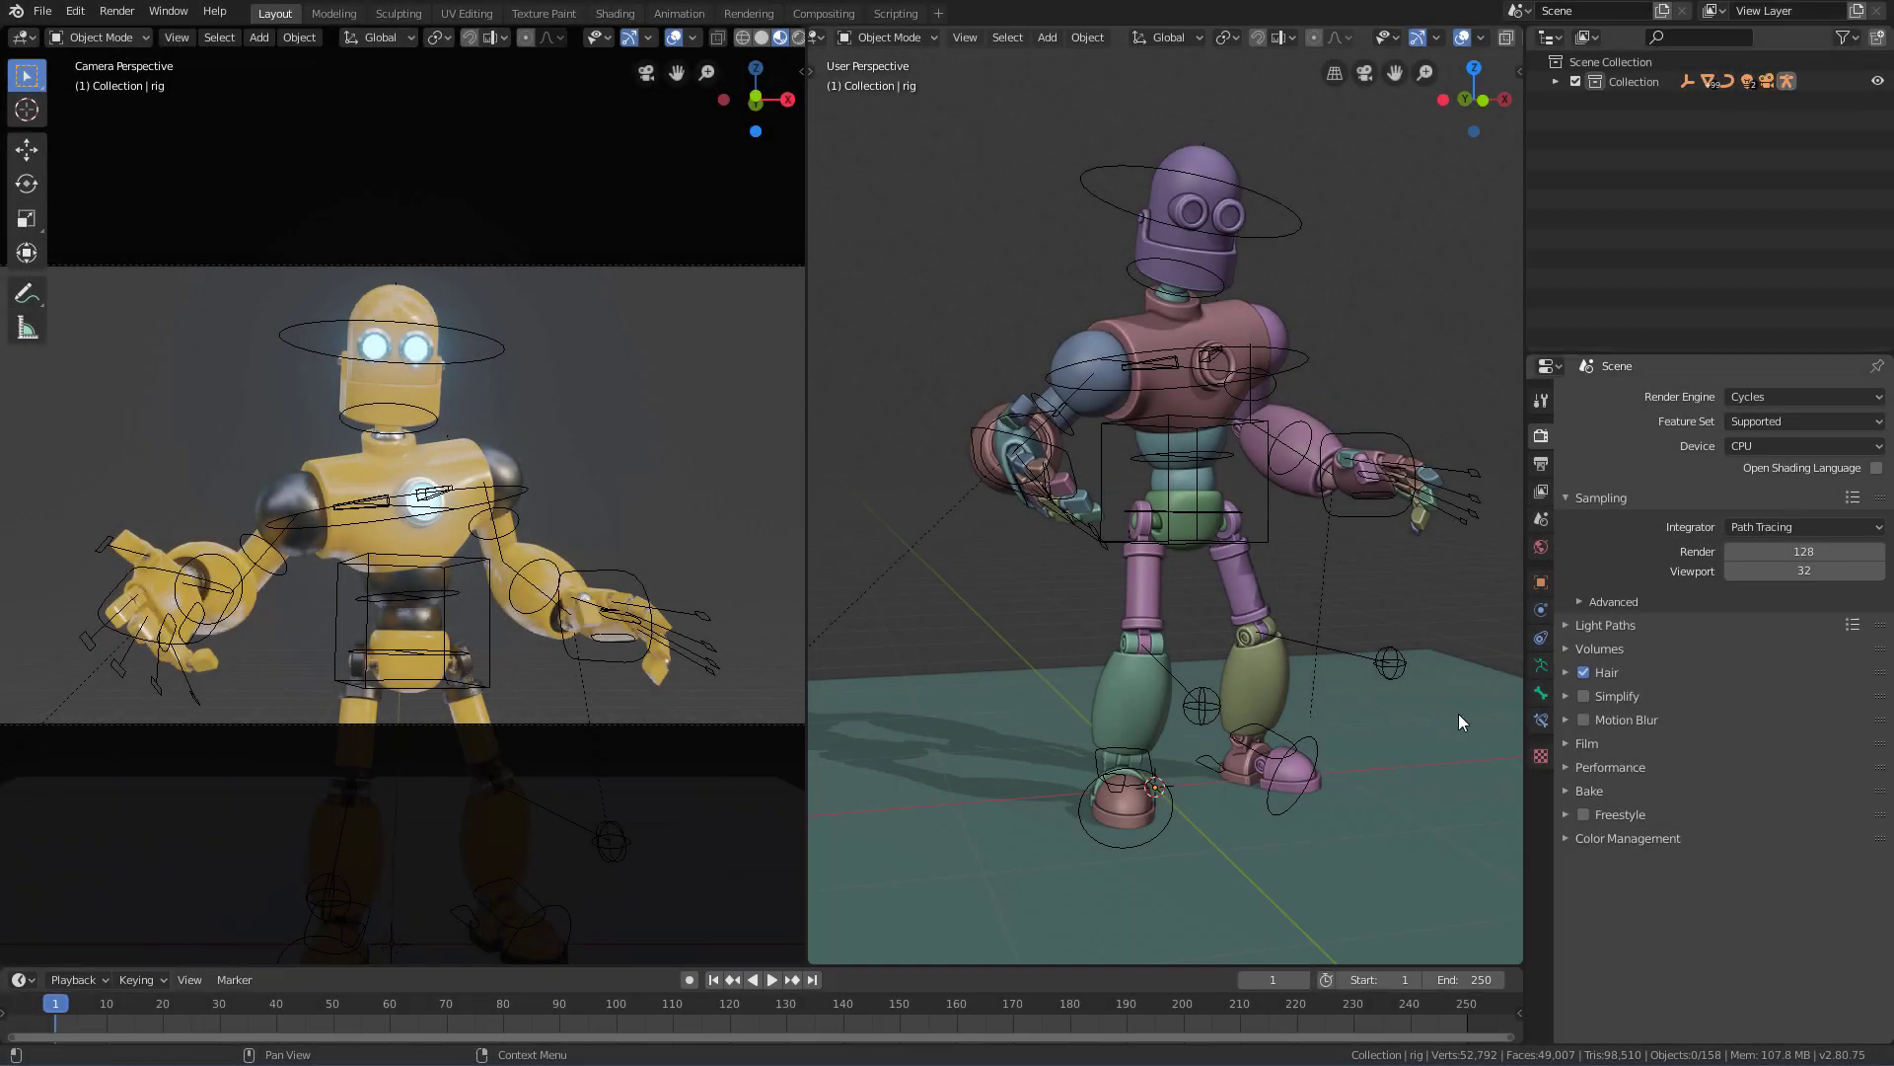
- Select the robot rig in Pose Mode and test-rotate the head and chest bones, cancelling both
left_click(1255, 239)
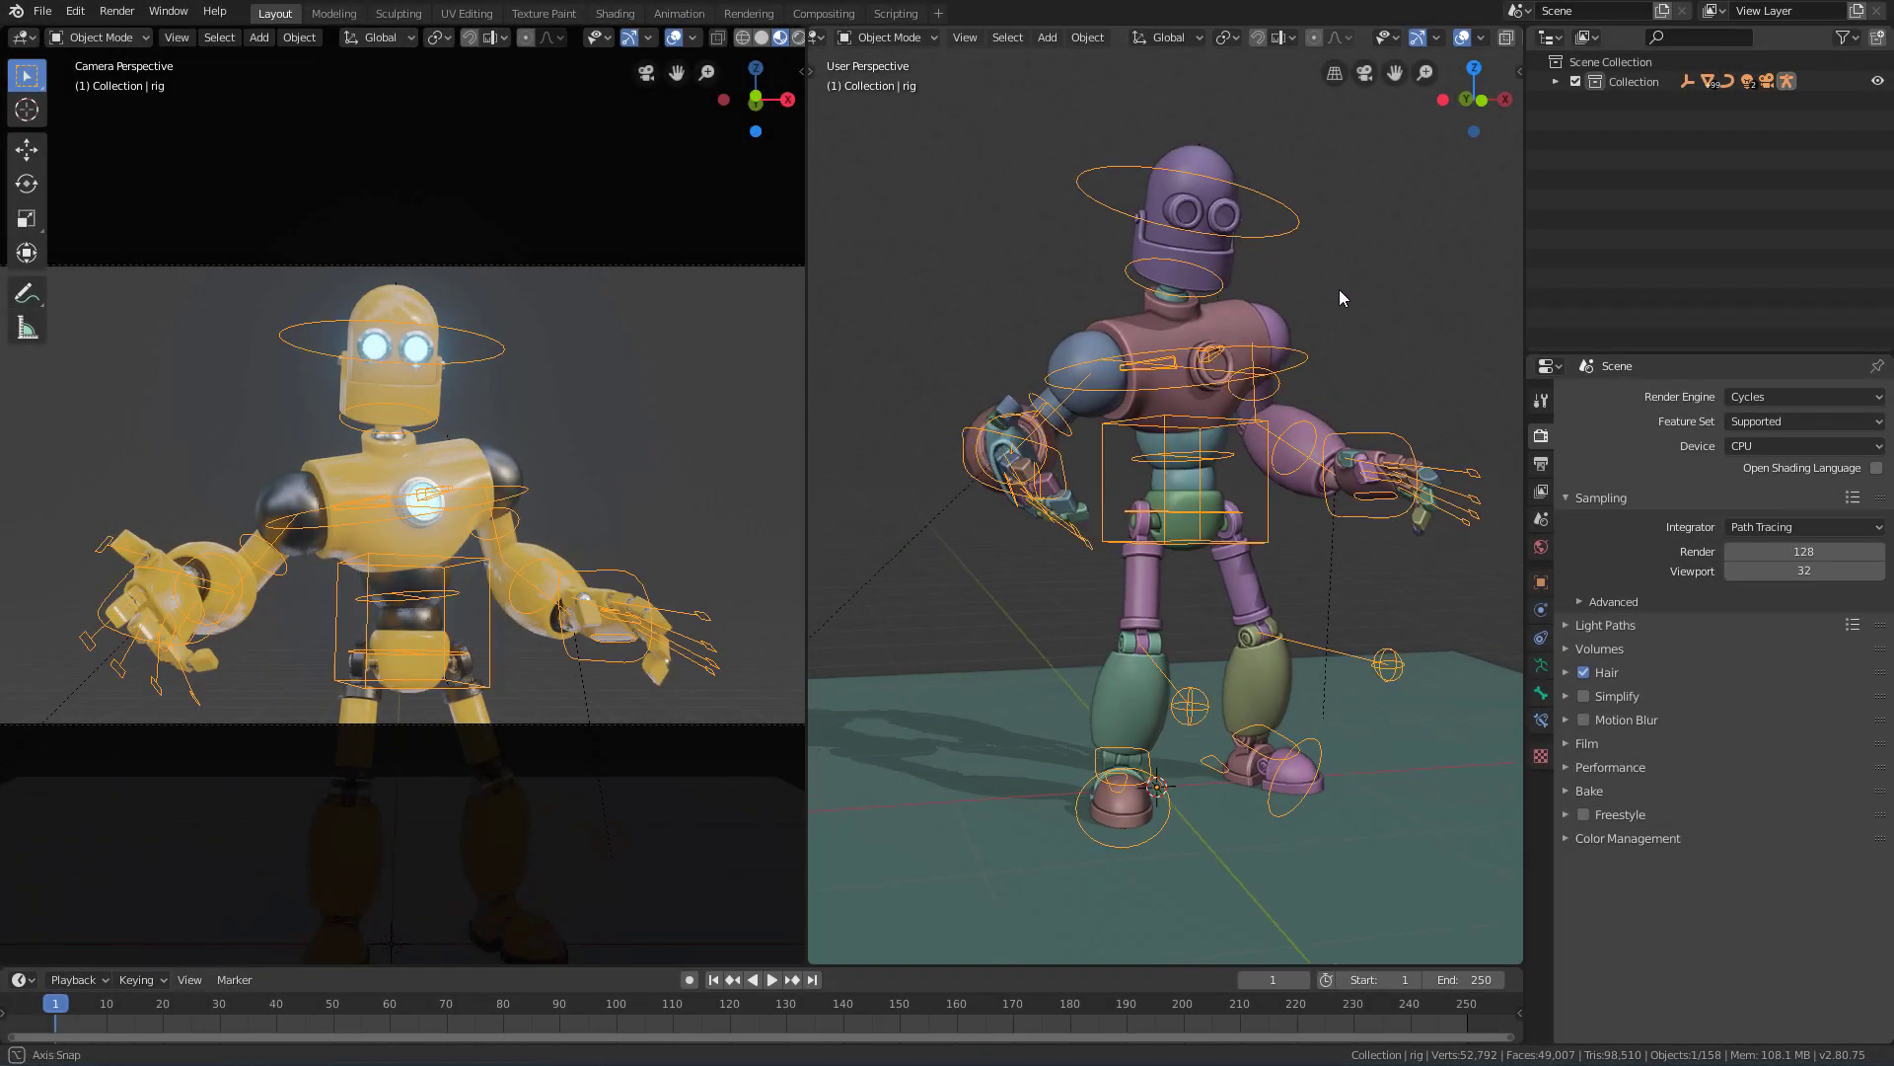
mouse_move(1340, 288)
middle_mouse_down()
mouse_move(1248, 298)
mouse_move(1311, 300)
middle_mouse_up()
key("ctrl+Tab")
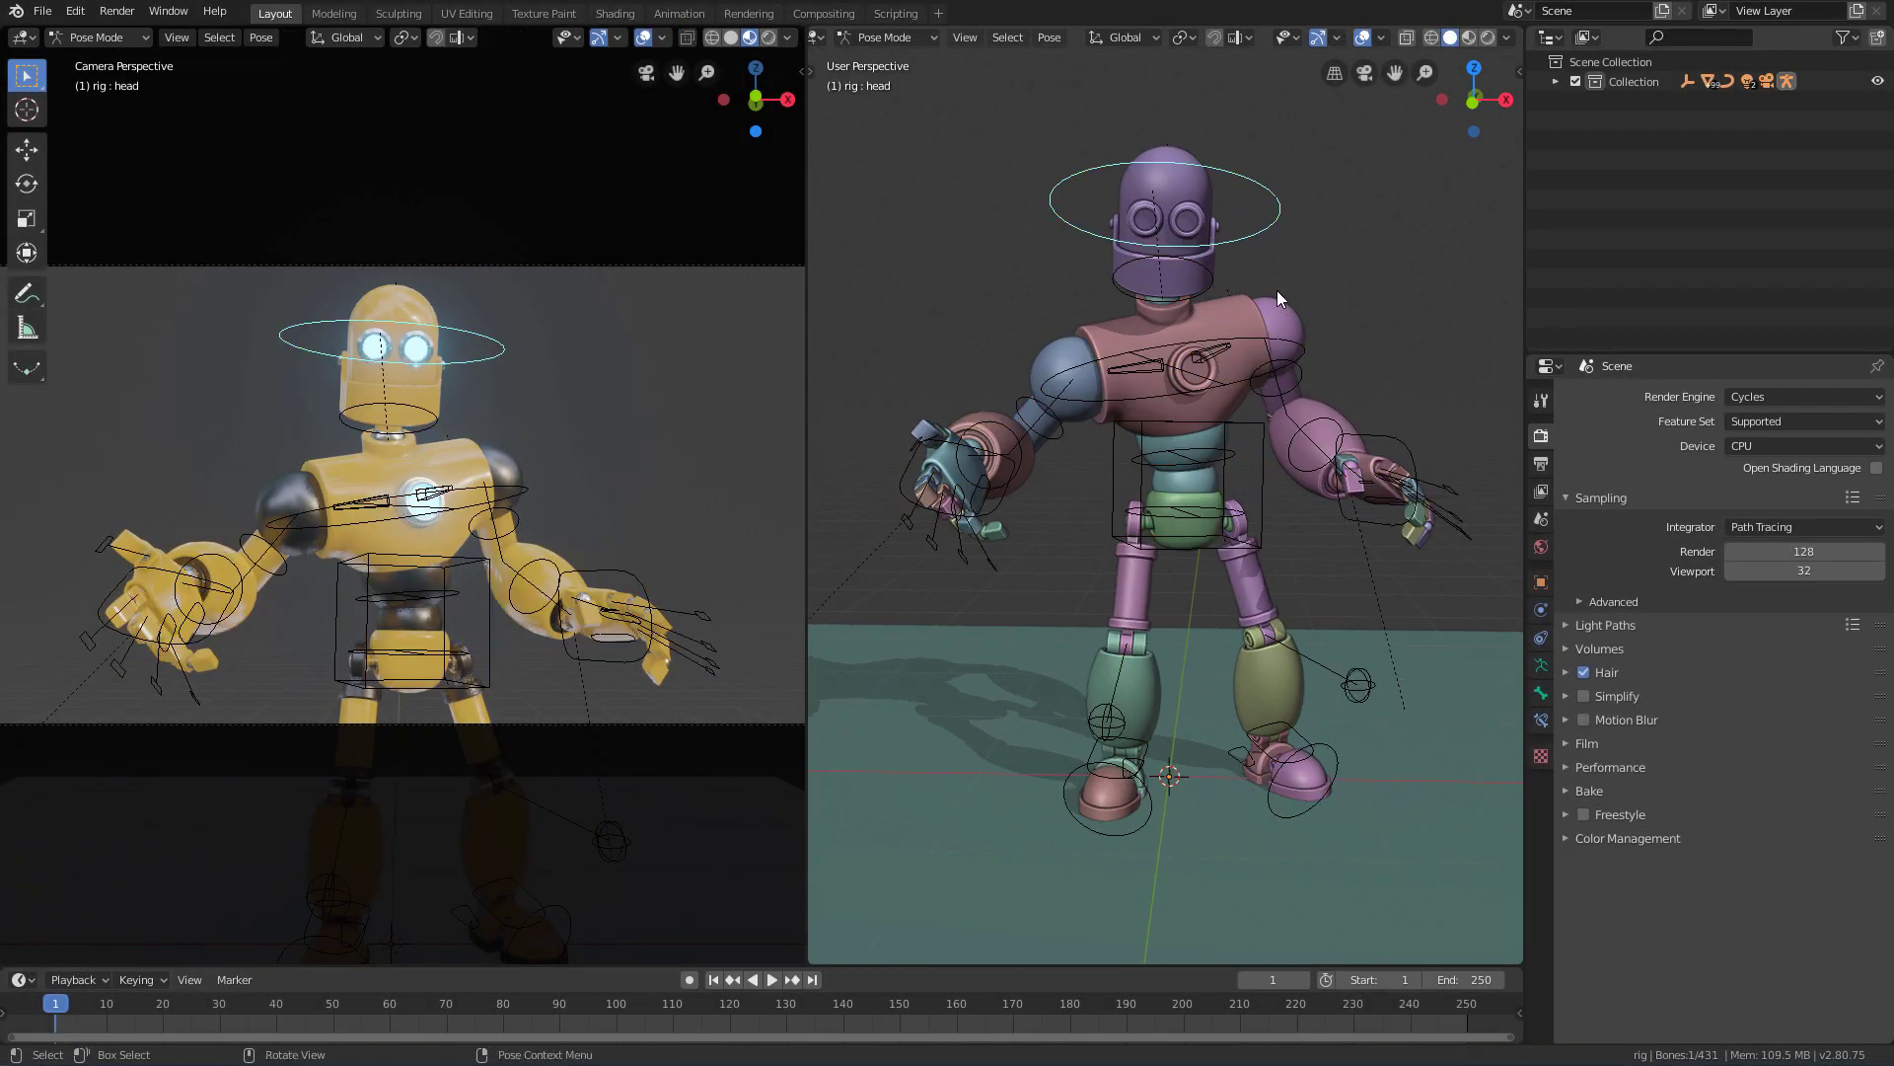
key("r")
key("r")
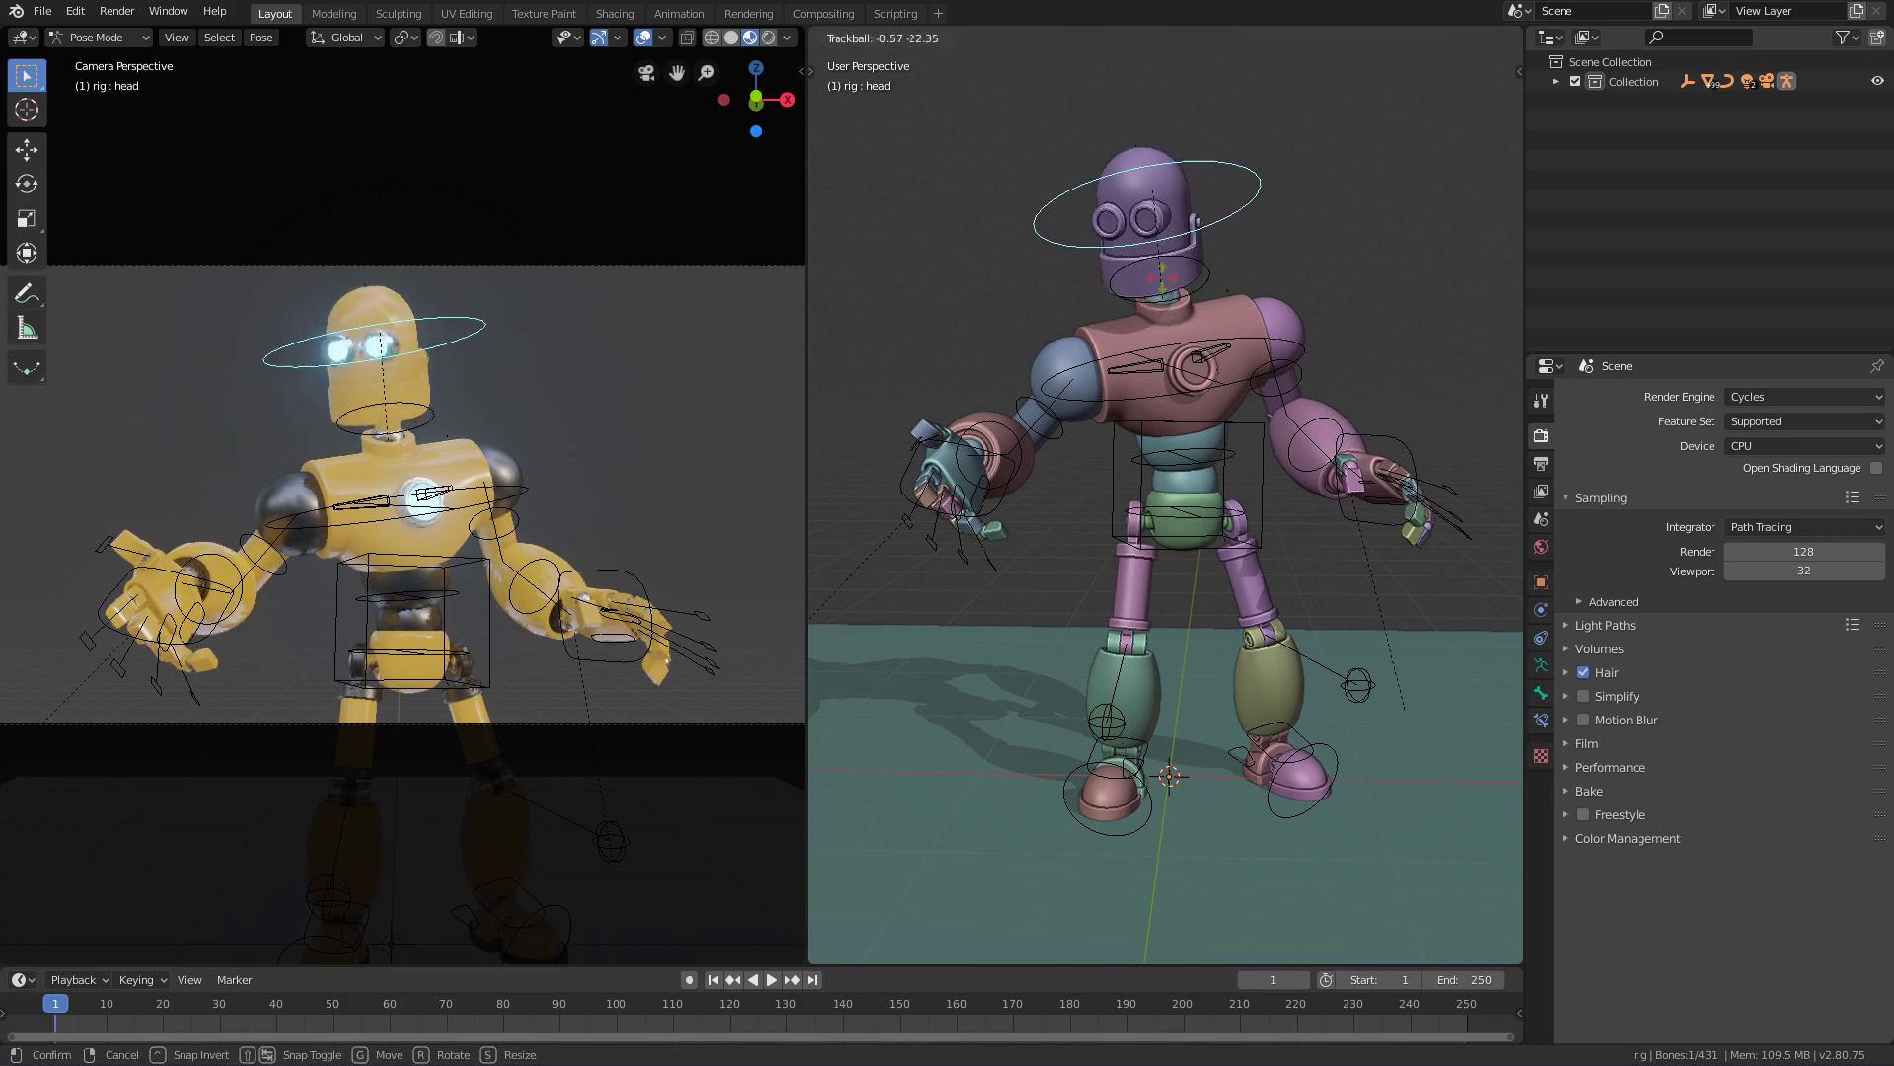
right_click(1067, 390)
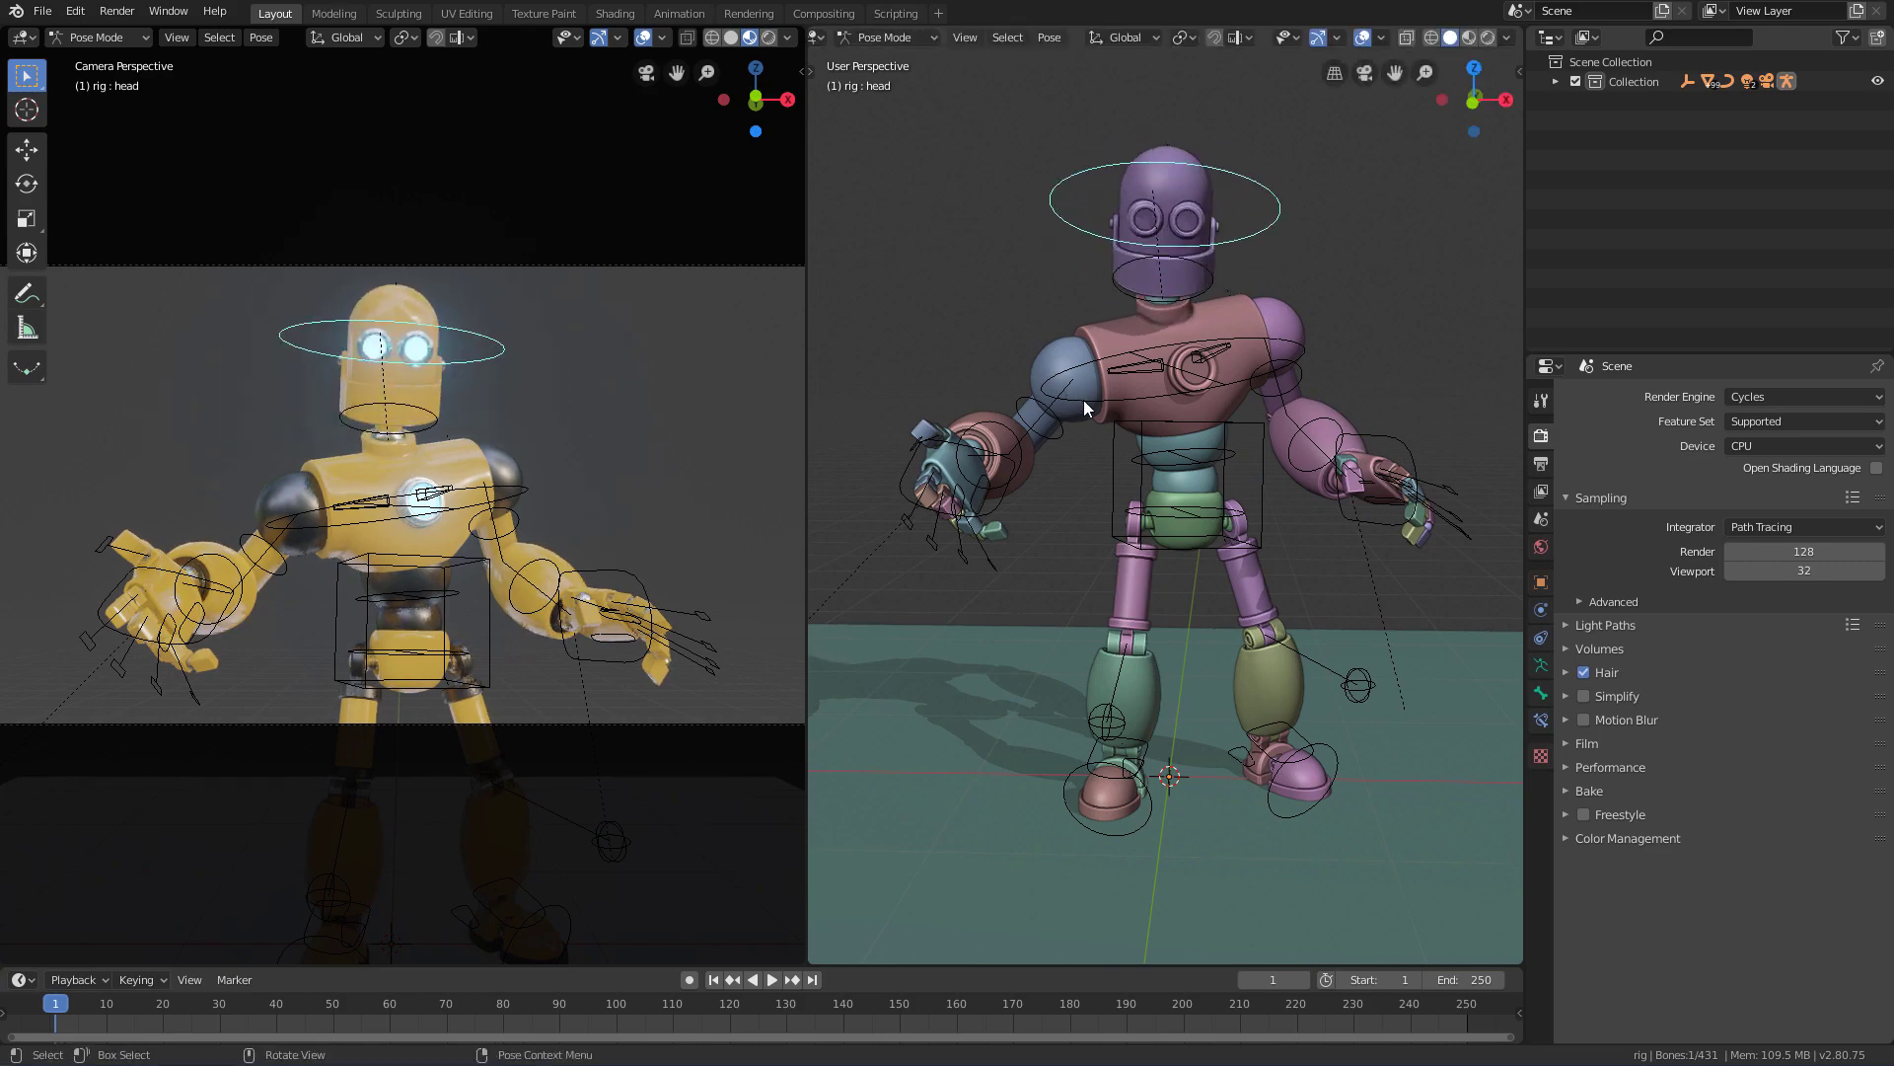
left_click(1083, 400)
key("r")
key("r")
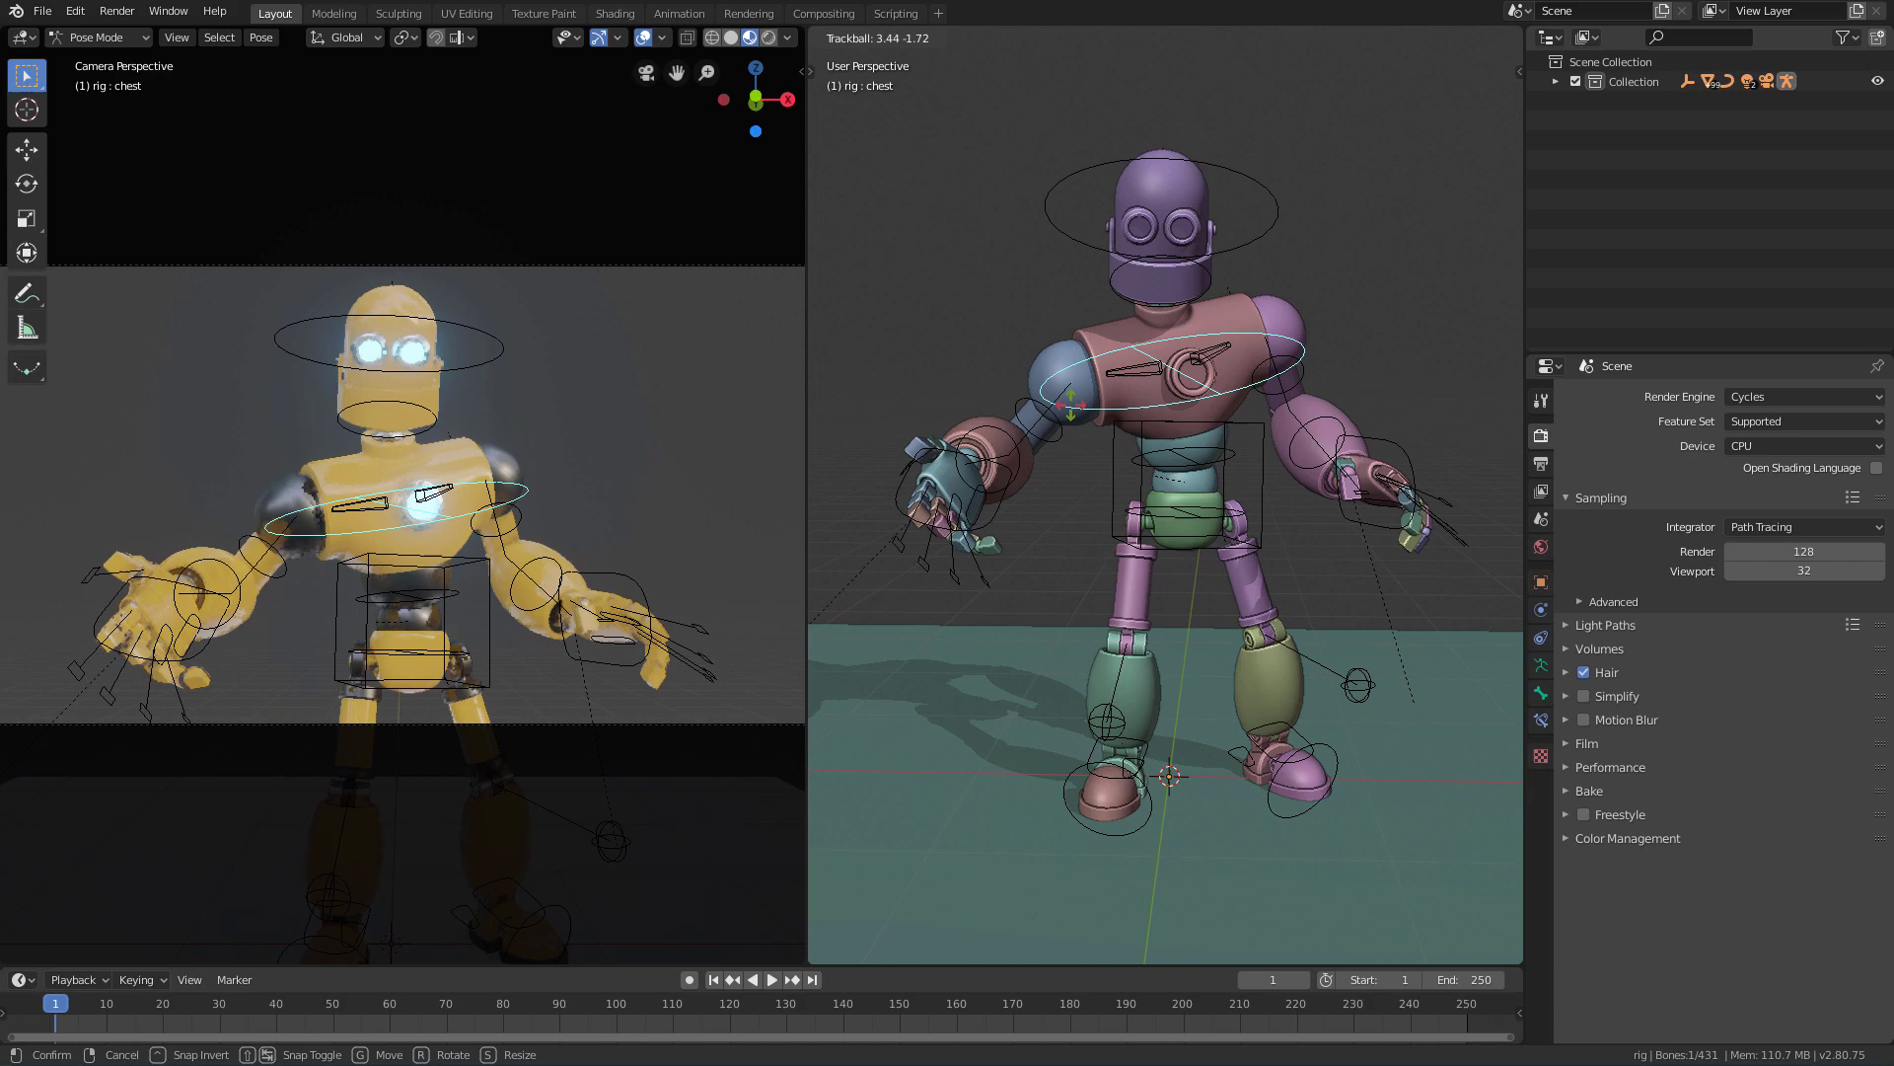
right_click(1071, 403)
- Back in Object Mode, confirm Cycles as render engine and show View Layer passes with Z enabled
key("ctrl+Tab")
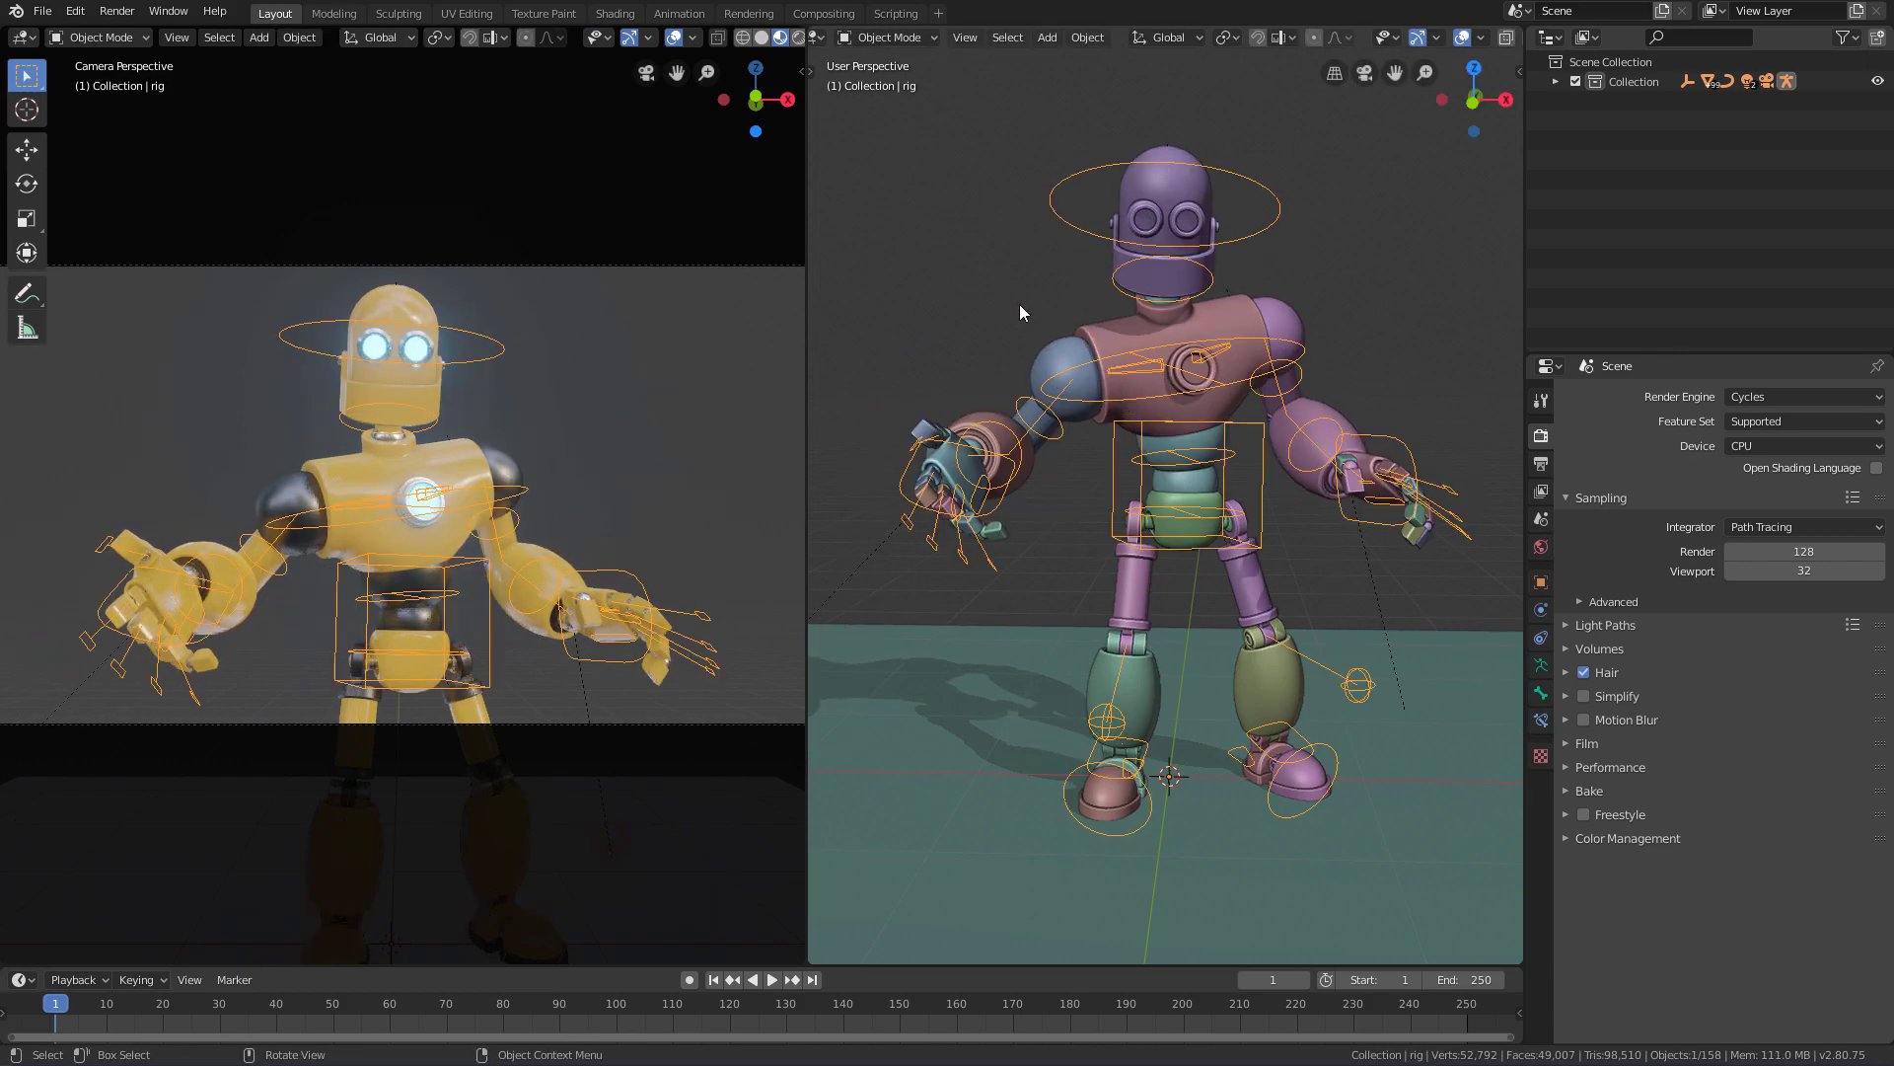
left_click(1020, 304)
middle_click_drag(1010, 350, 1063, 357)
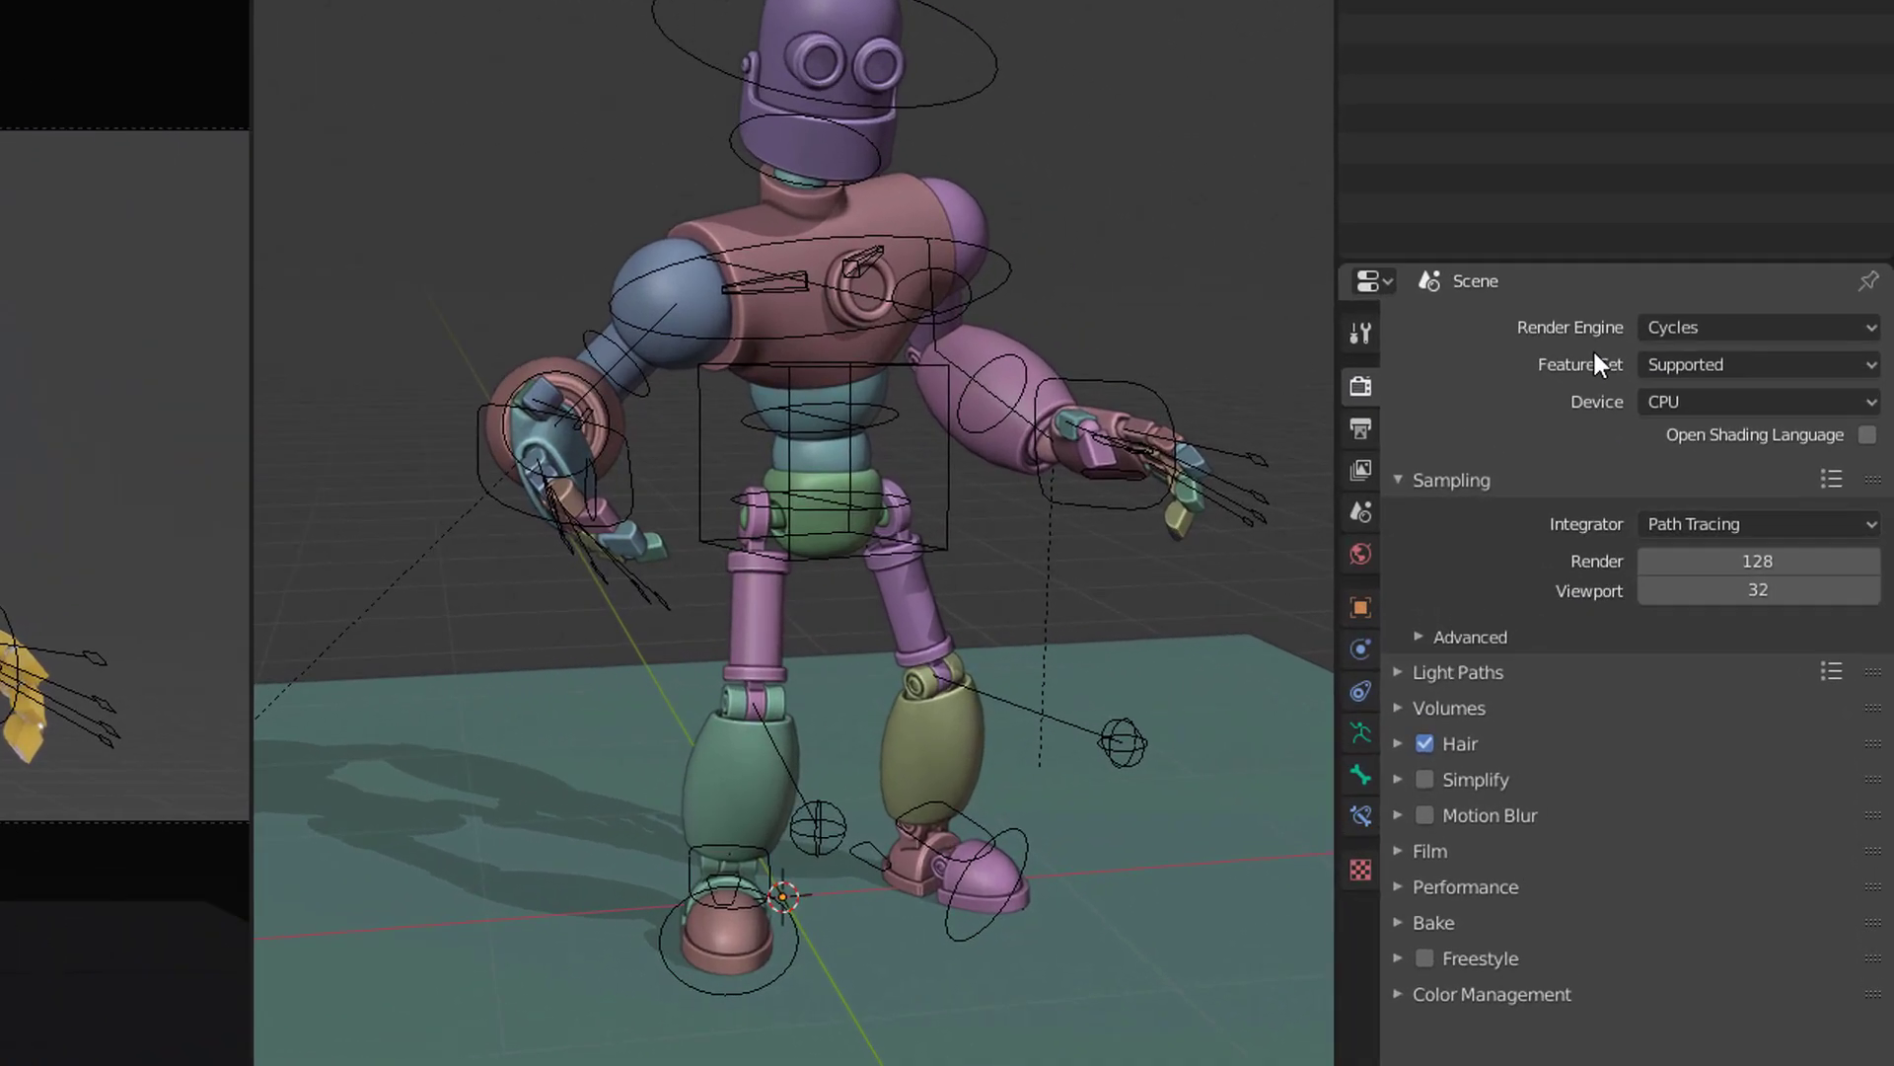
left_click(1688, 318)
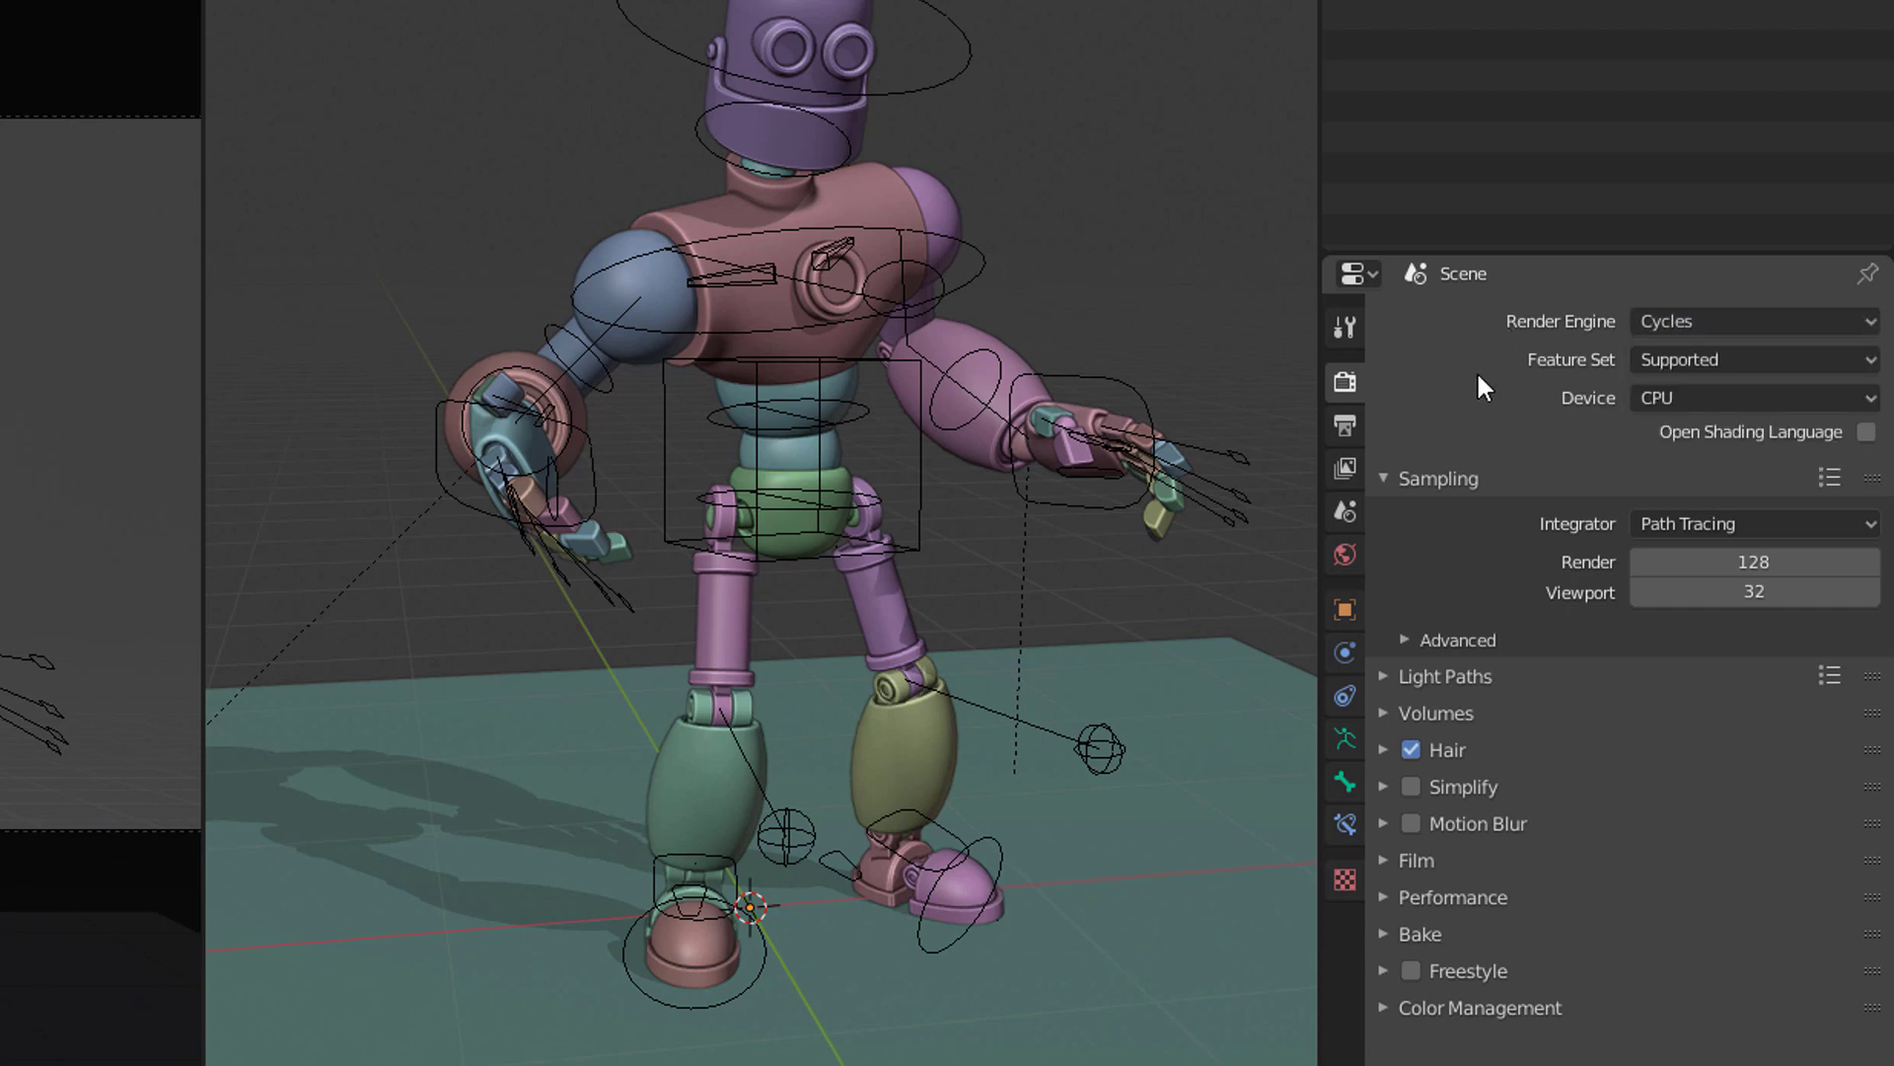
left_click(1347, 474)
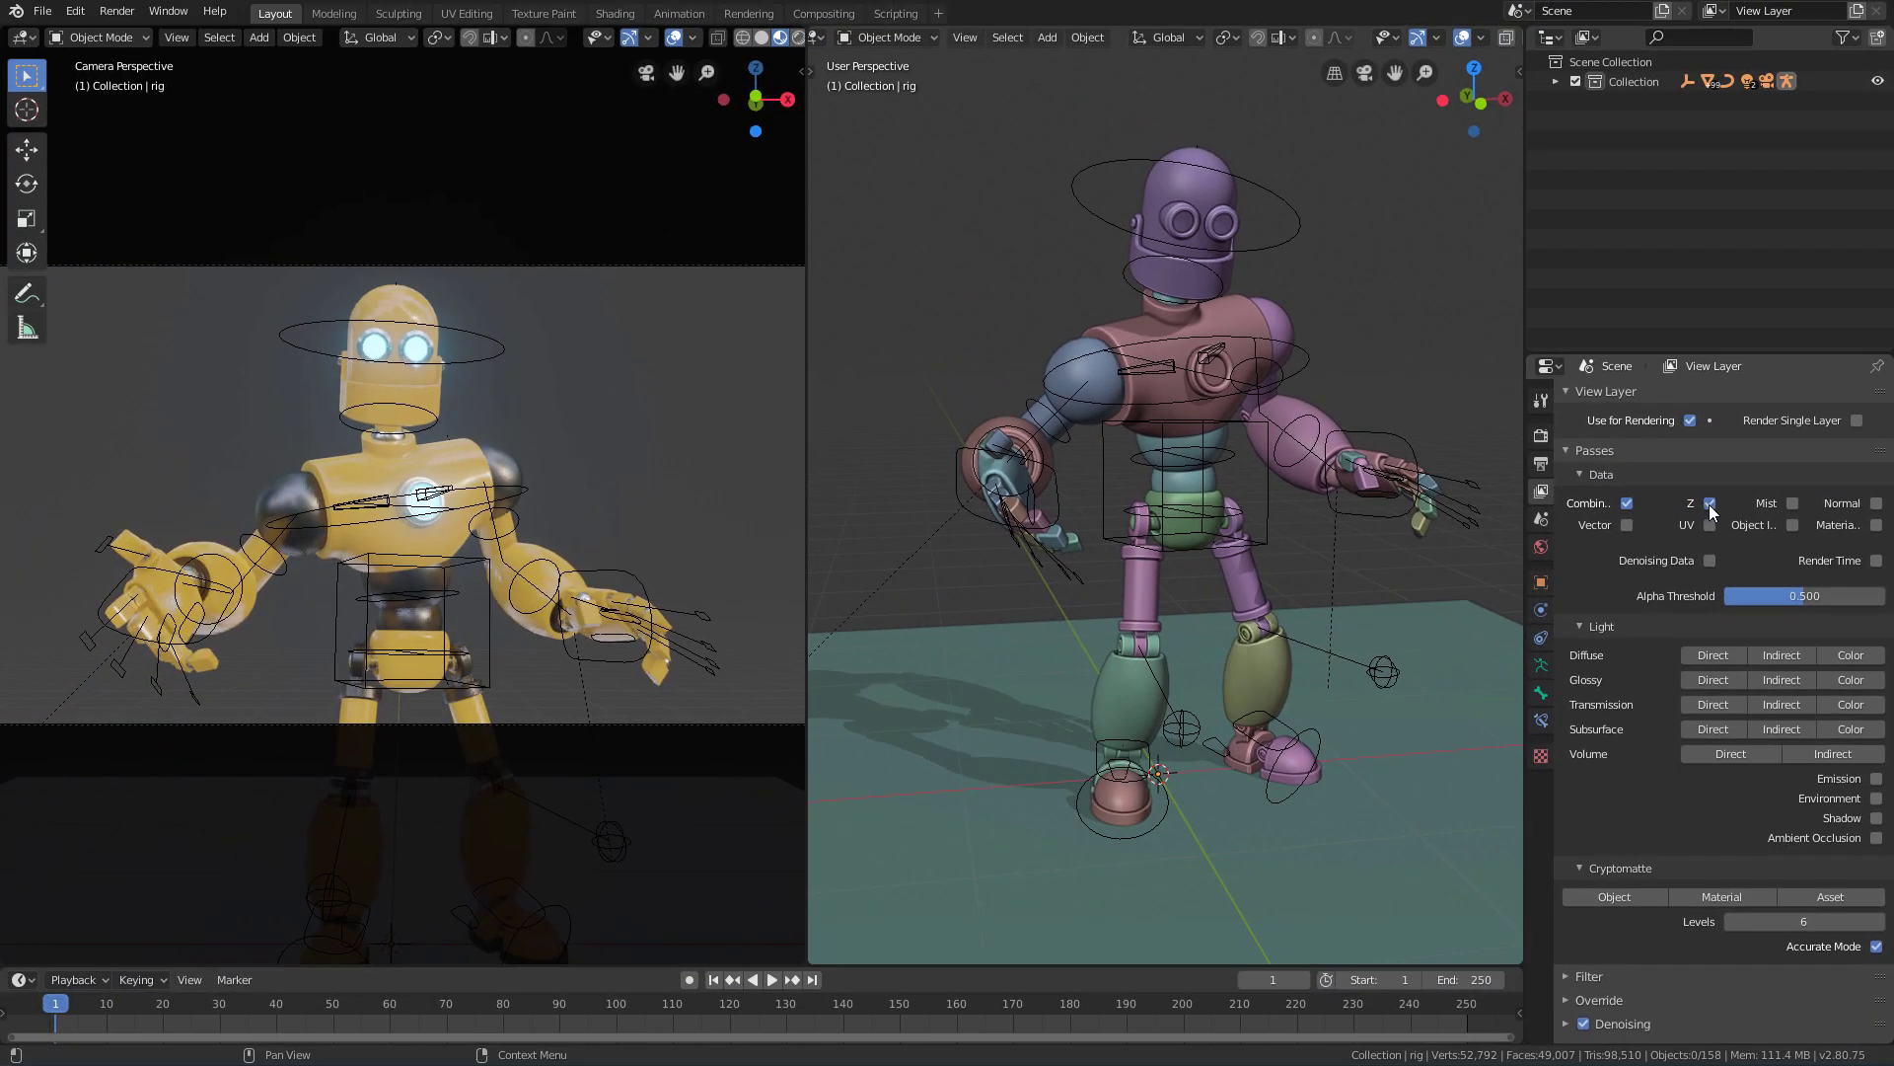
- Render the robot's camera view and save it to the Desktop as the PNG 'Robot'
left_click(117, 11)
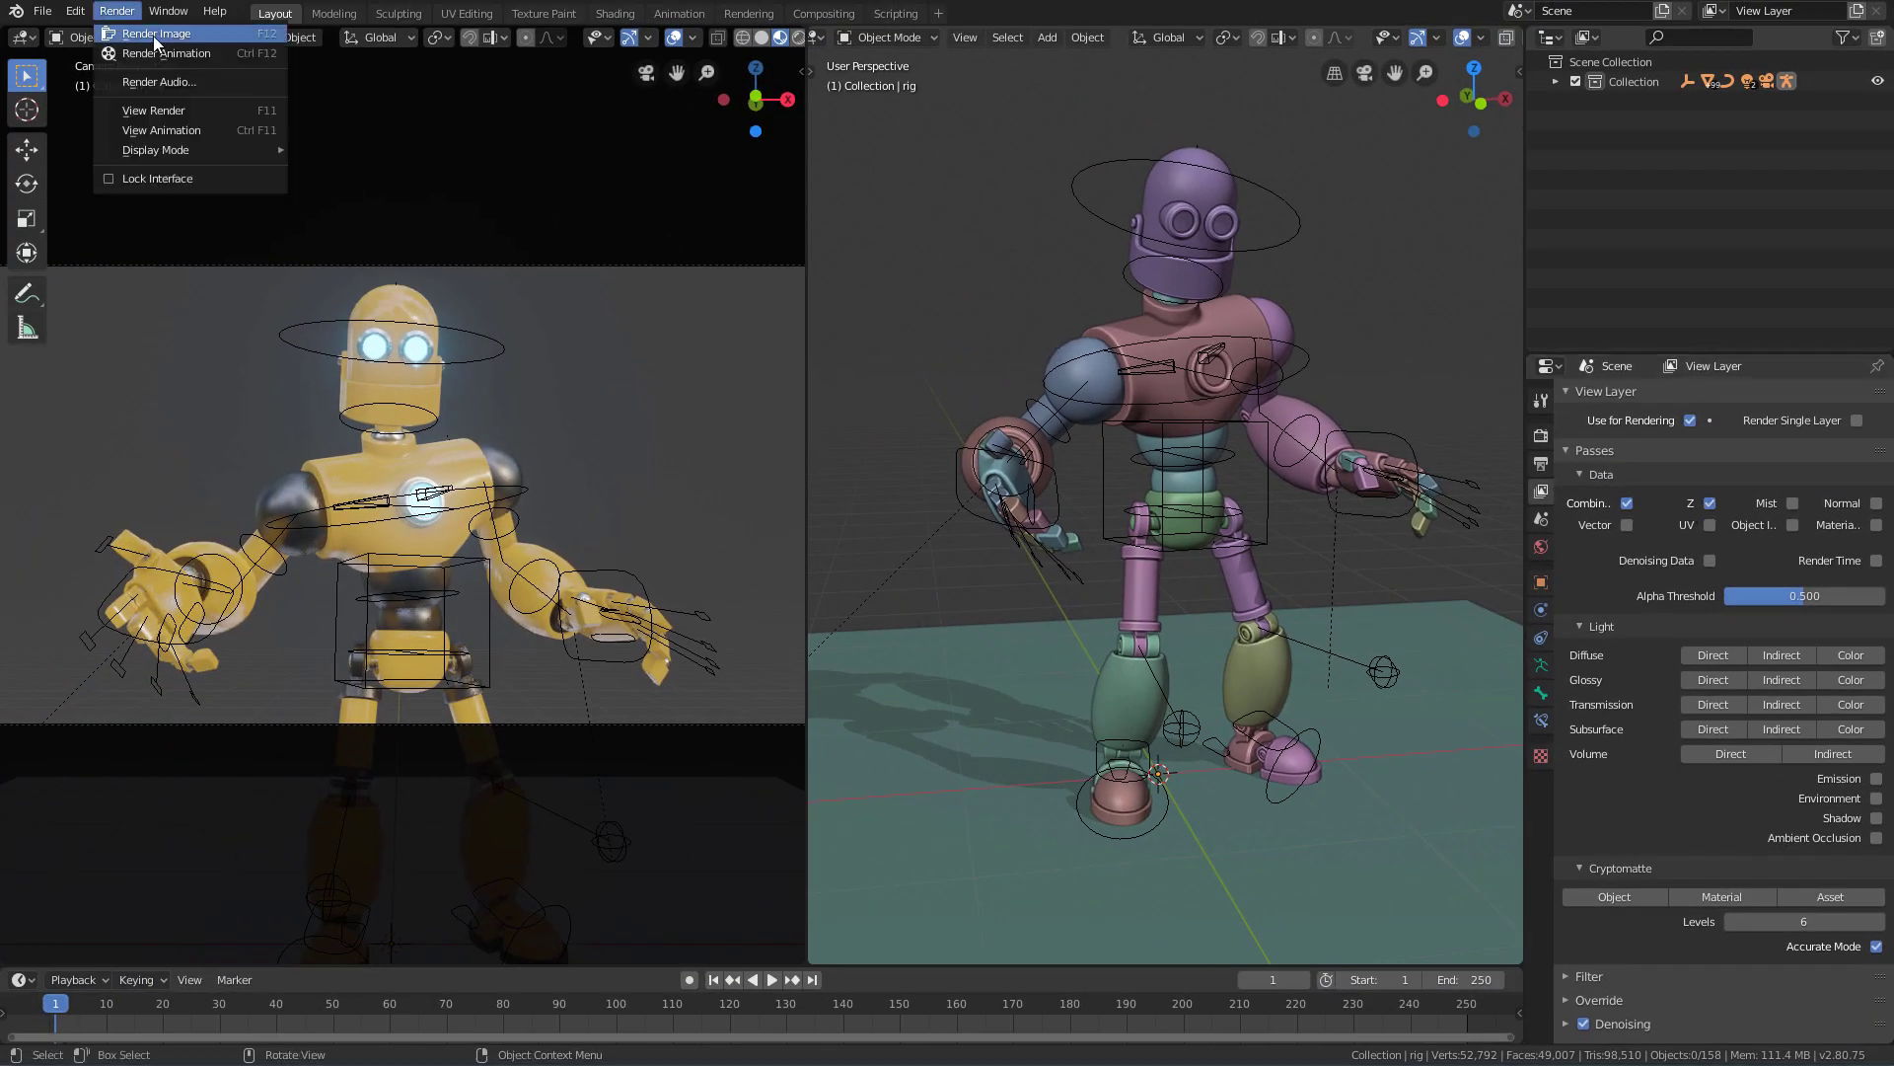
left_click(152, 36)
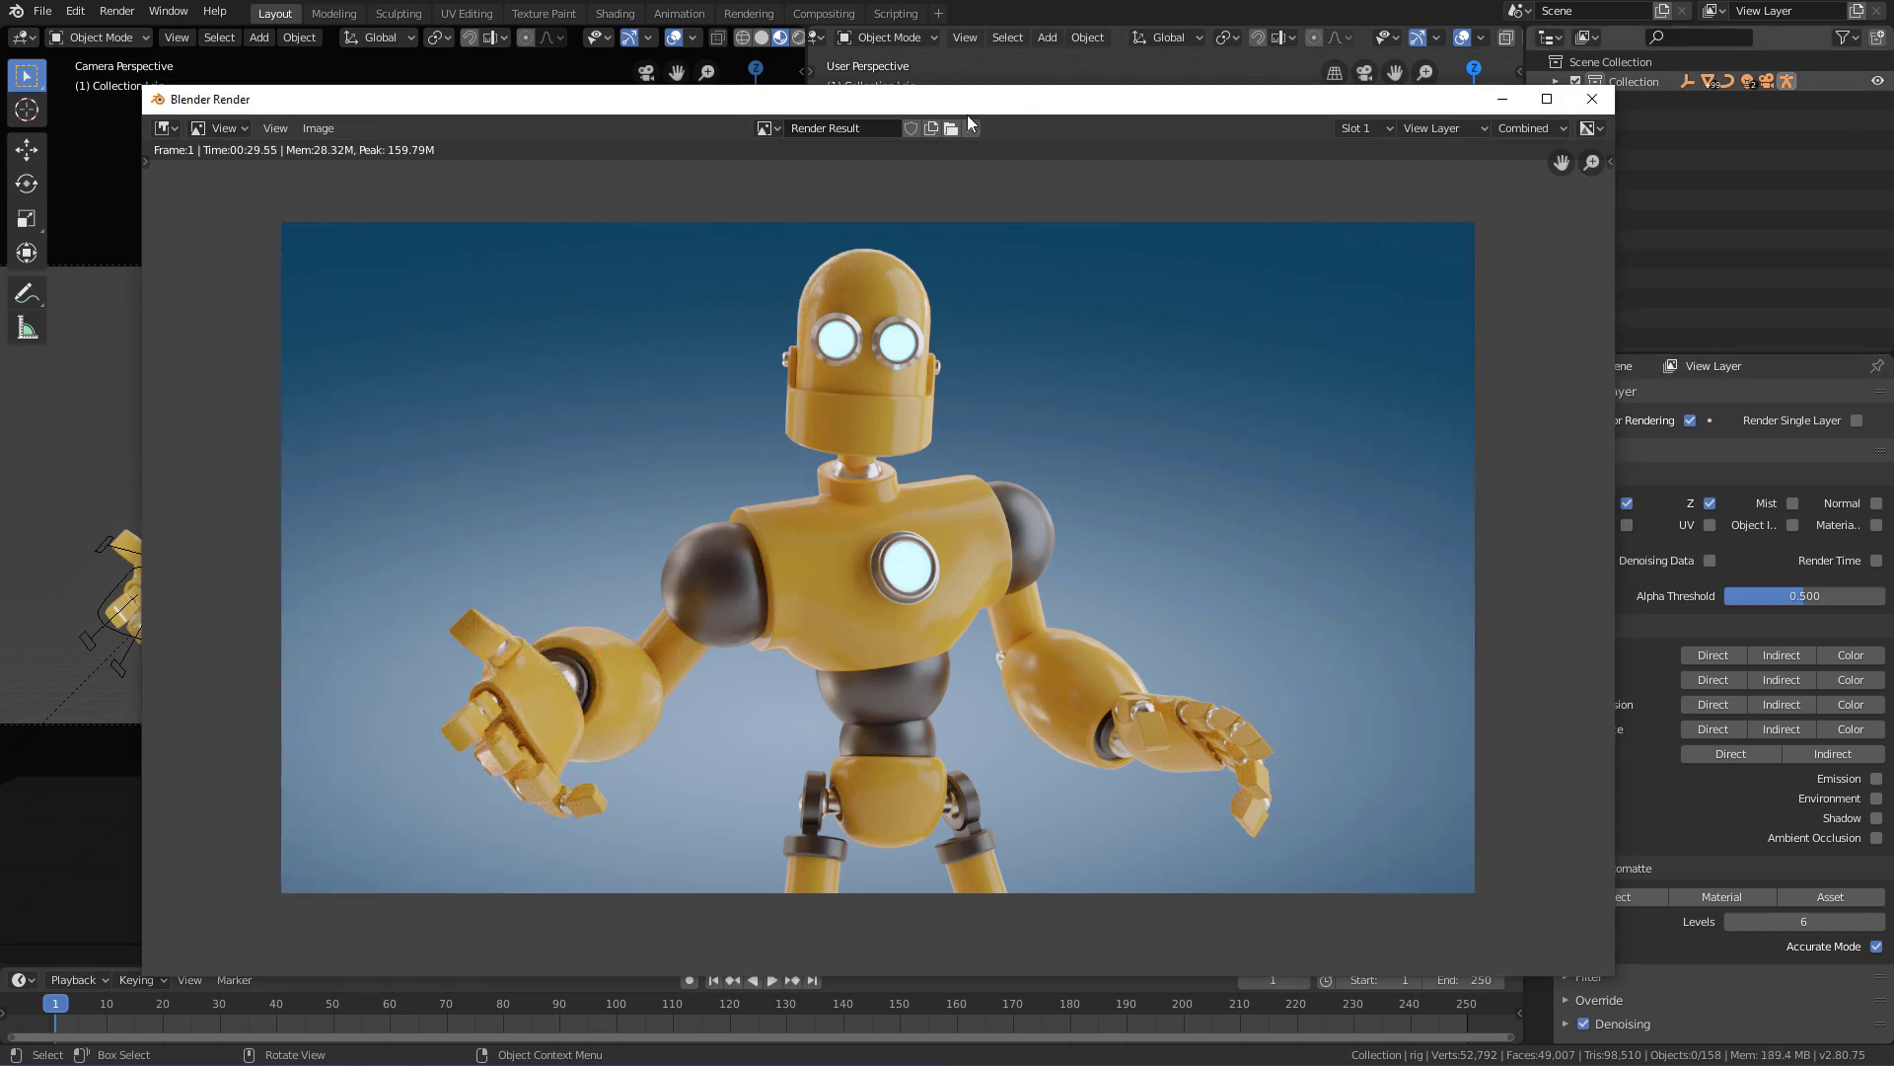
left_click(319, 129)
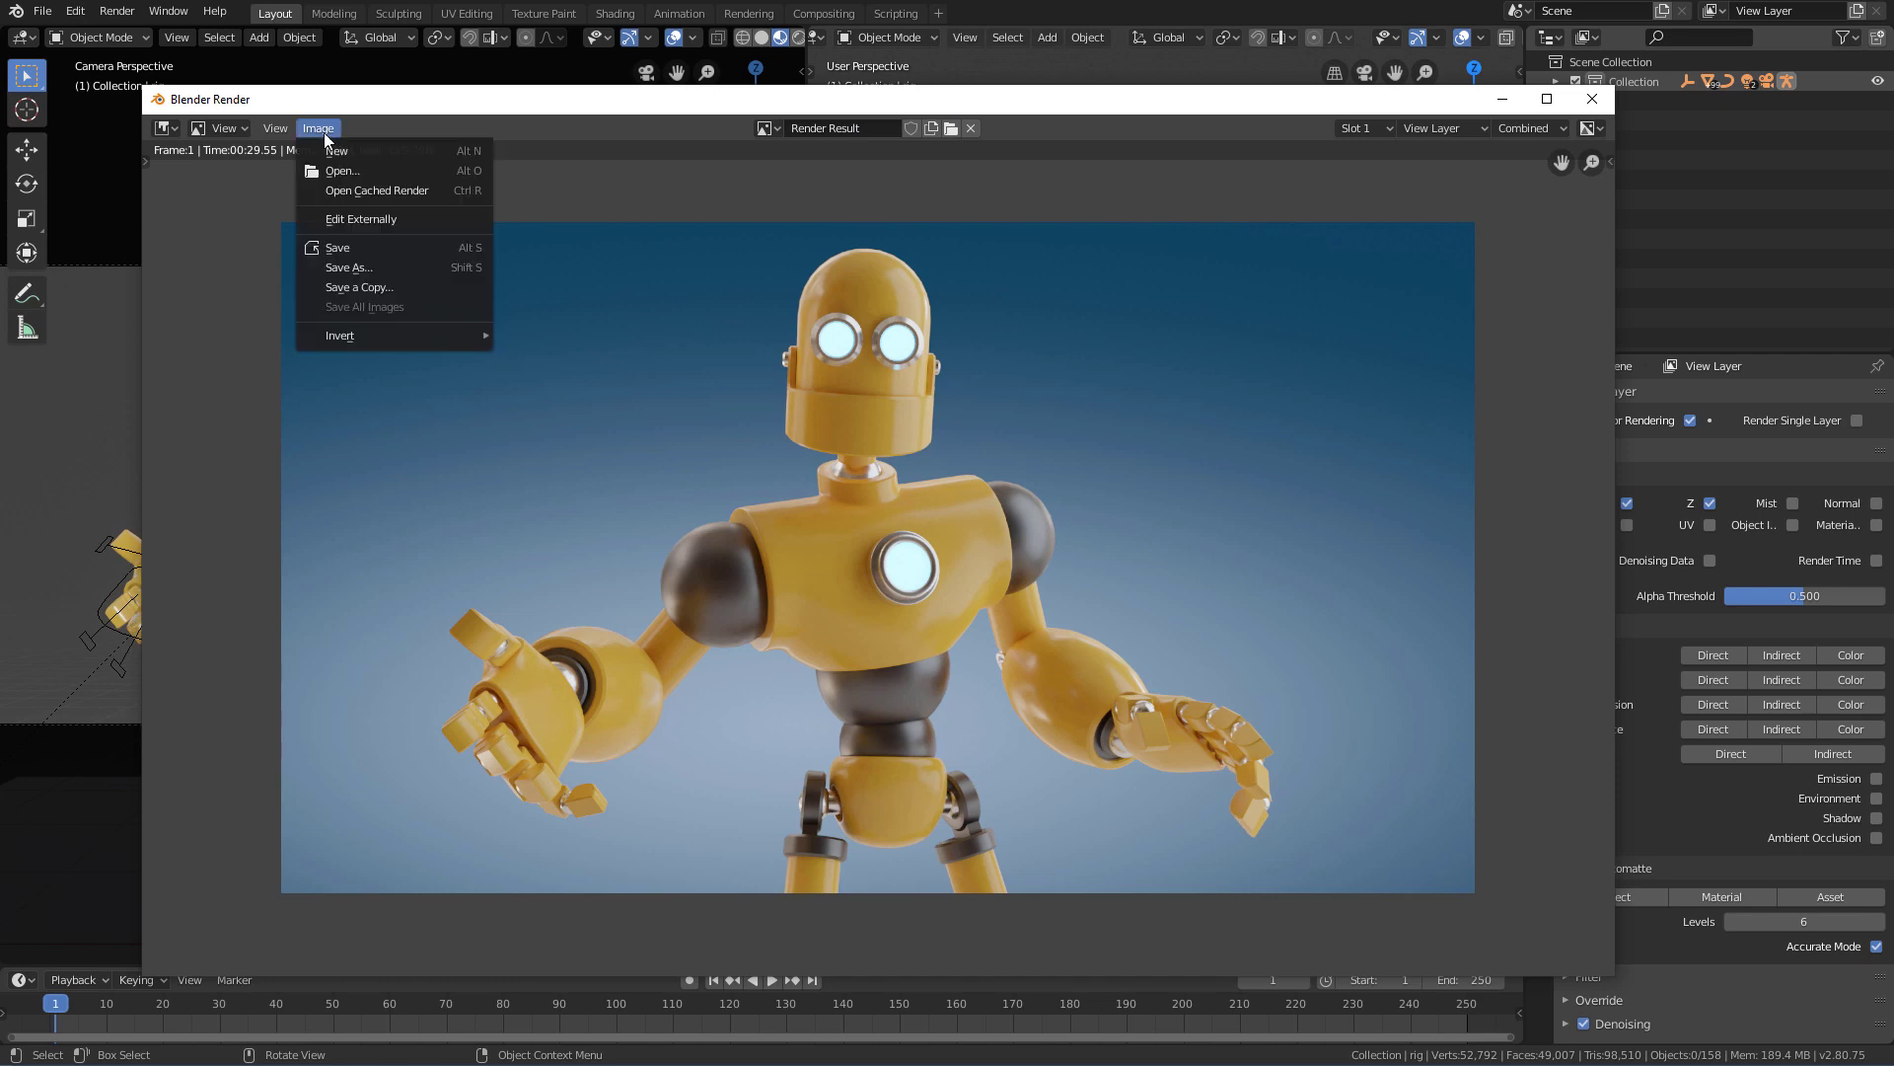
left_click(353, 270)
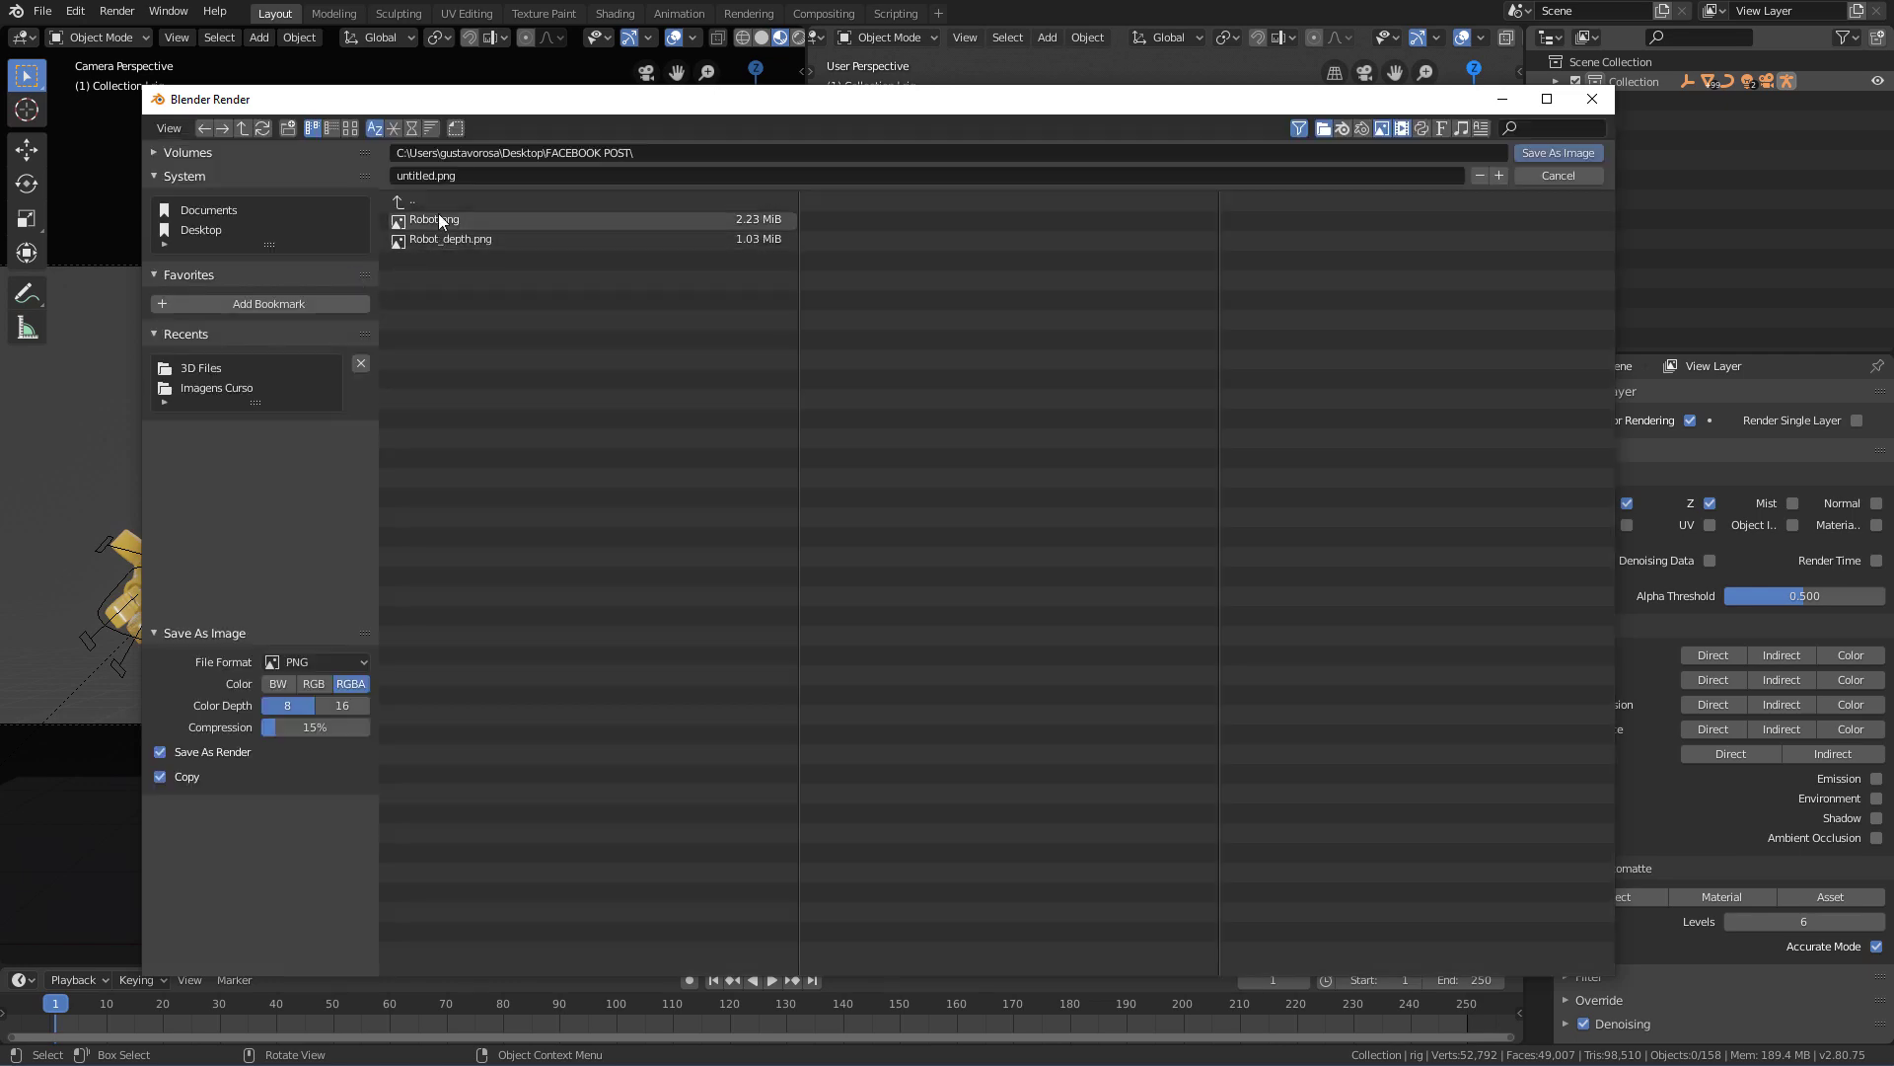
left_click(202, 230)
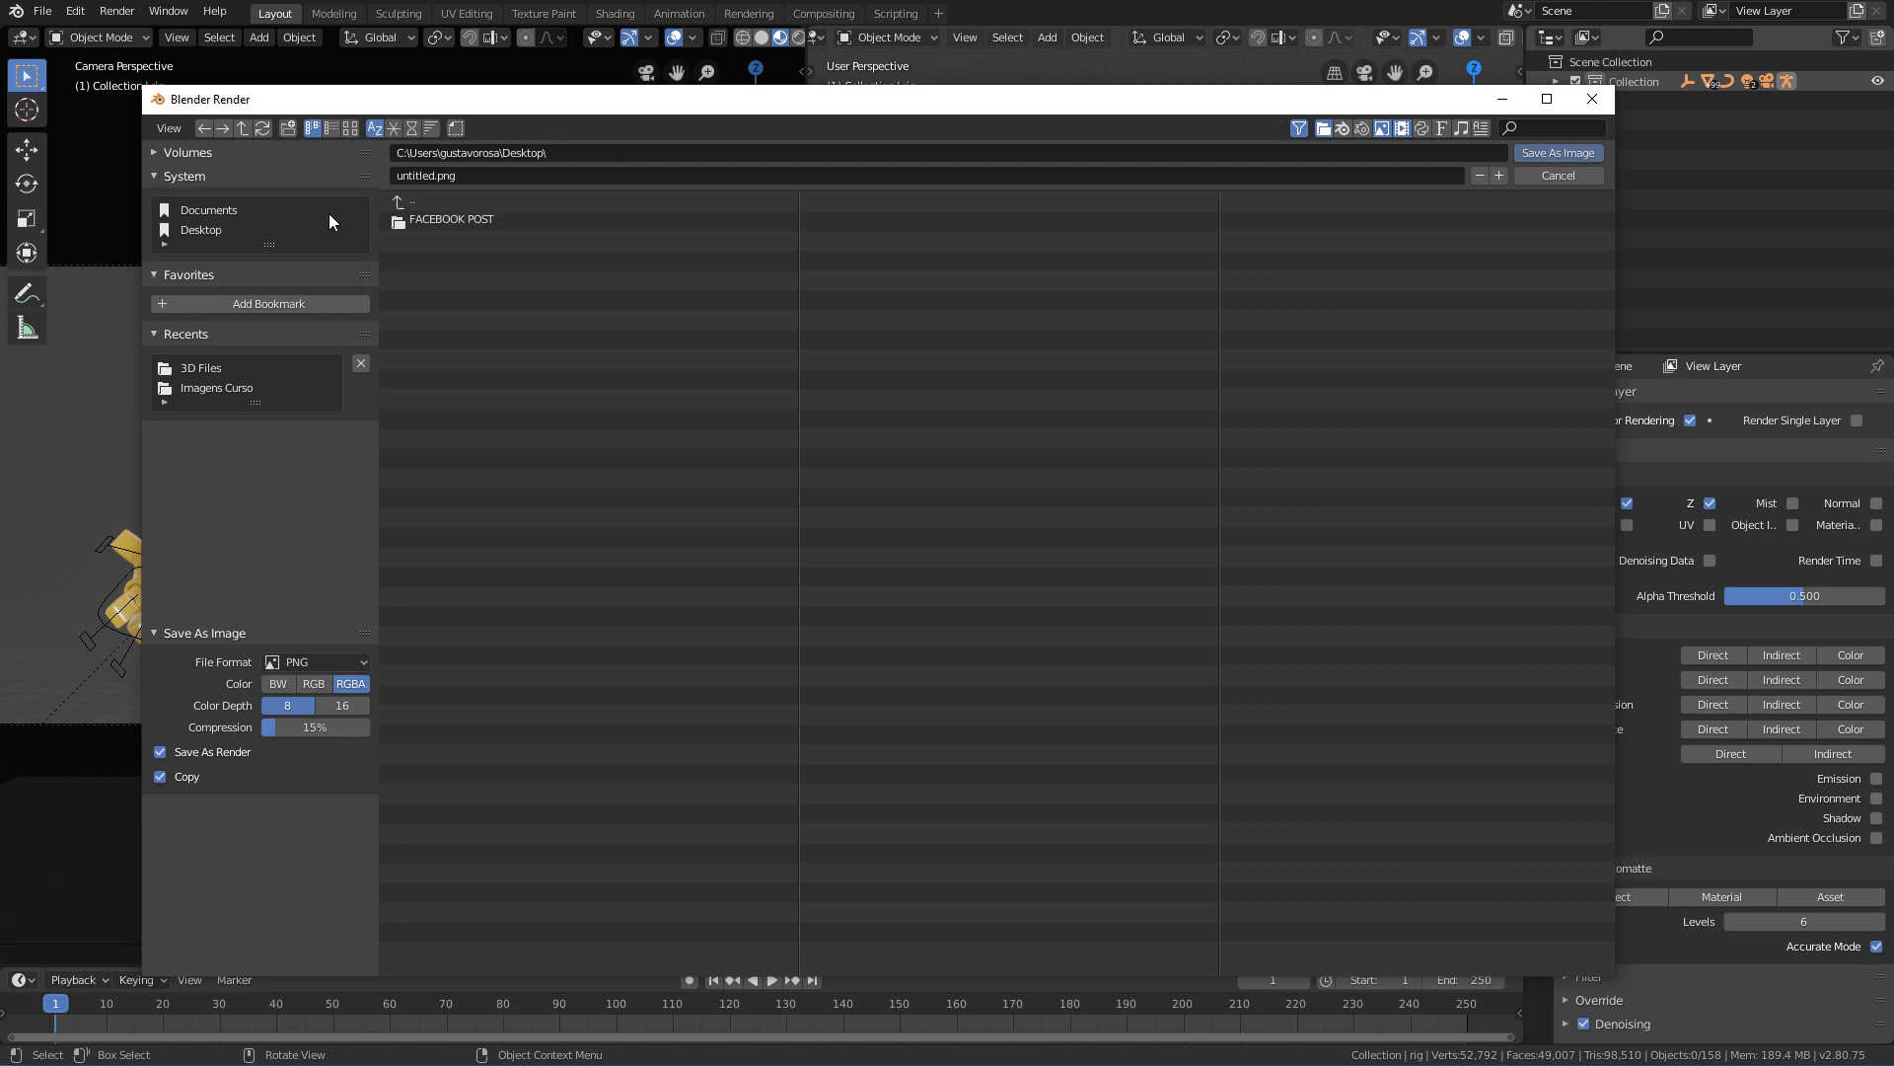
left_click(478, 175)
type("Robot")
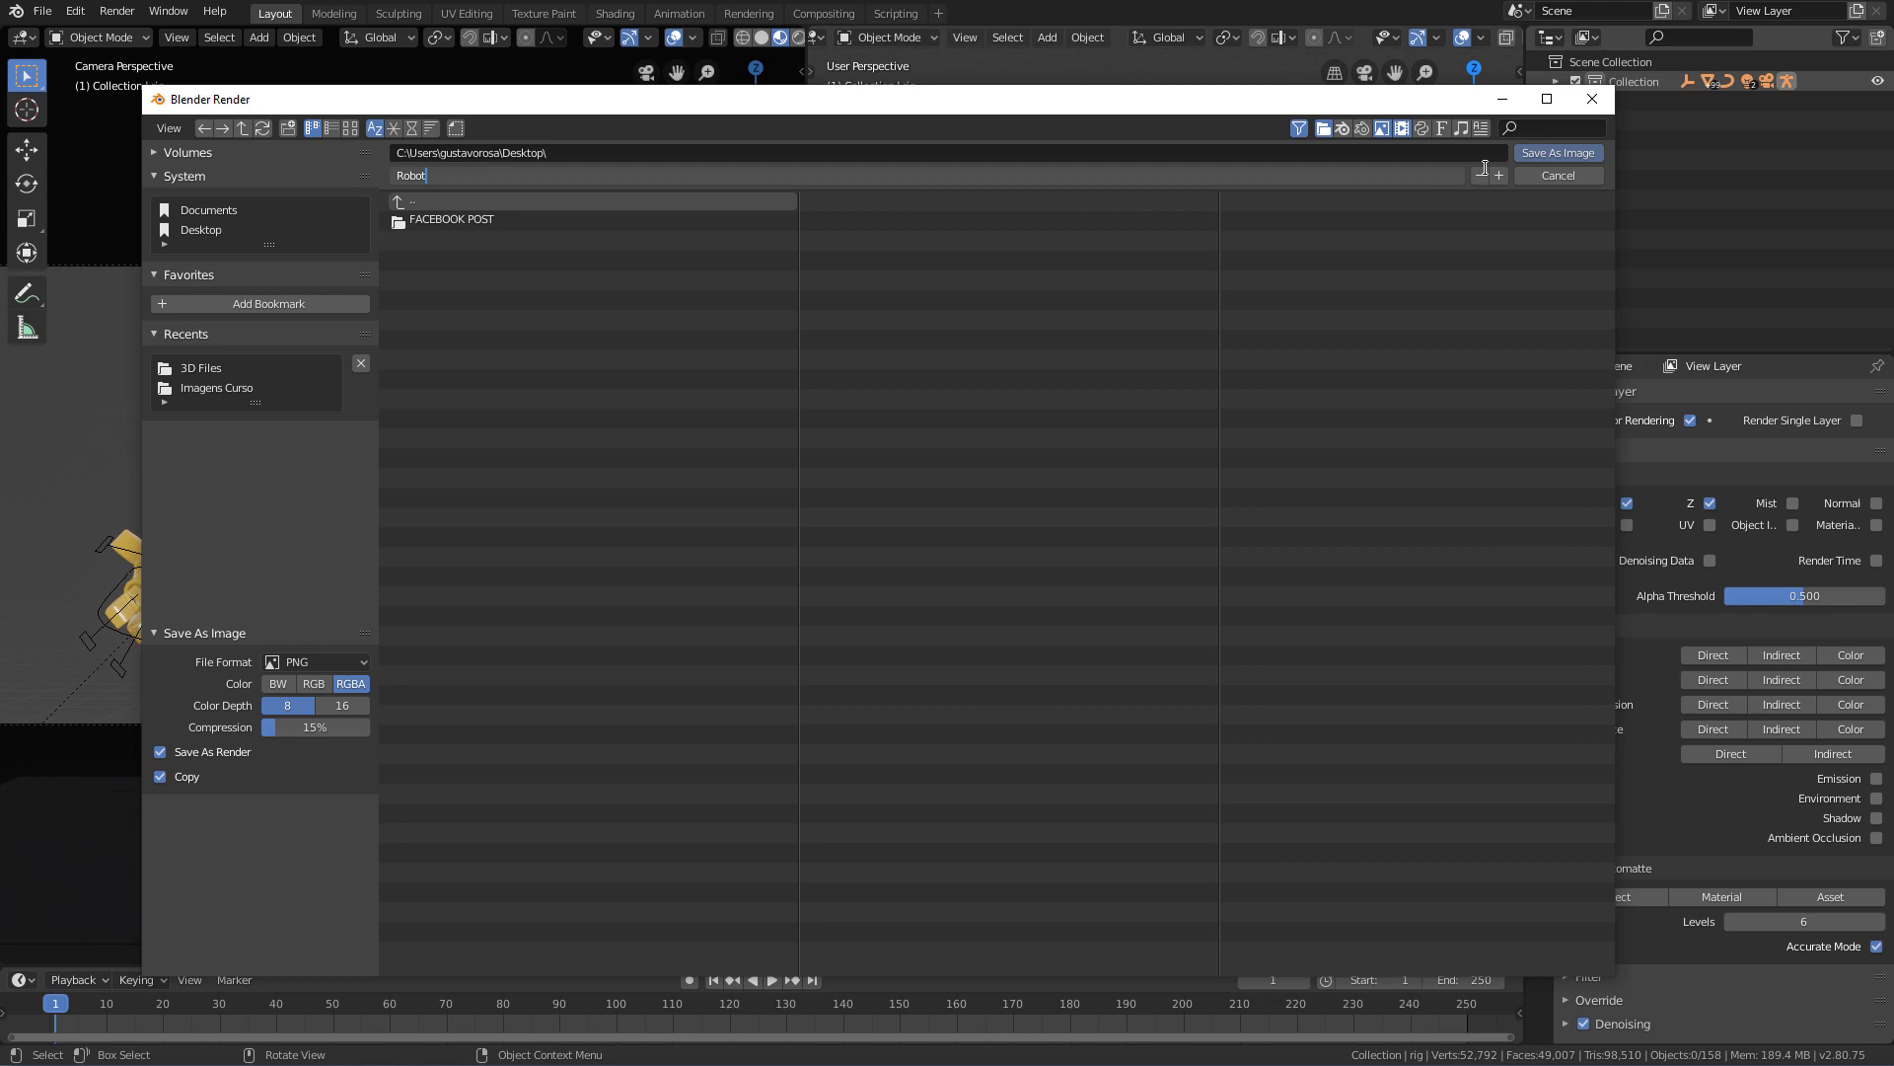
key("Return")
left_click(1549, 154)
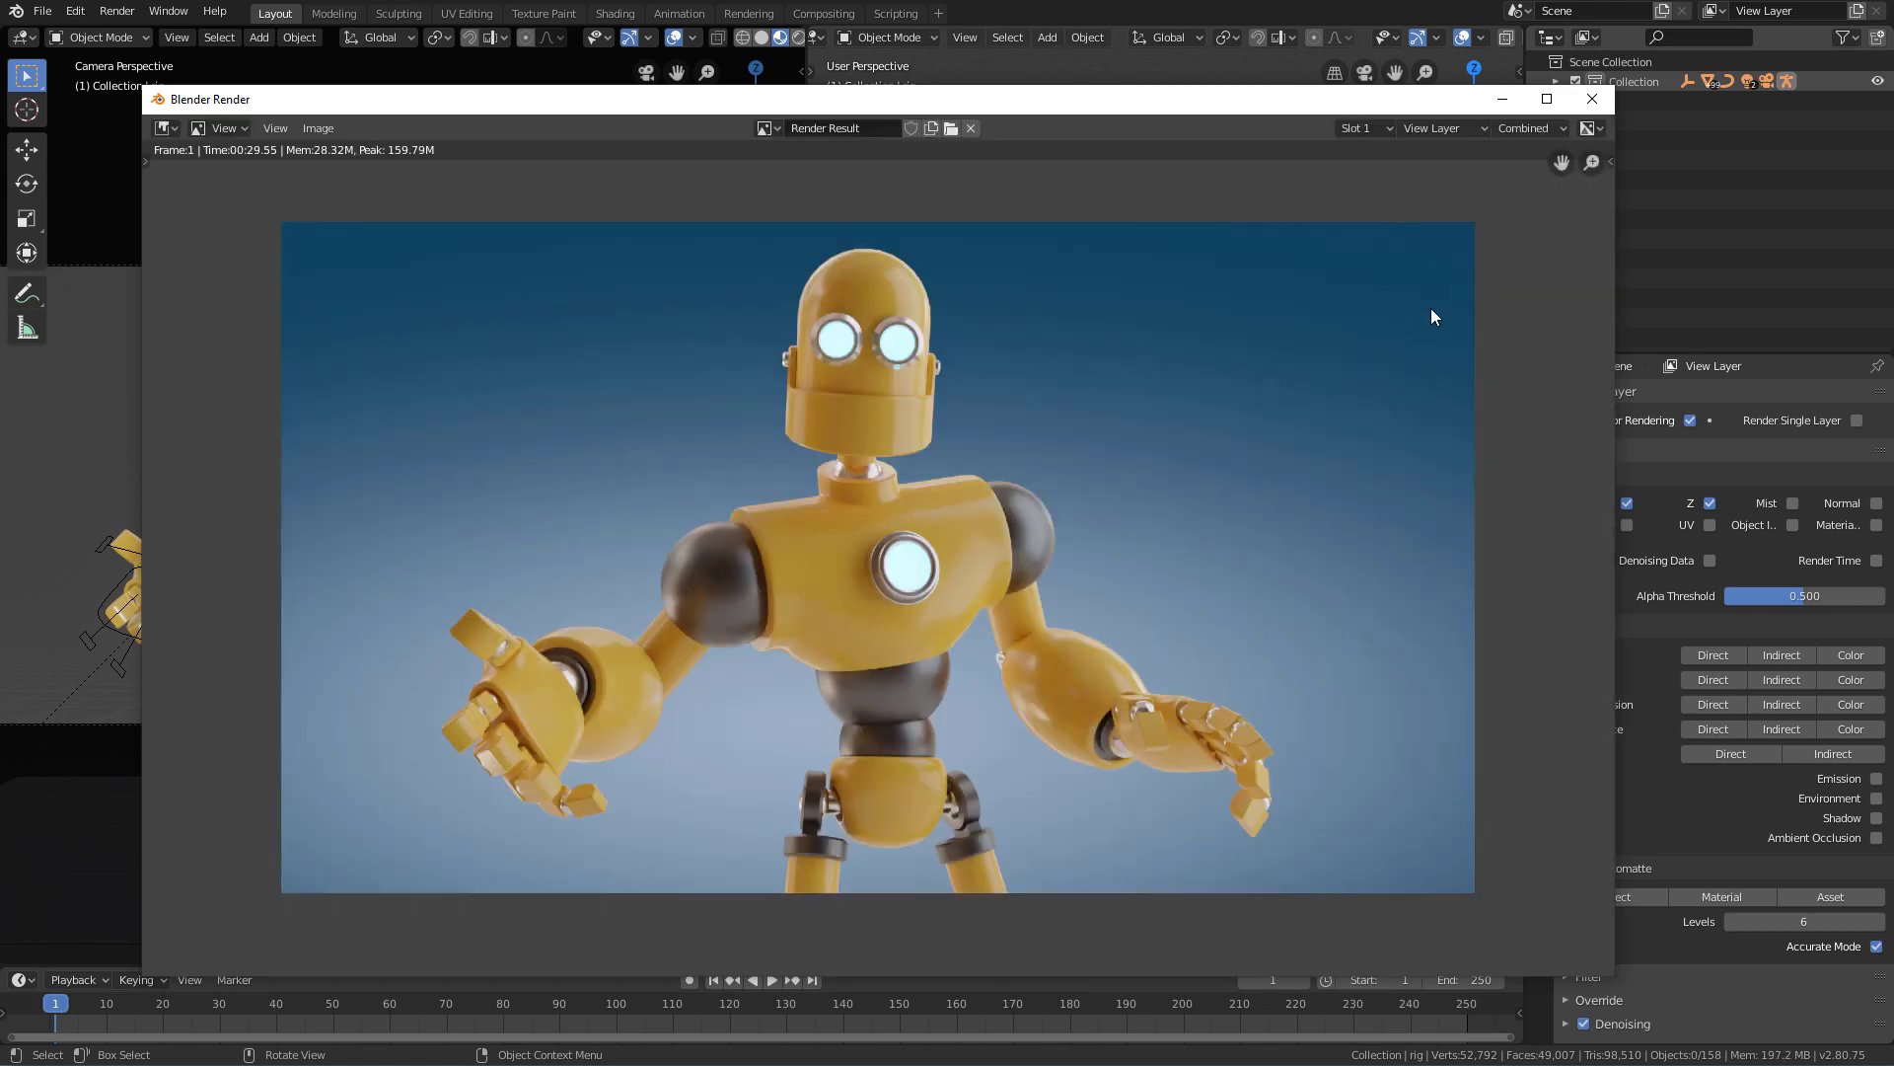
- Close the render window, switch to the Compositing workspace and enable Use Nodes
left_click(1591, 100)
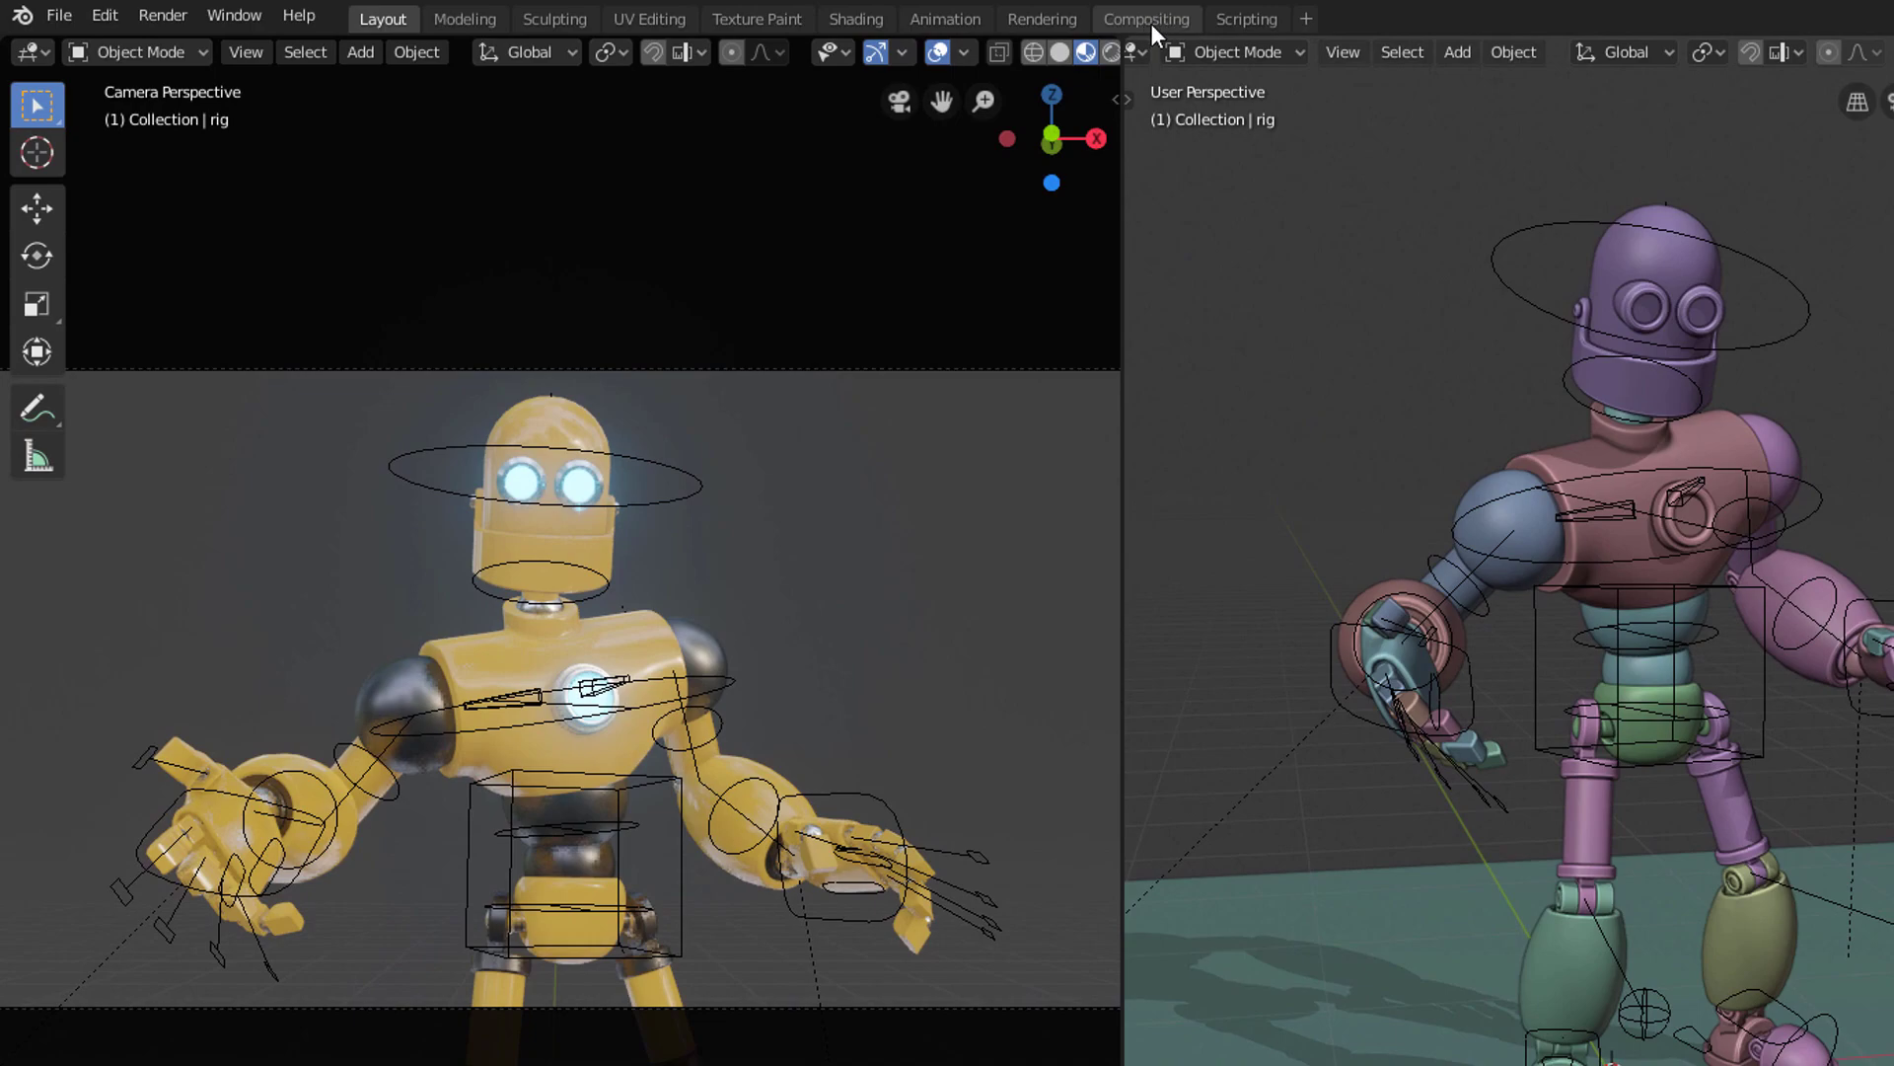
left_click(1152, 21)
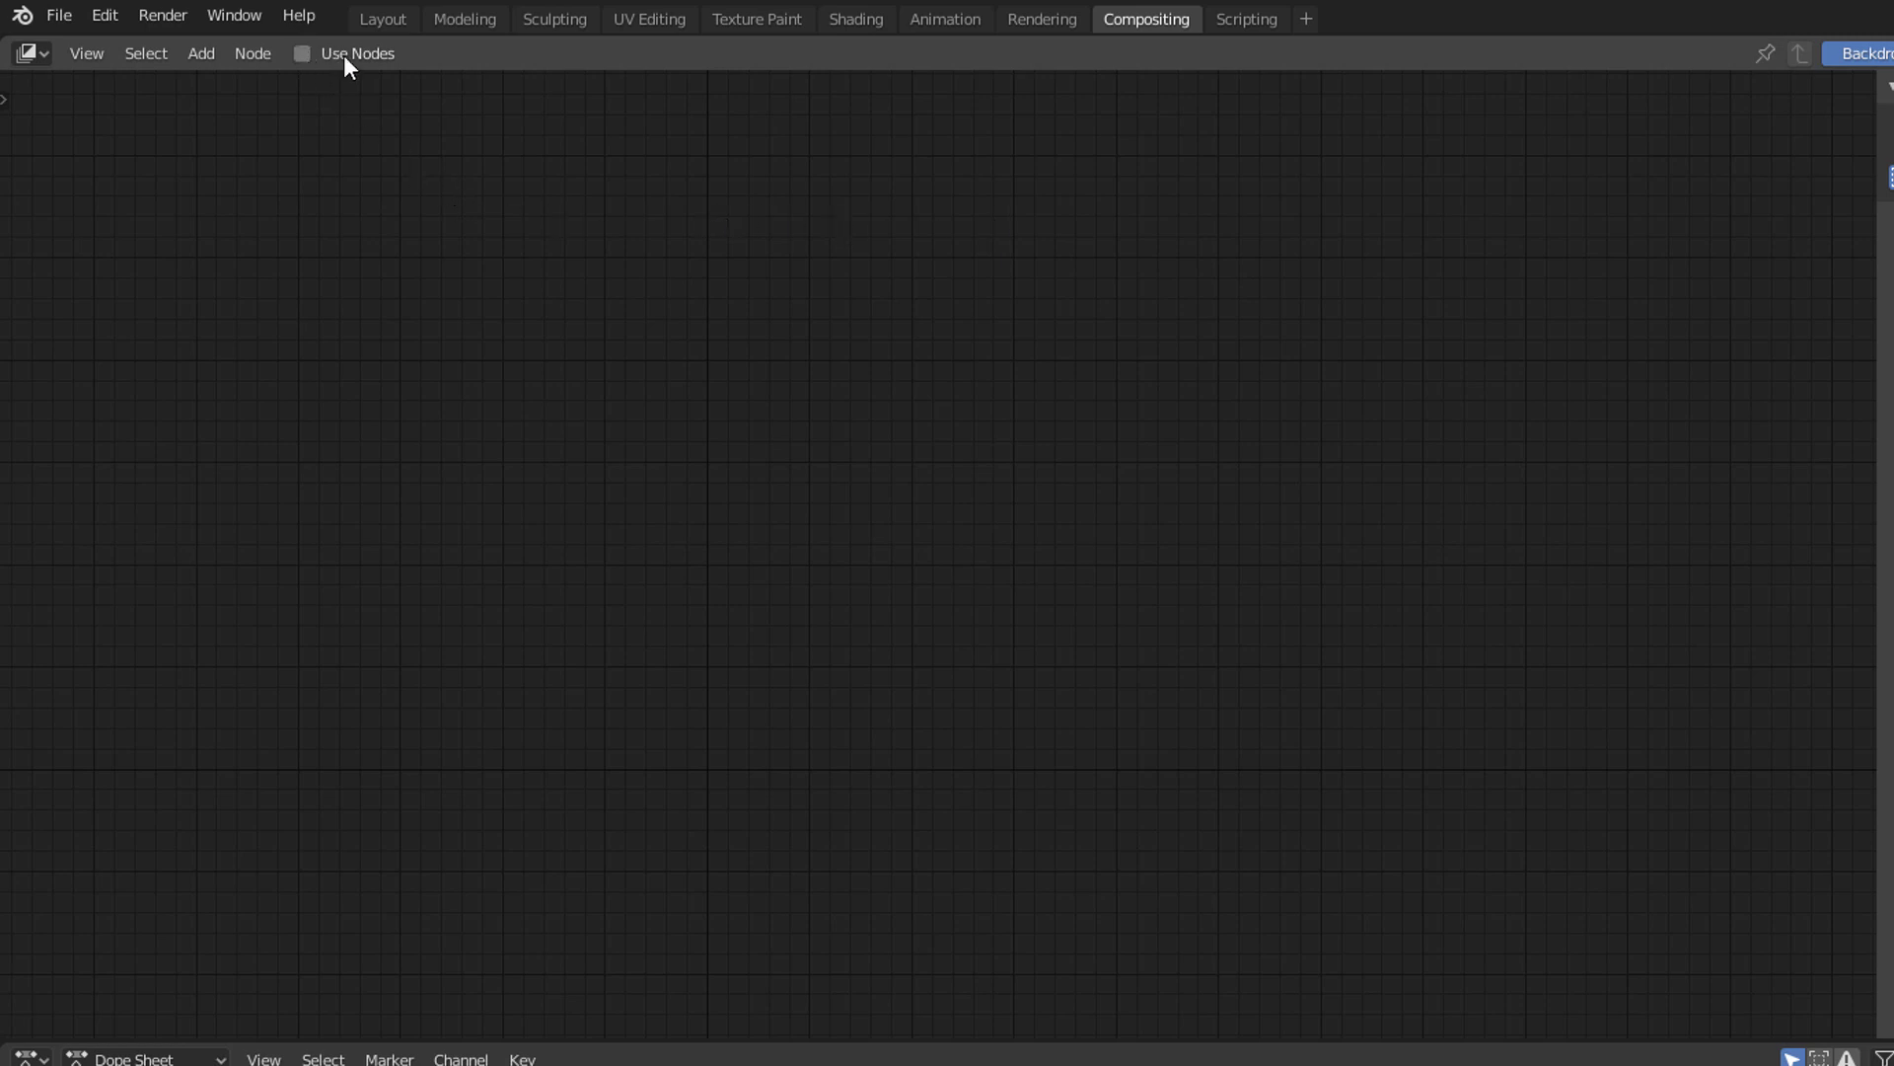
left_click(311, 52)
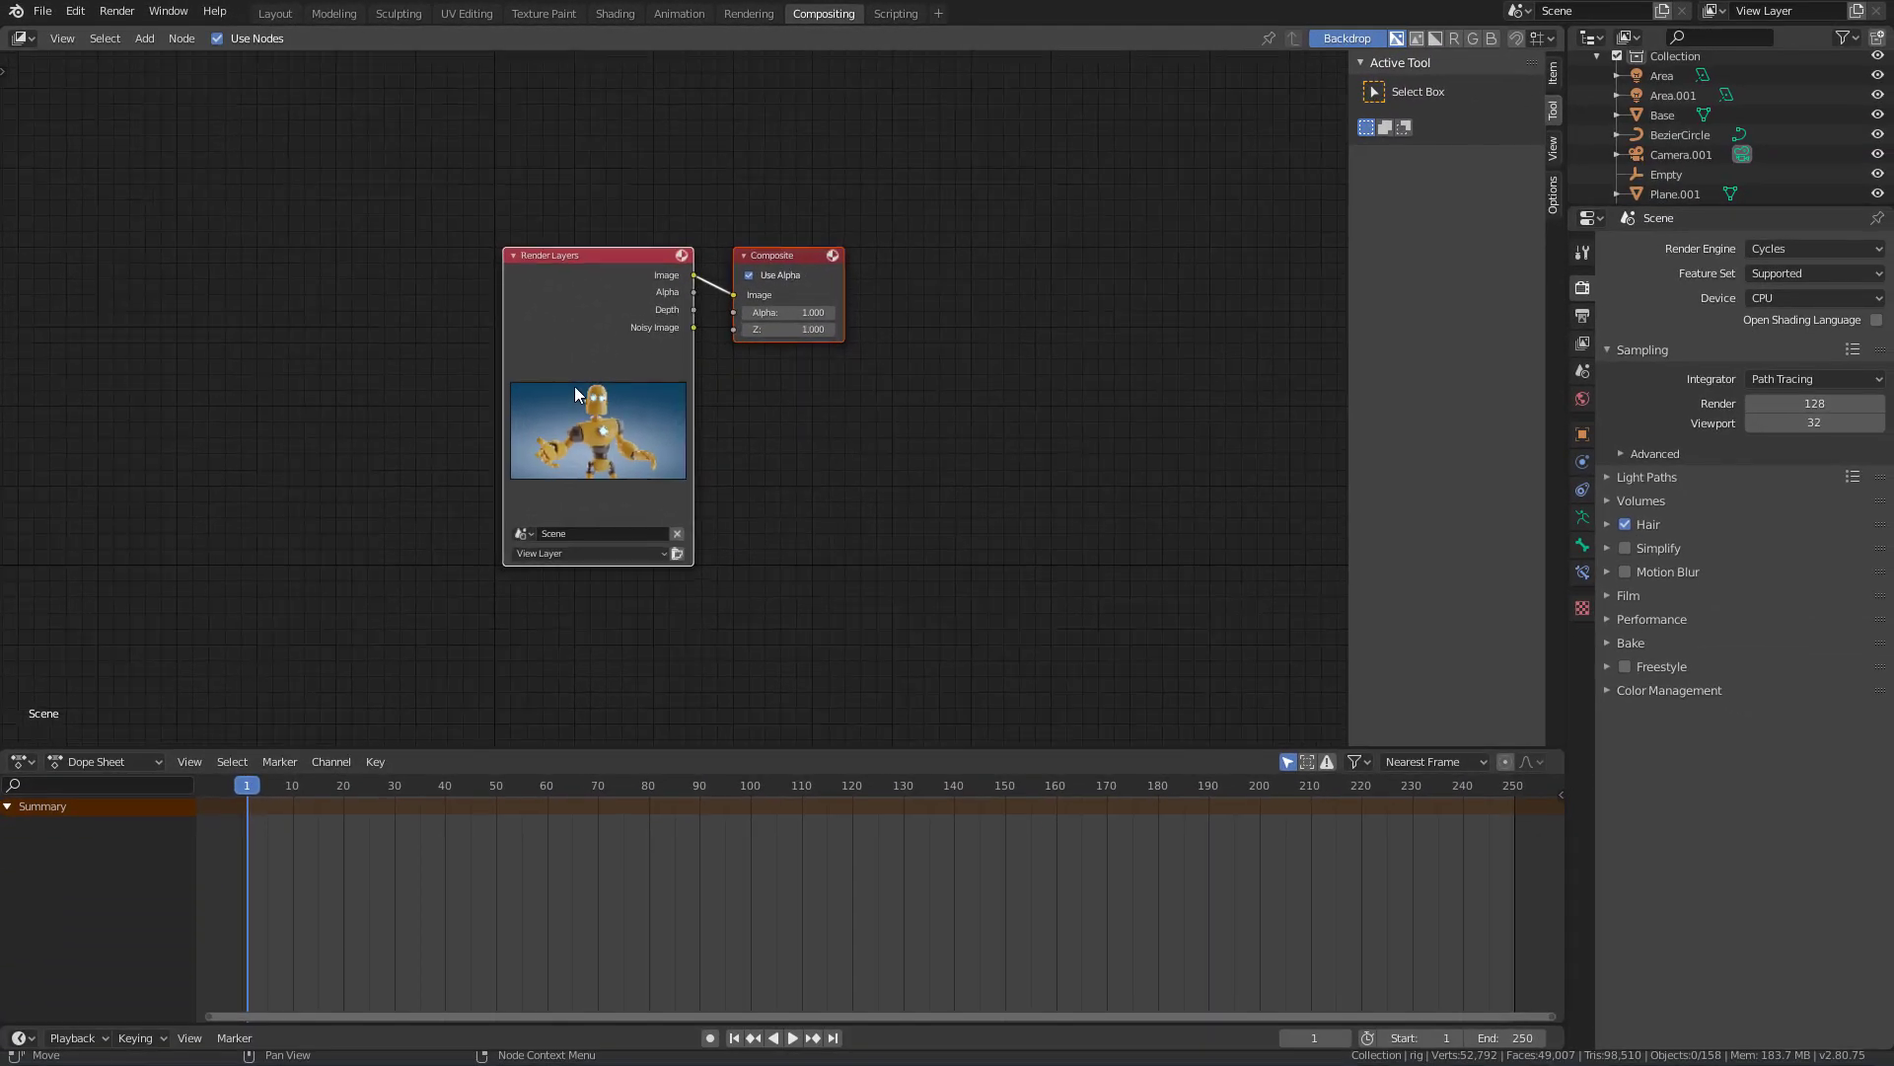
- Reposition the Render Layers and Composite nodes and raise the dope sheet's top border
scroll(574, 387, "up", 3)
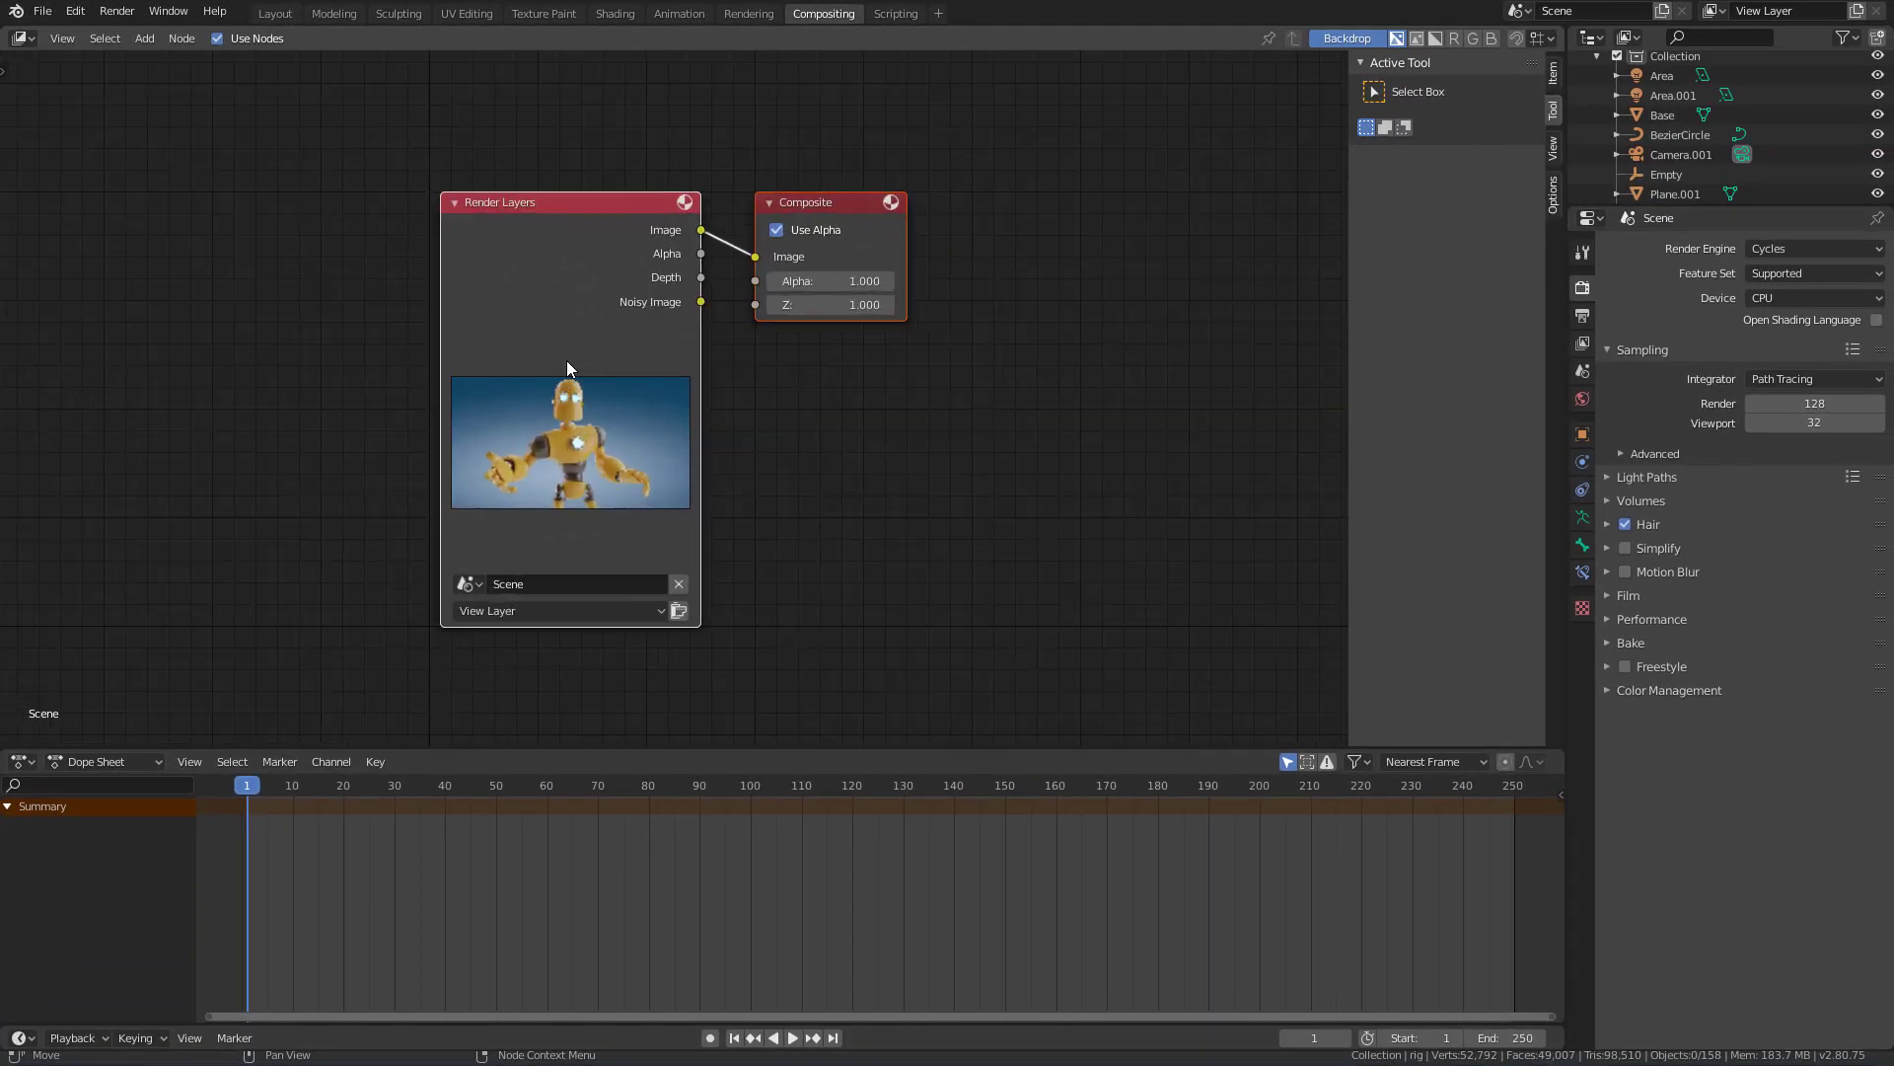
middle_click_drag(685, 374, 725, 374)
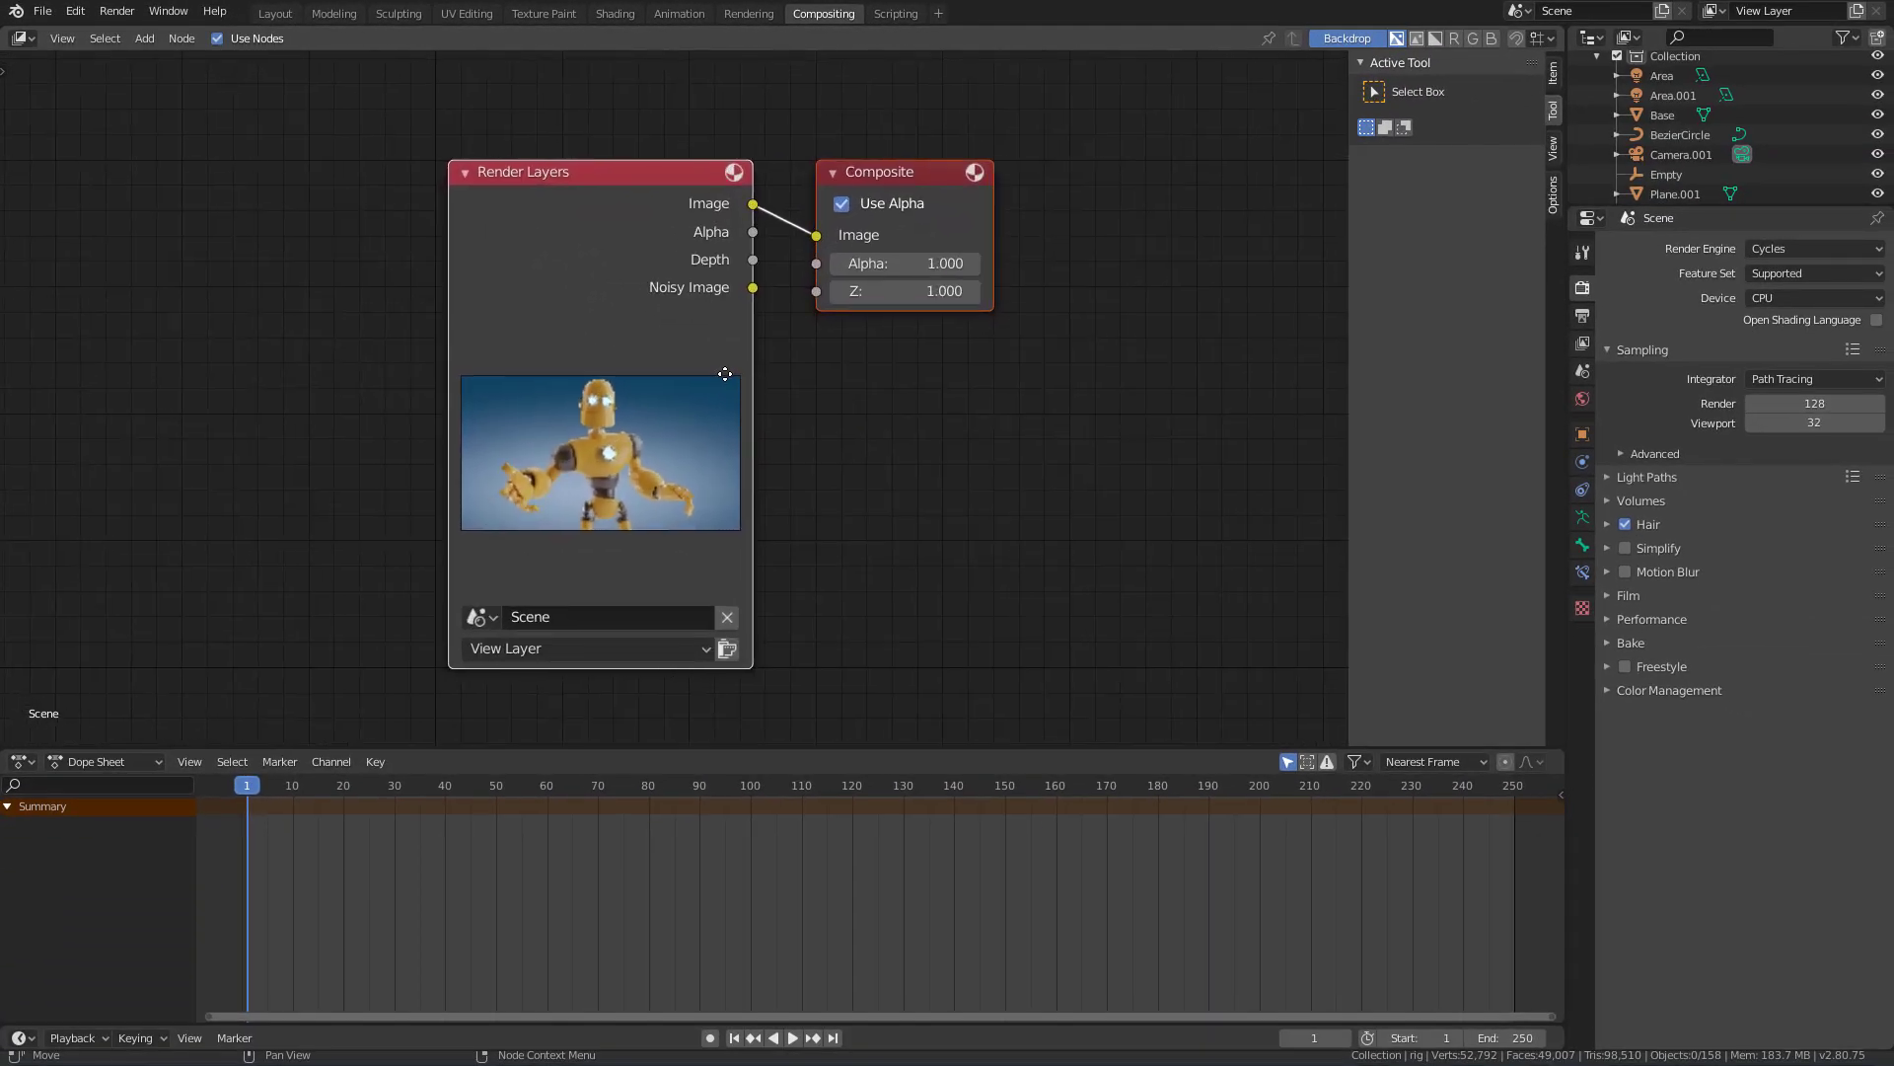
middle_click_drag(537, 181, 550, 178)
mouse_move(884, 176)
left_mouse_down()
mouse_move(910, 164)
mouse_move(892, 168)
left_mouse_up()
left_click_drag(689, 179, 668, 184)
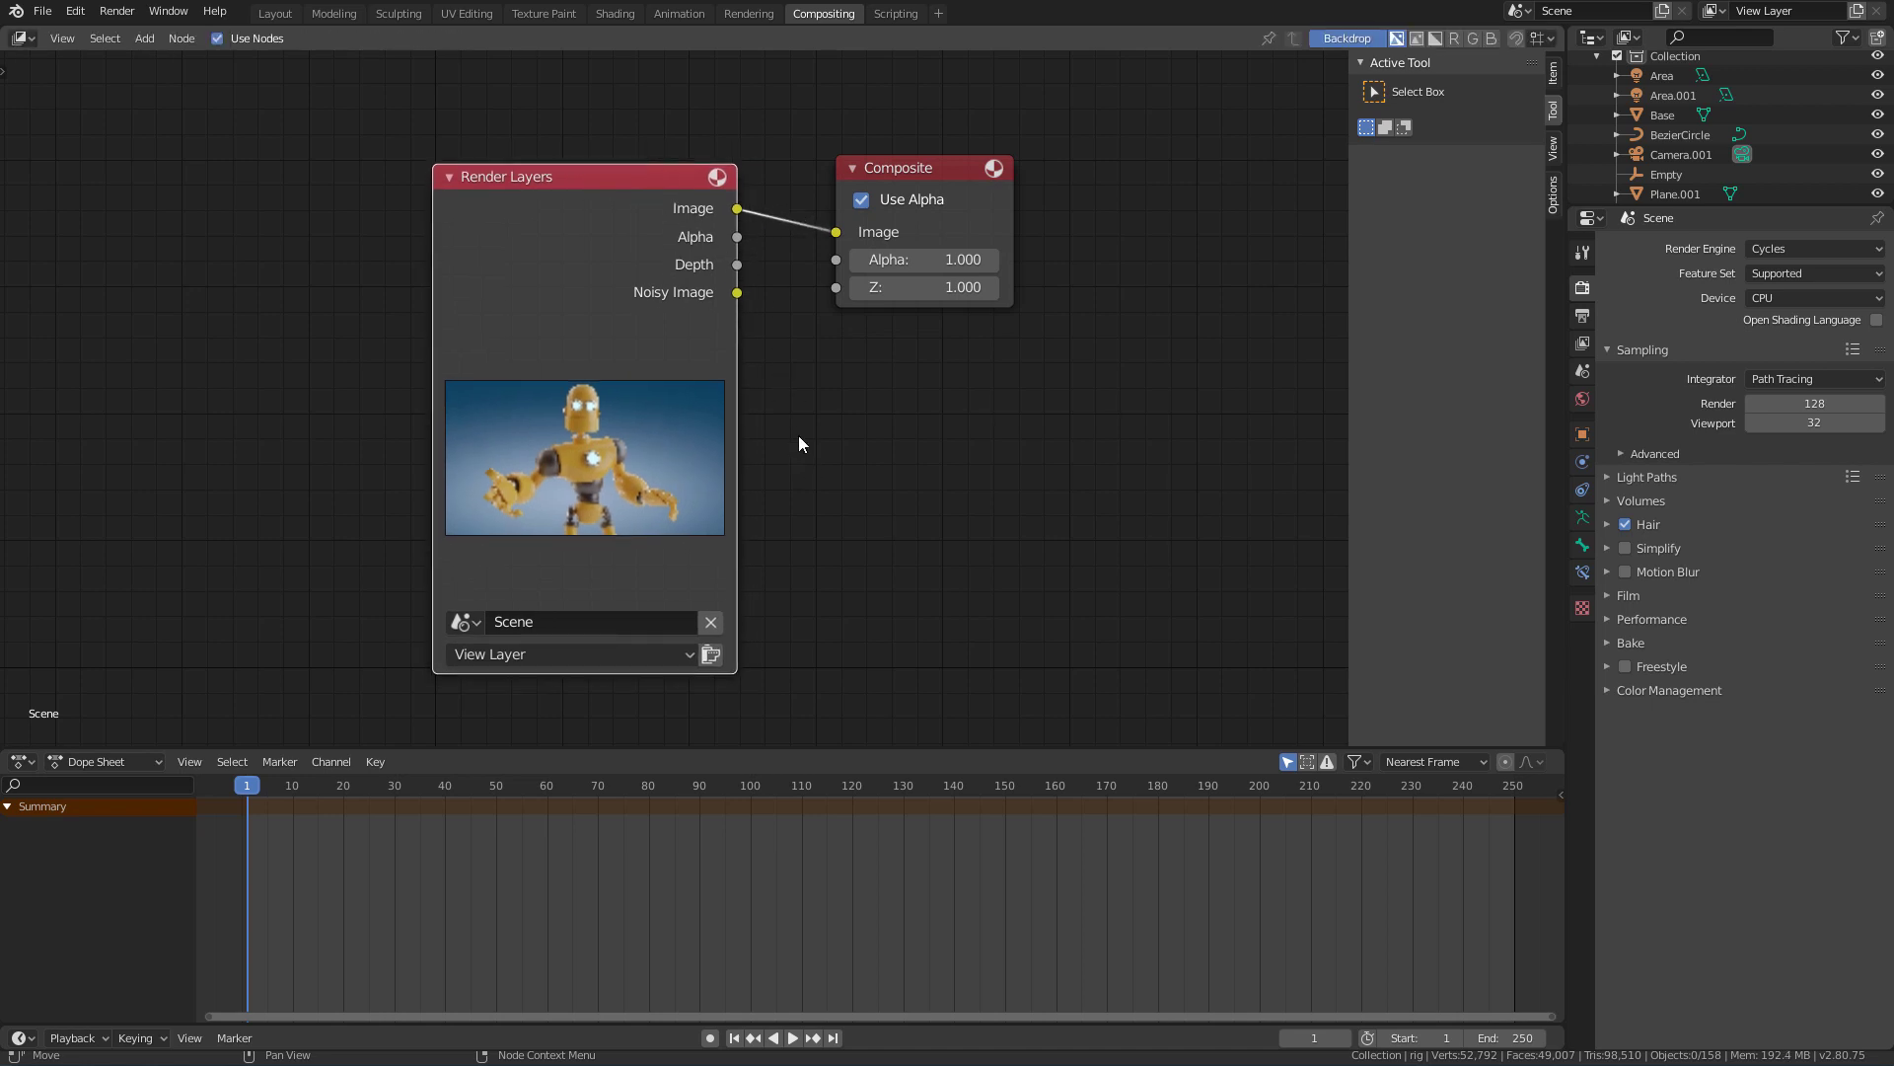
scroll(795, 440, "down", 2)
middle_click_drag(746, 394, 809, 391)
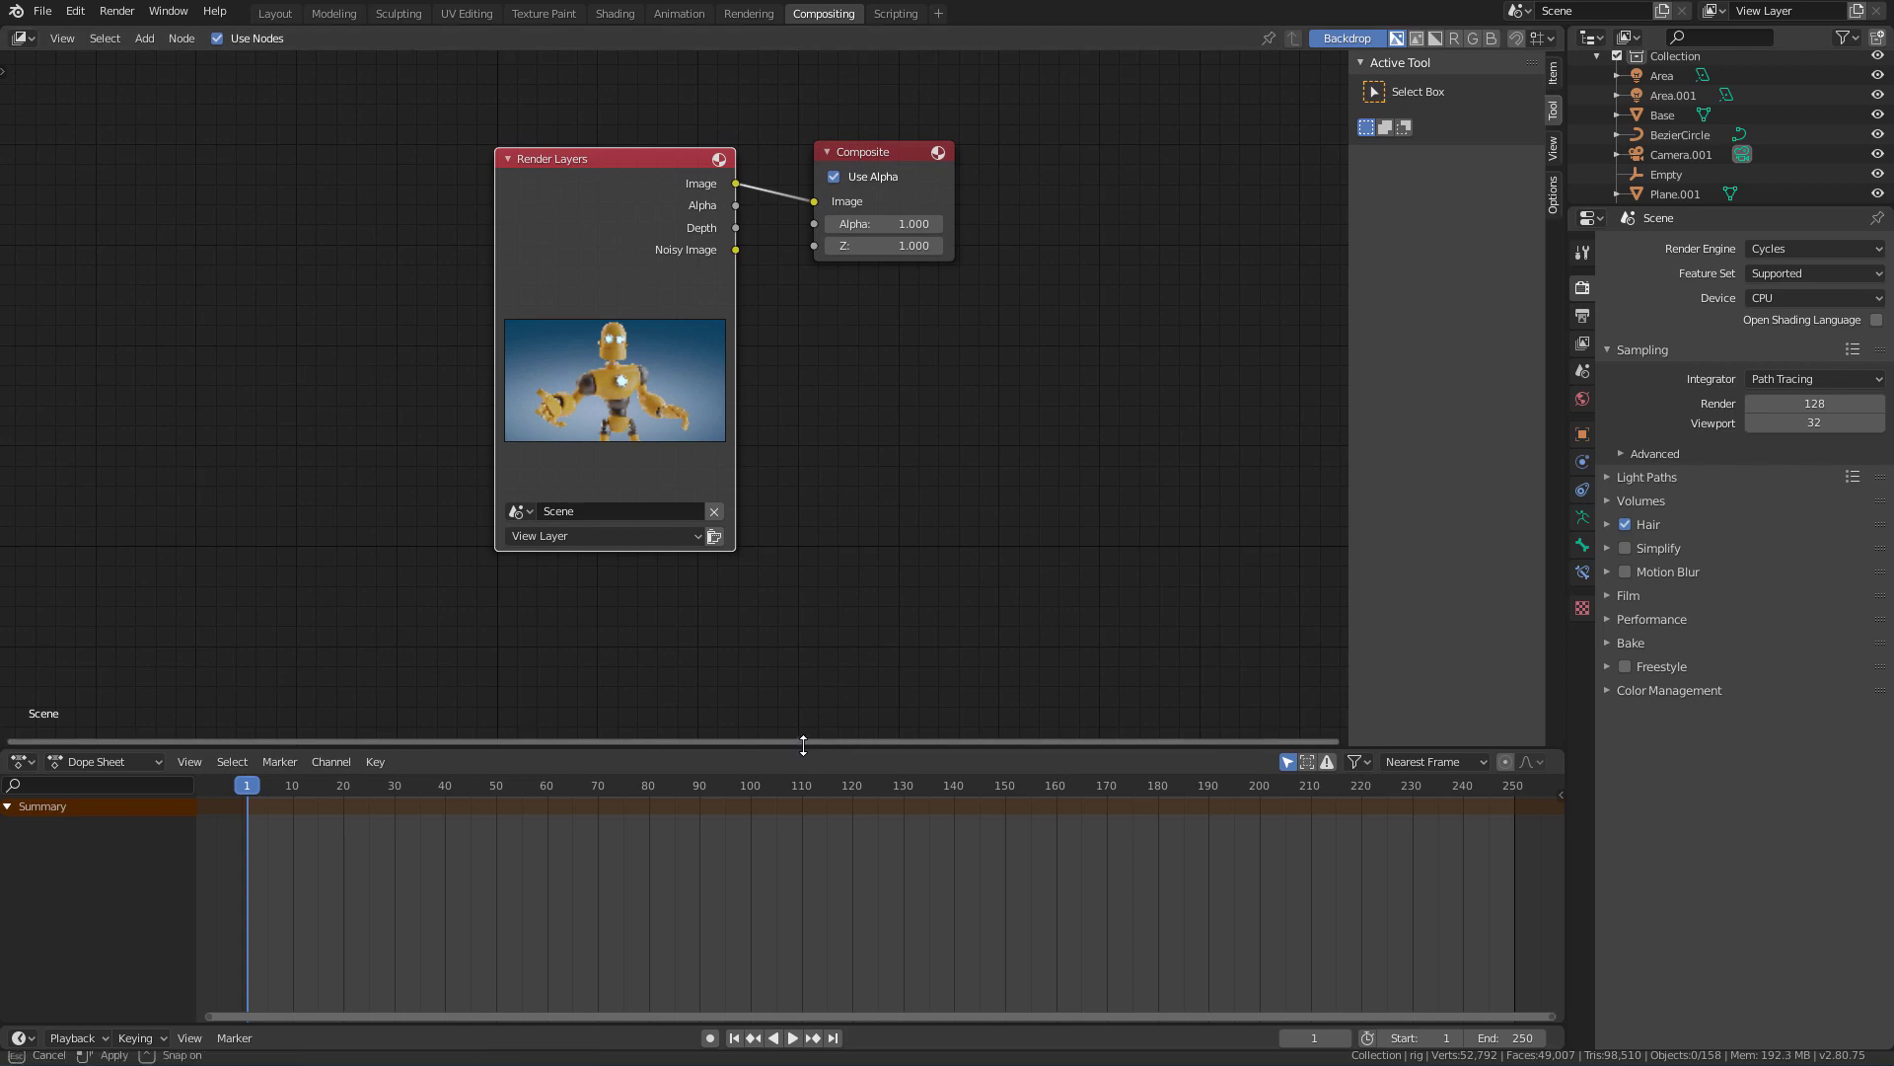
left_click_drag(804, 746, 807, 657)
- Turn the dope sheet into an Image Editor displaying the Render Result
left_click(32, 568)
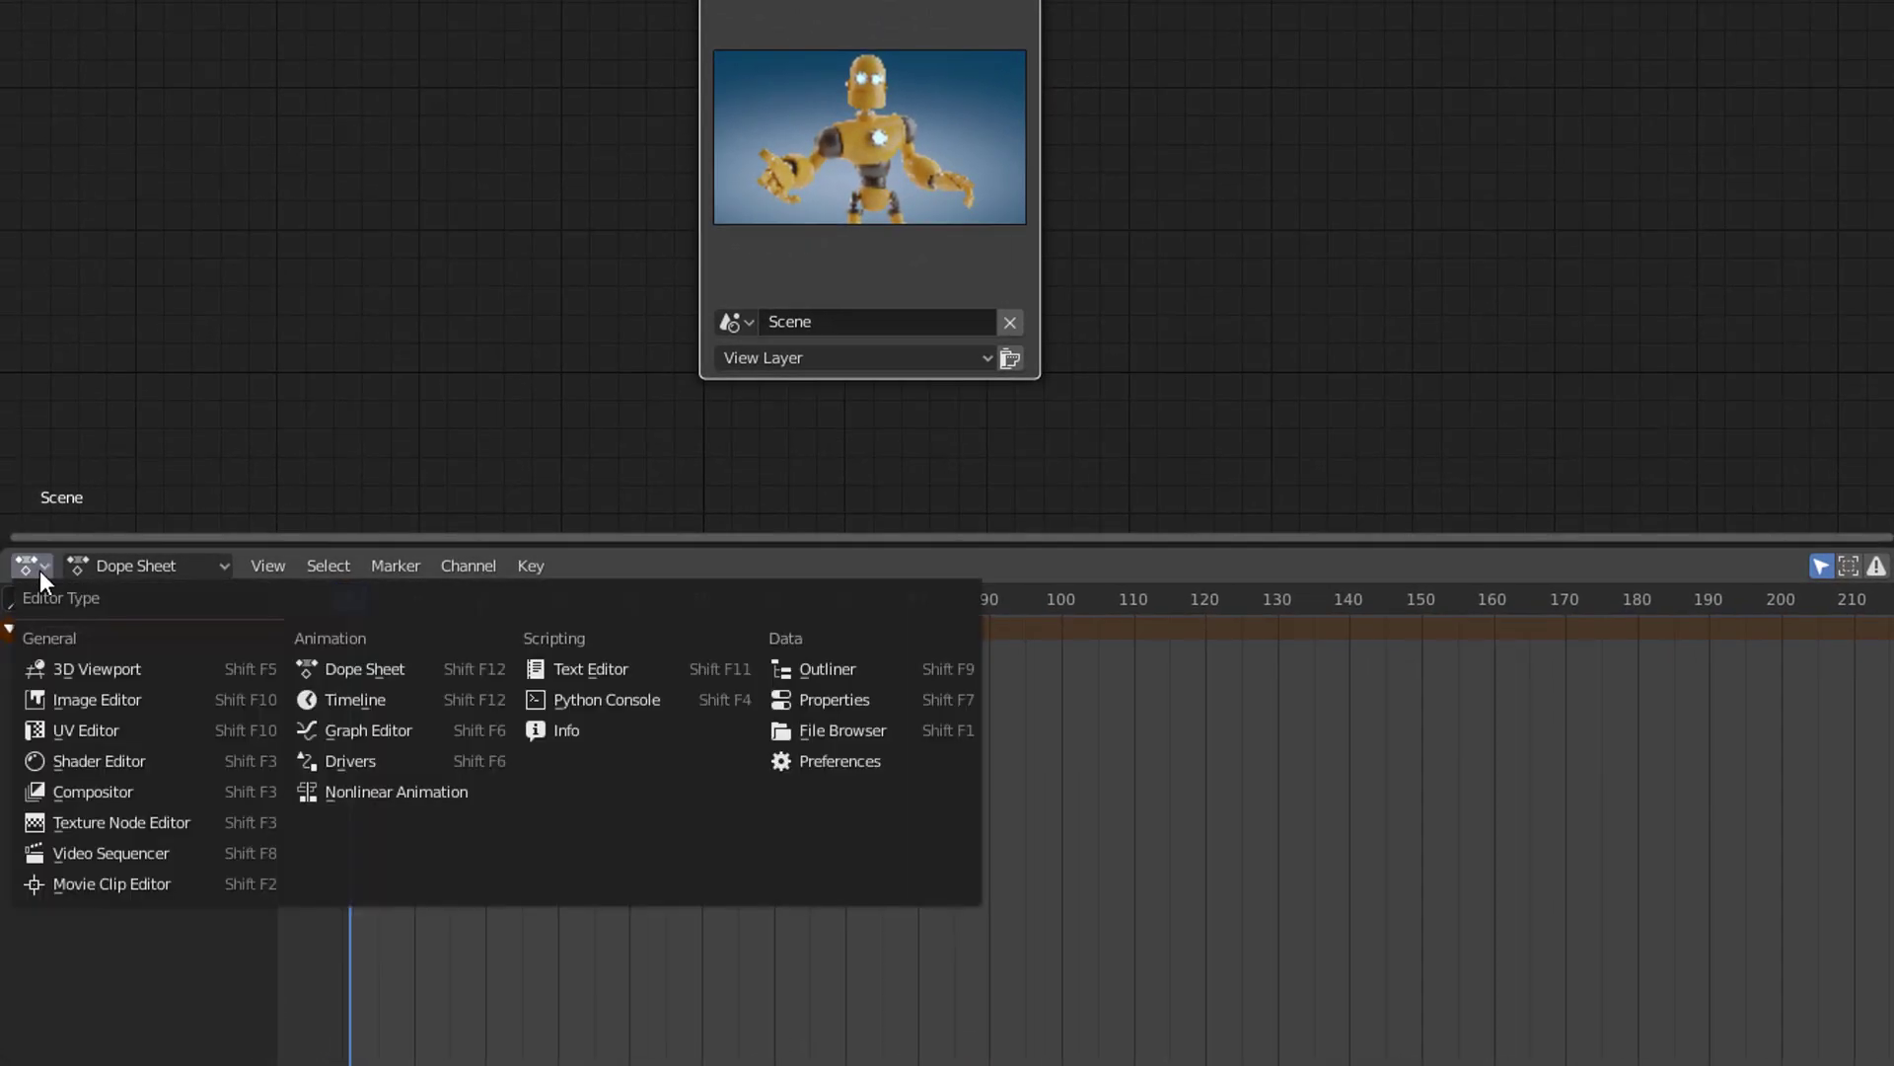
left_click(126, 699)
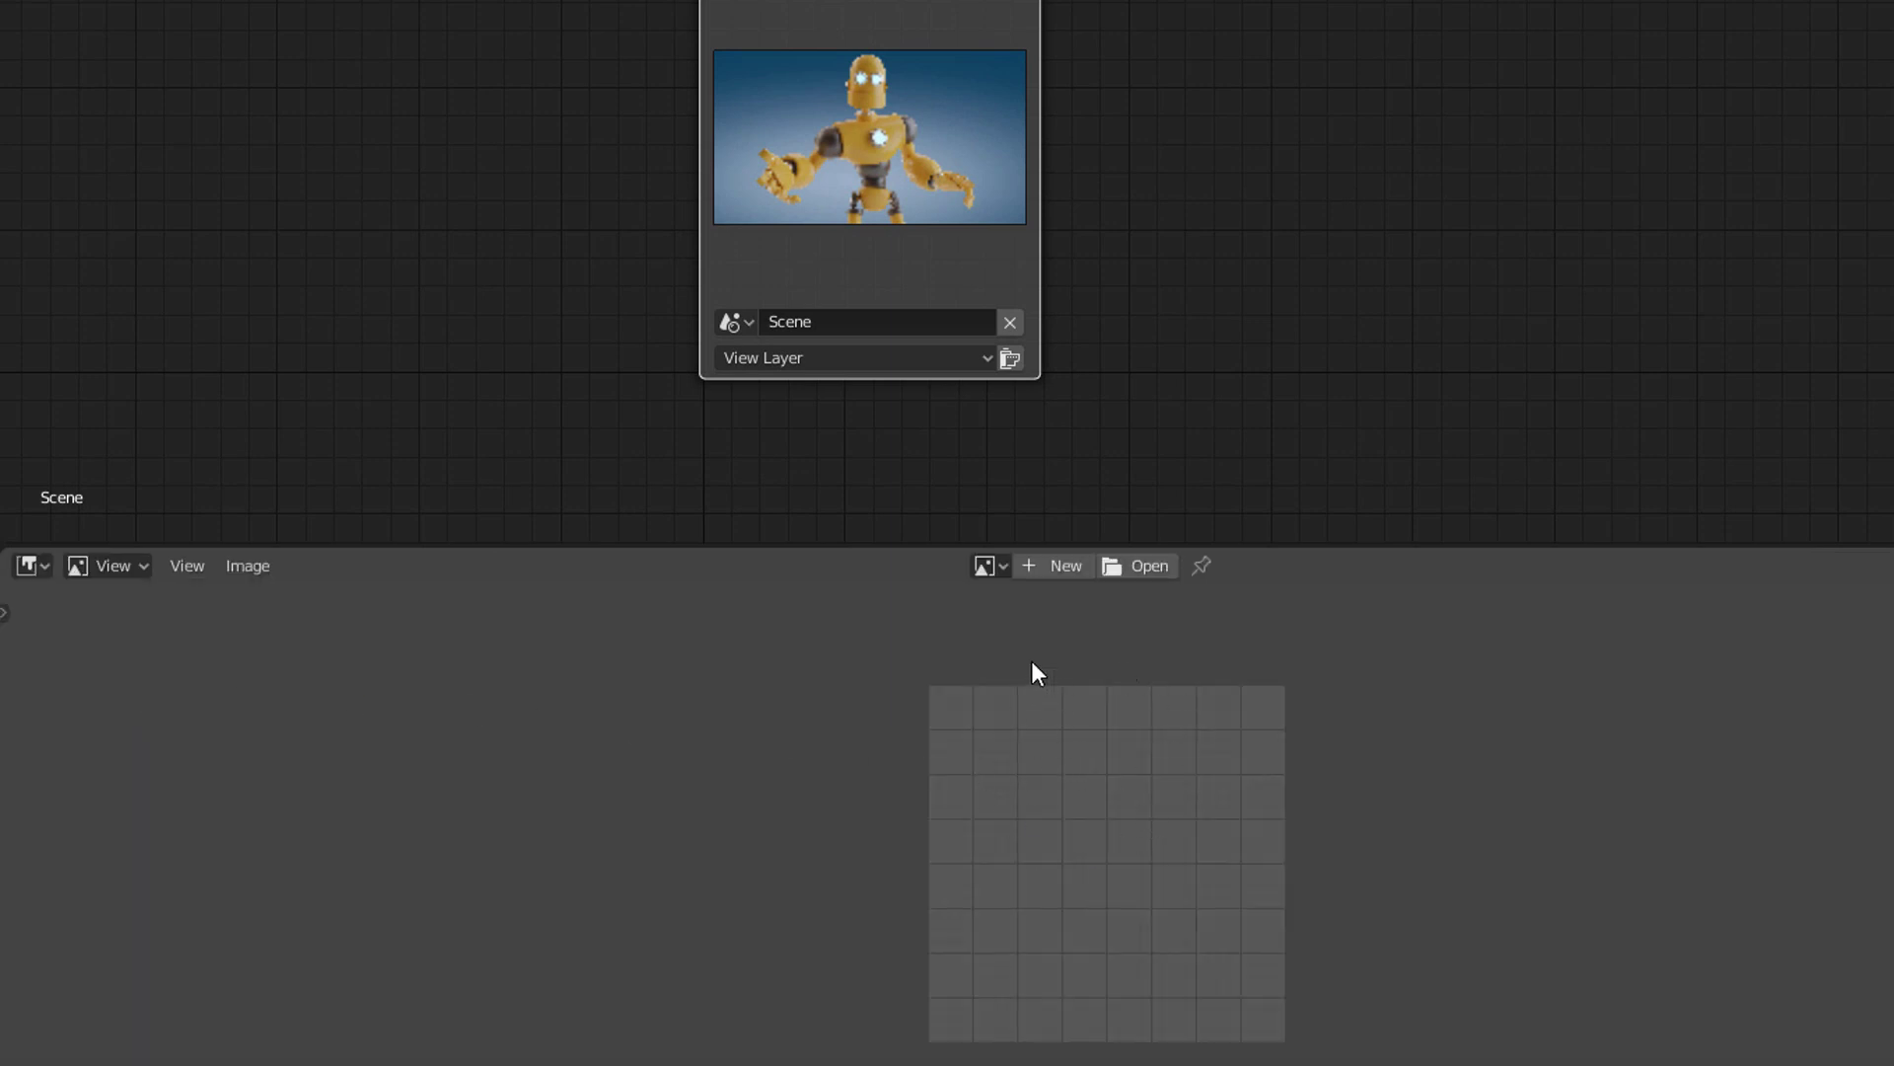
left_click(989, 567)
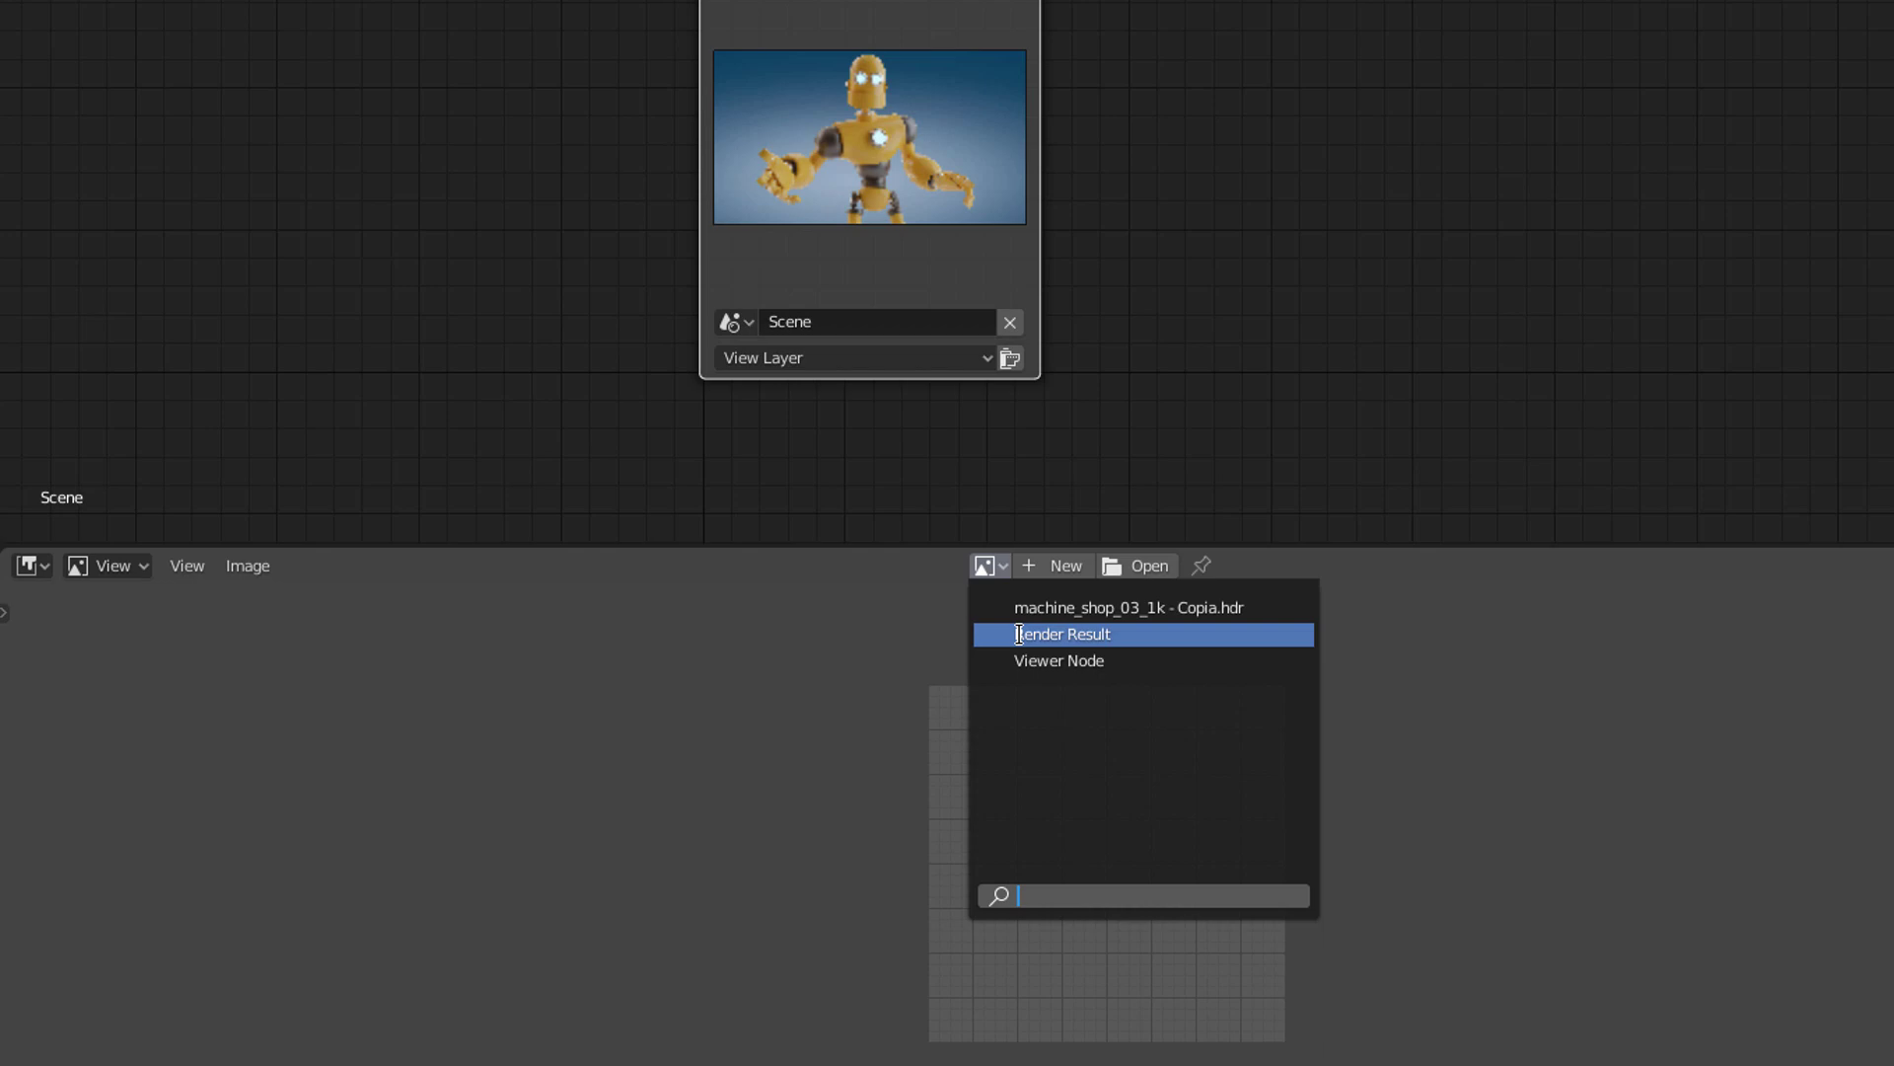
left_click(1093, 634)
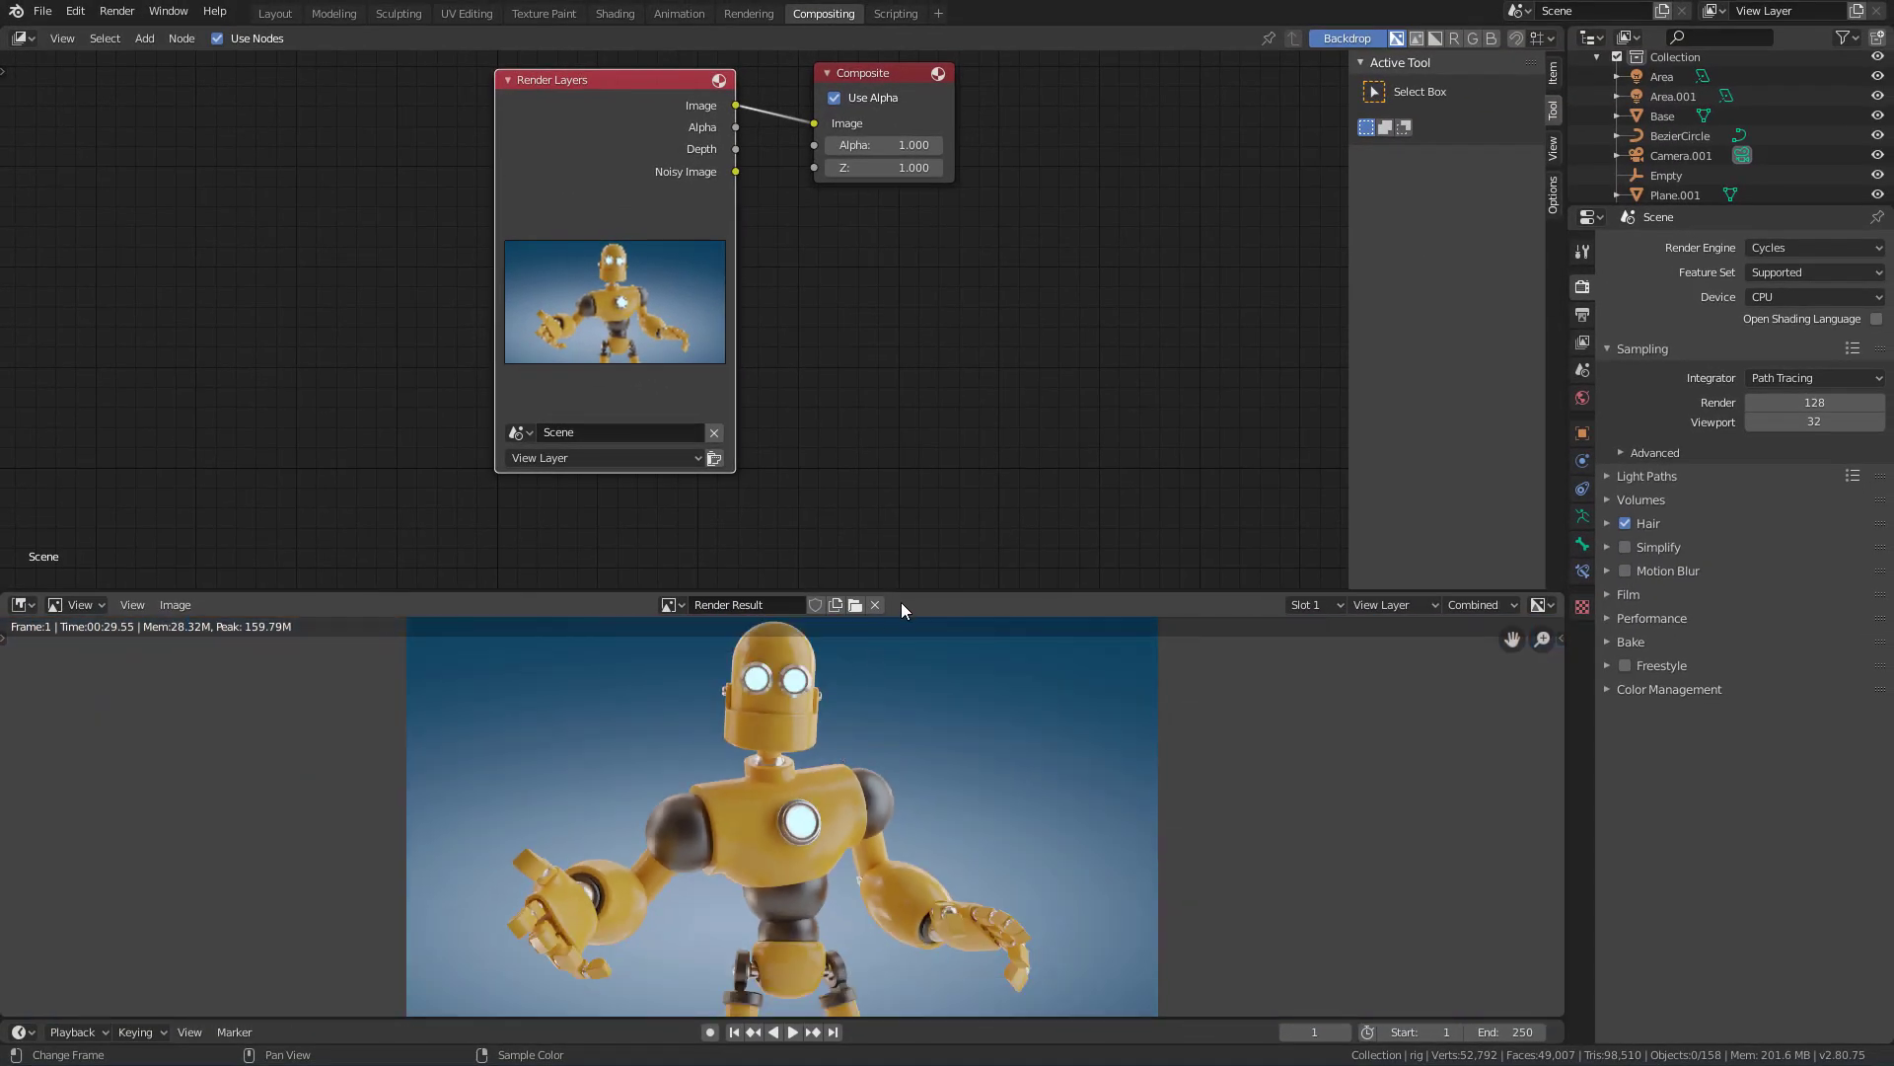
- Enlarge the image viewer, frame both nodes, and move the Composite node further right
left_click_drag(905, 594, 893, 494)
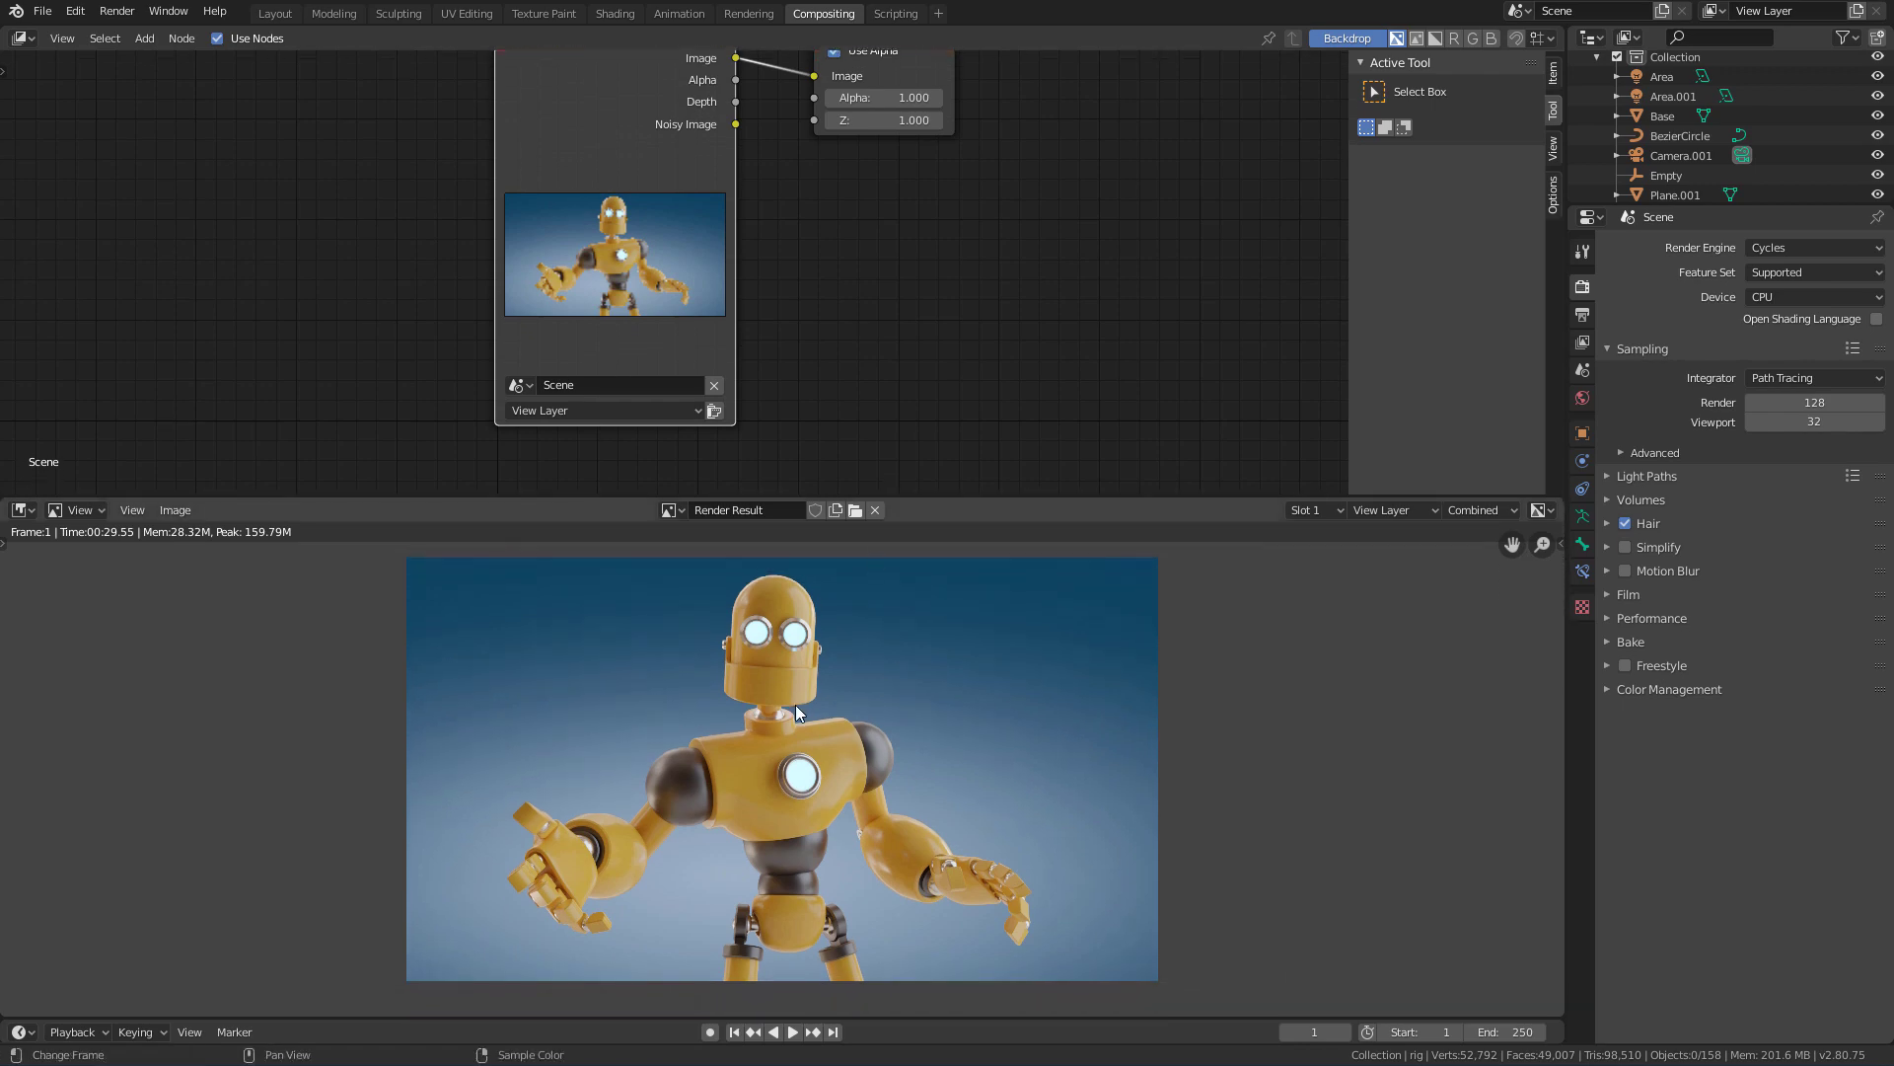
middle_click_drag(821, 306, 813, 364)
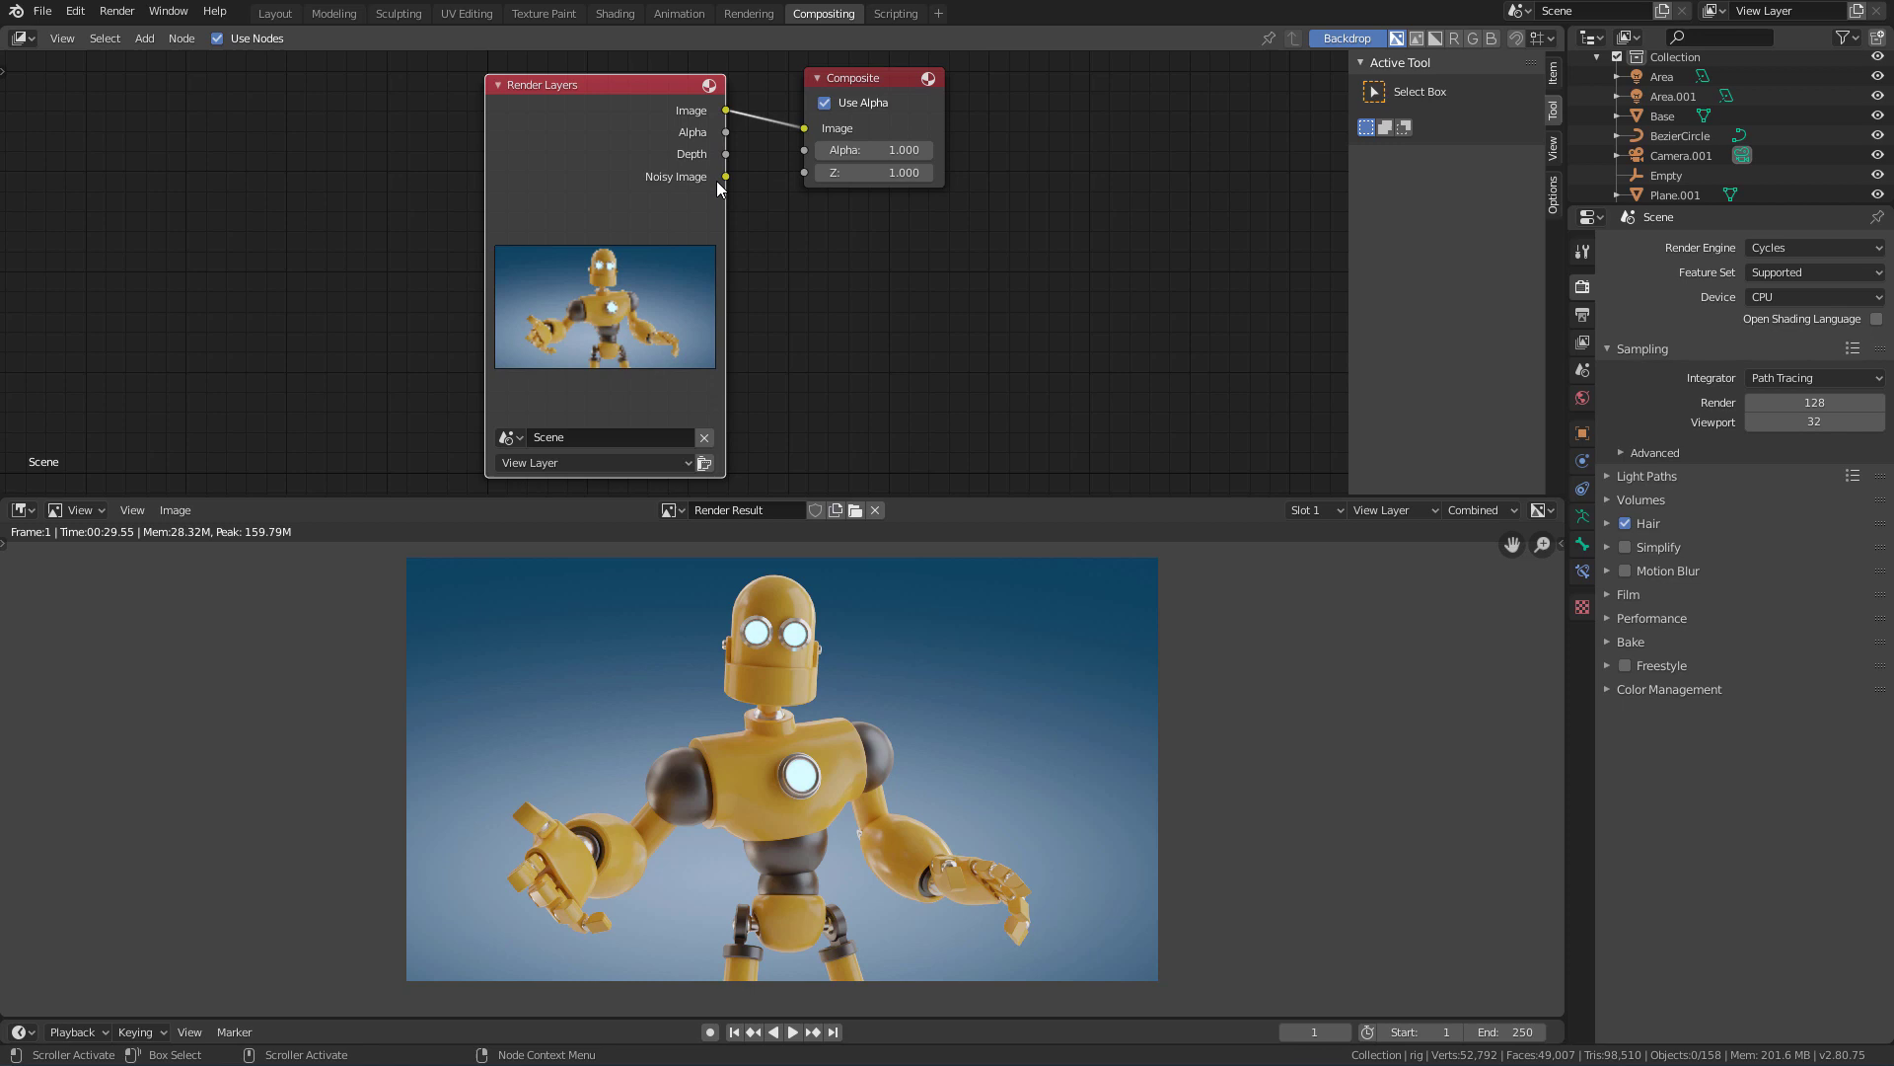
scroll(718, 144, "up", 2)
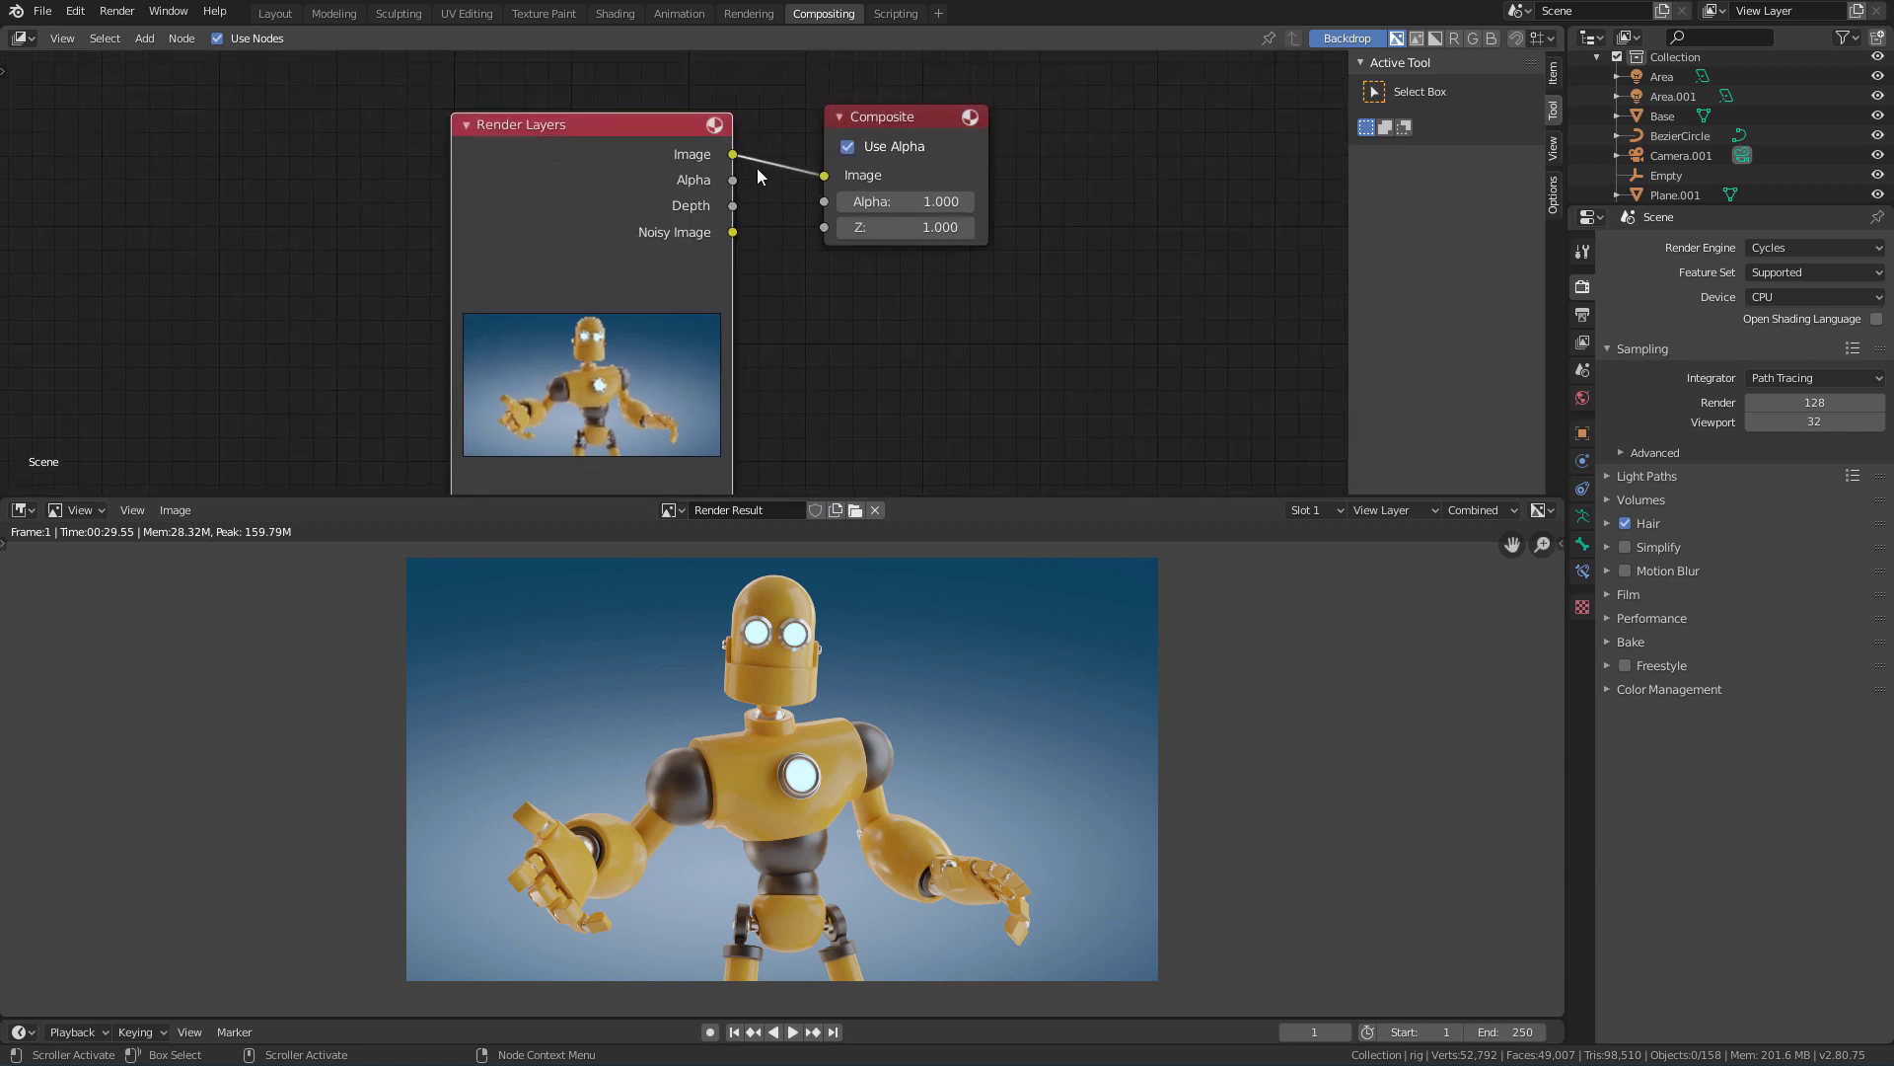
left_click_drag(878, 128, 974, 121)
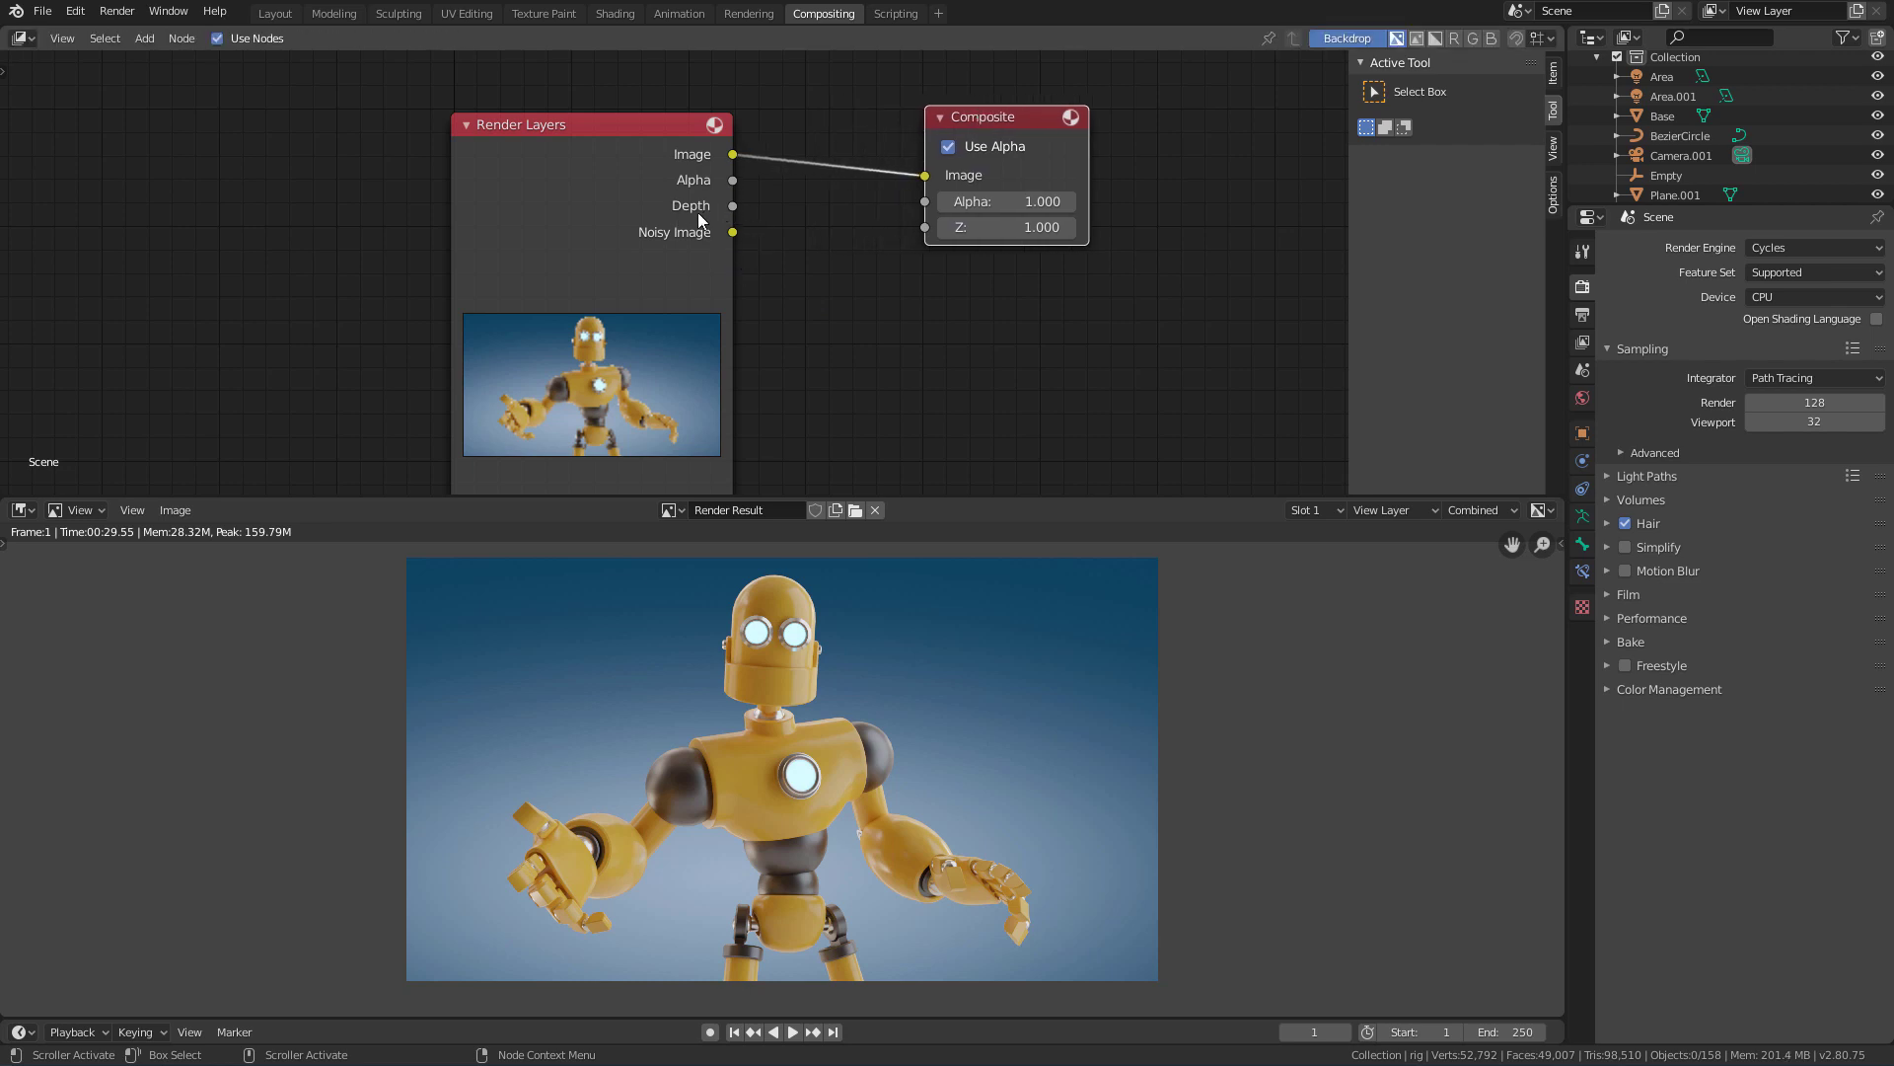
- Link the Render Layers Depth output to the Composite Image input, then tidy the layout
left_click_drag(736, 207, 933, 179)
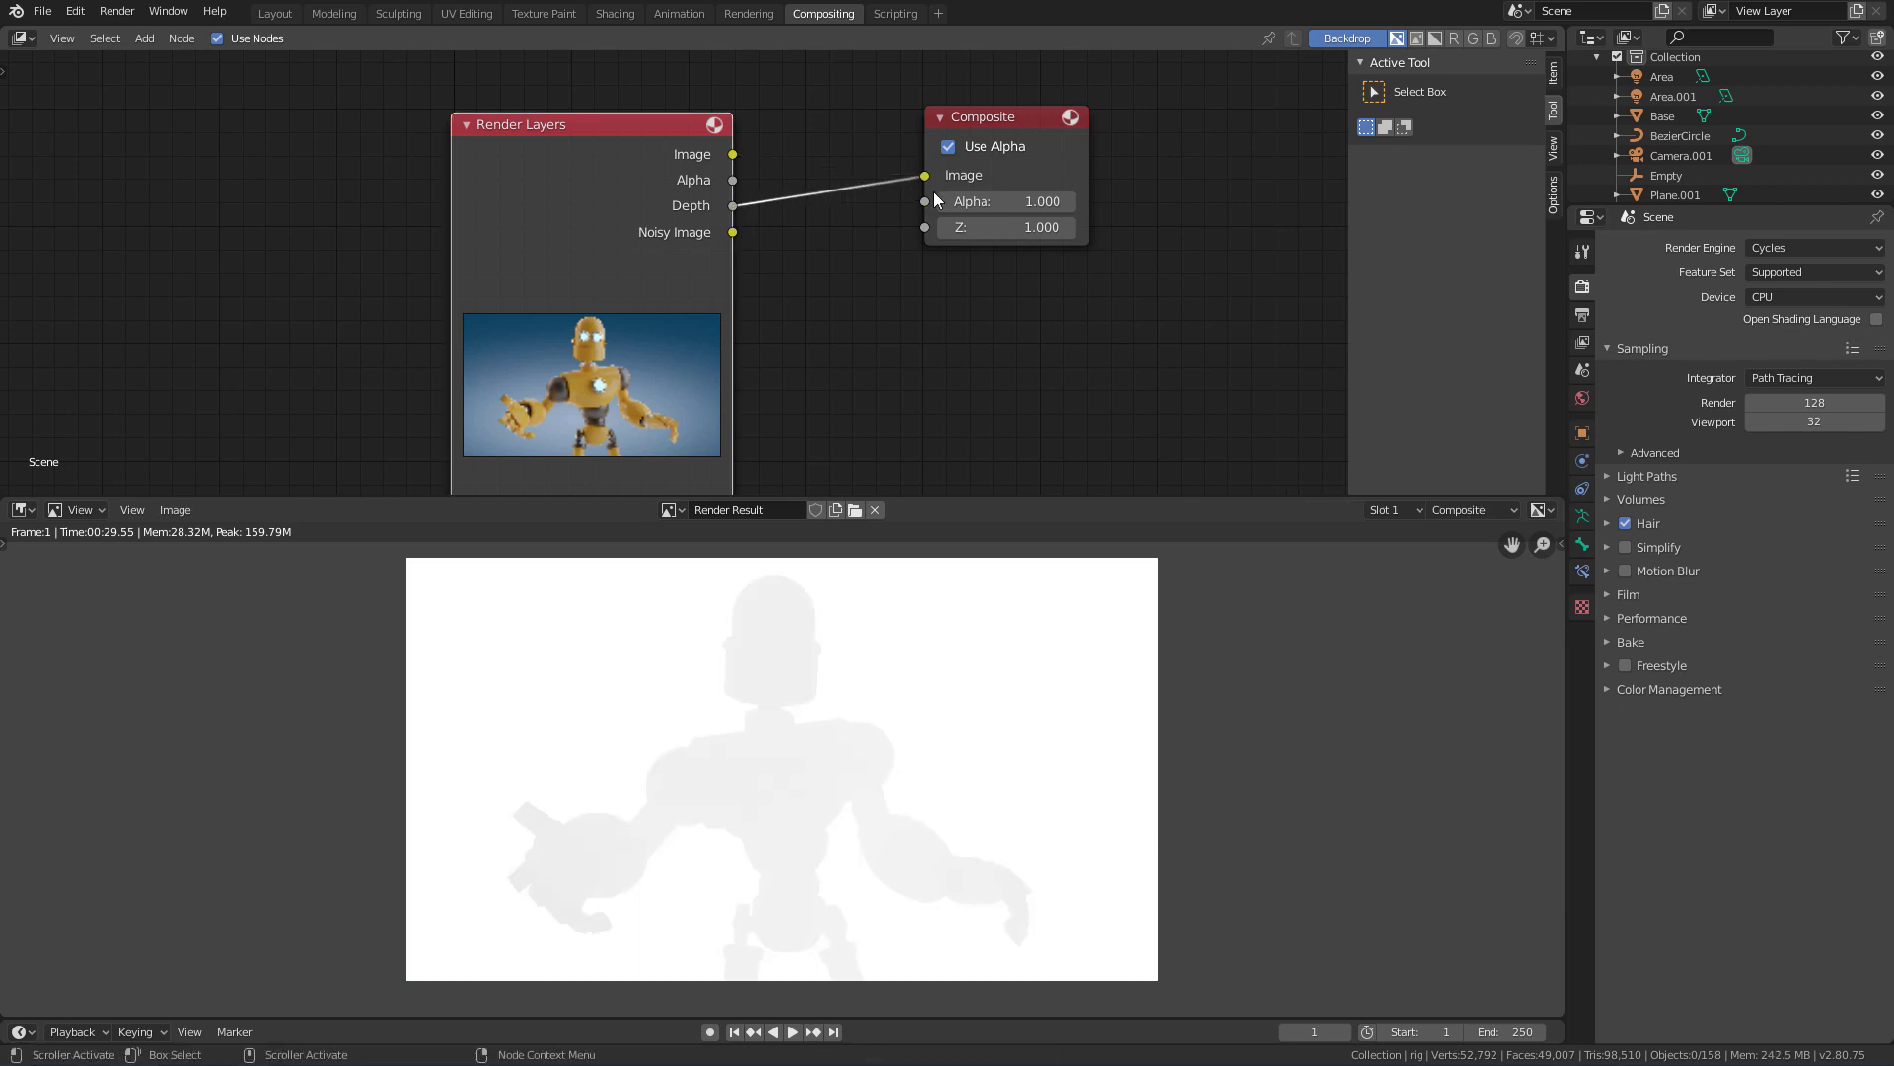
scroll(925, 176, "down", 1)
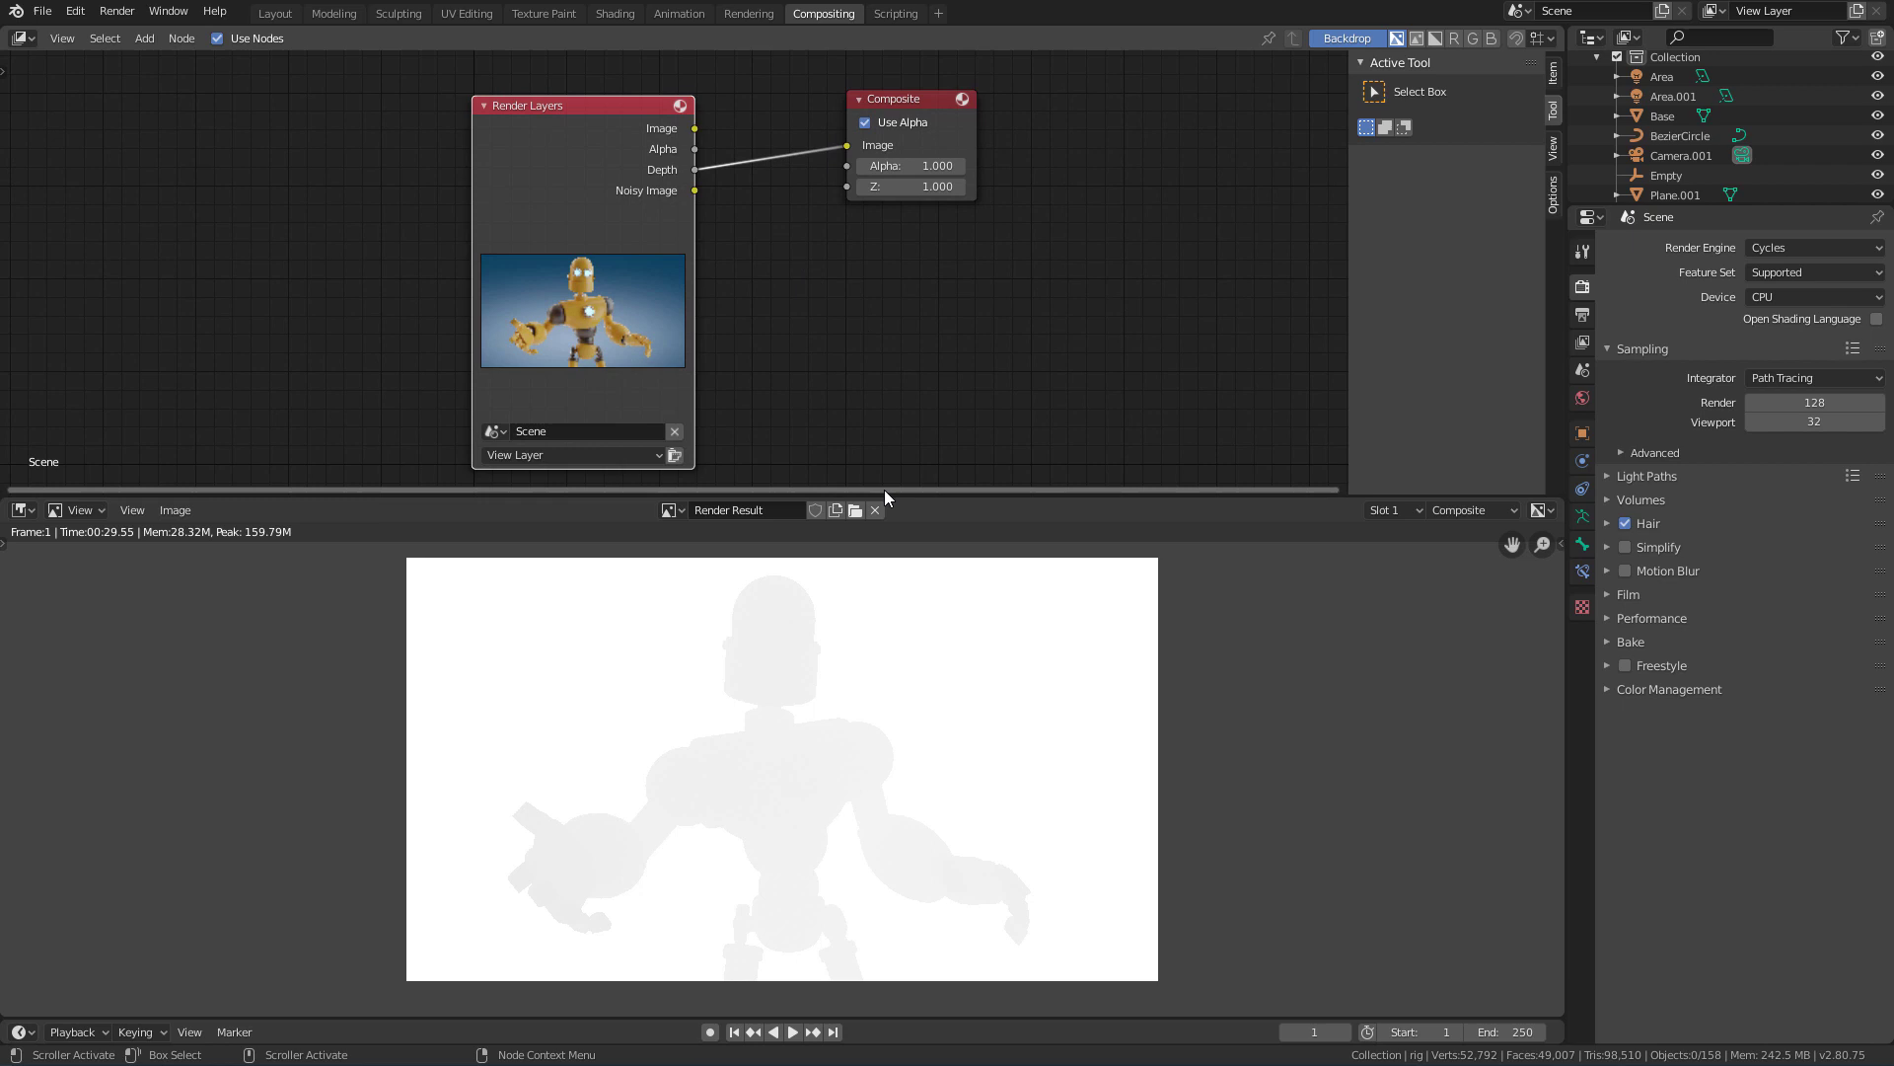
left_click_drag(894, 495, 884, 525)
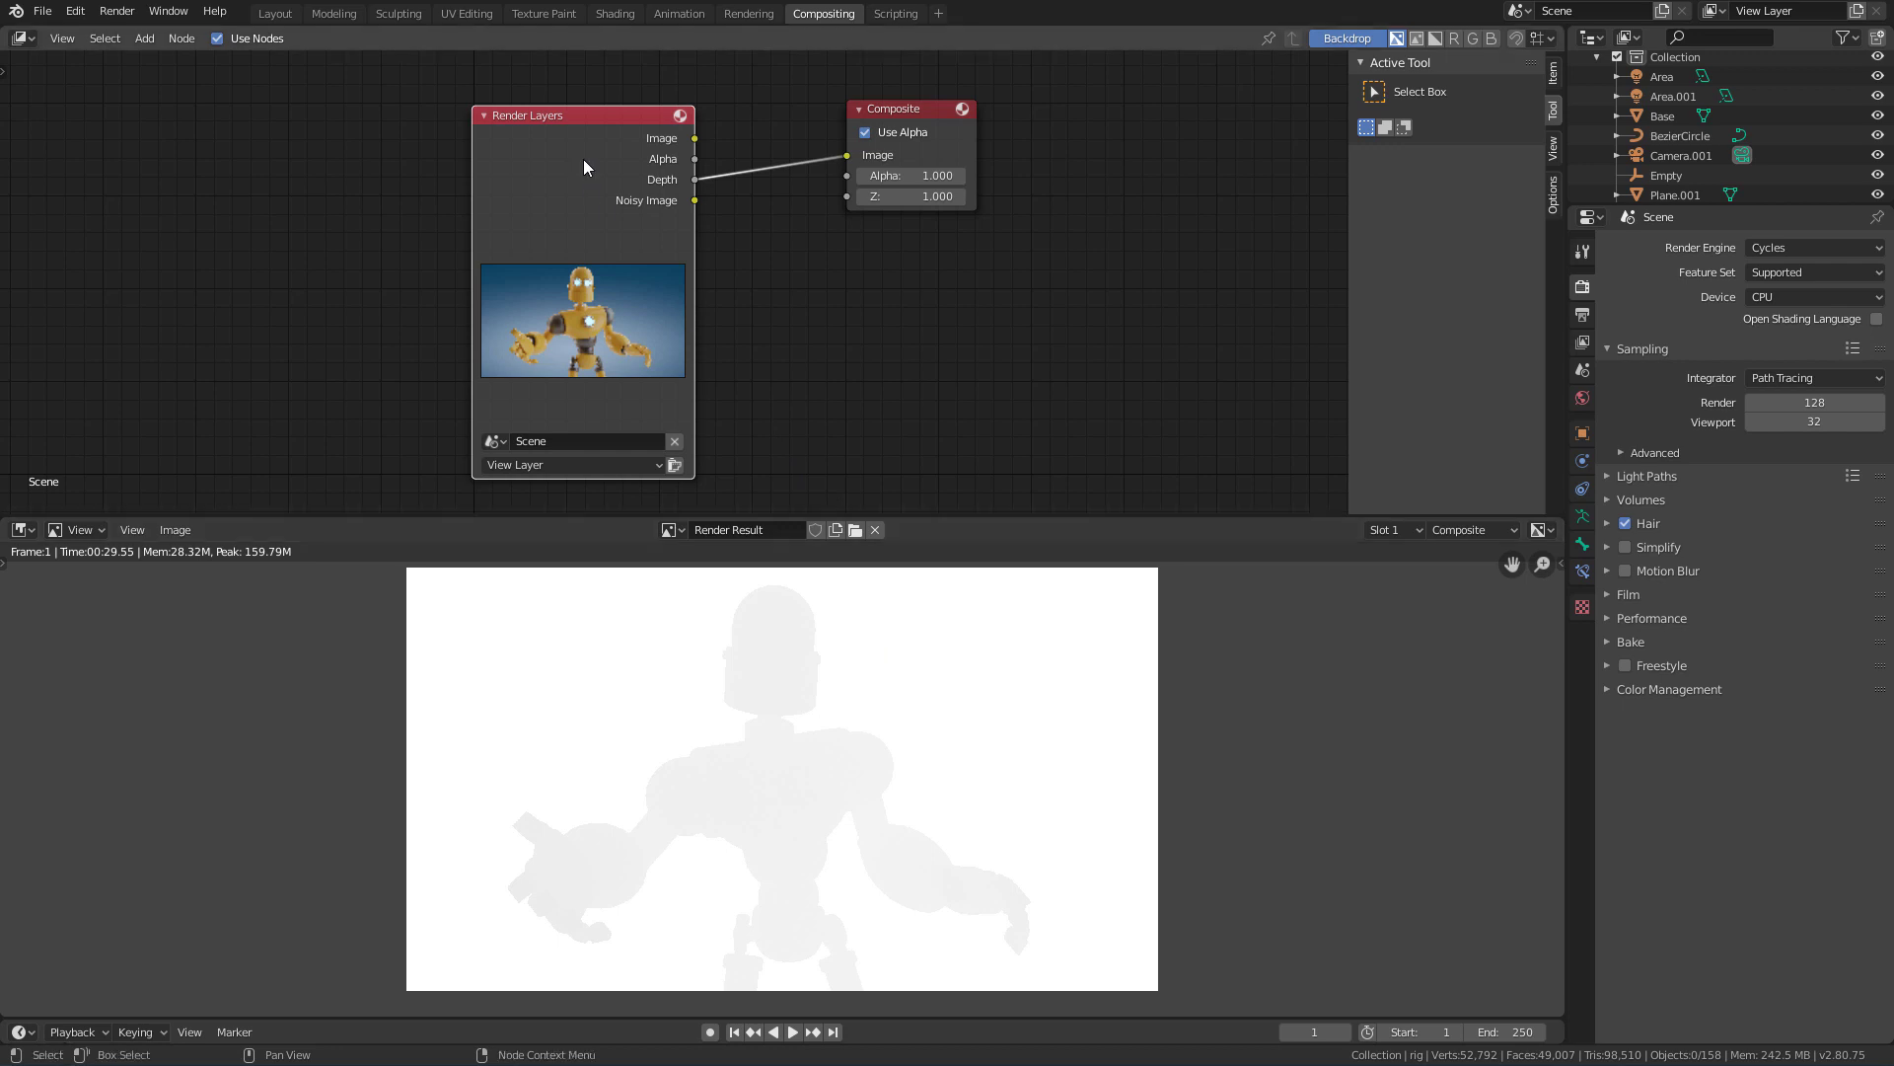
left_click_drag(600, 129, 524, 125)
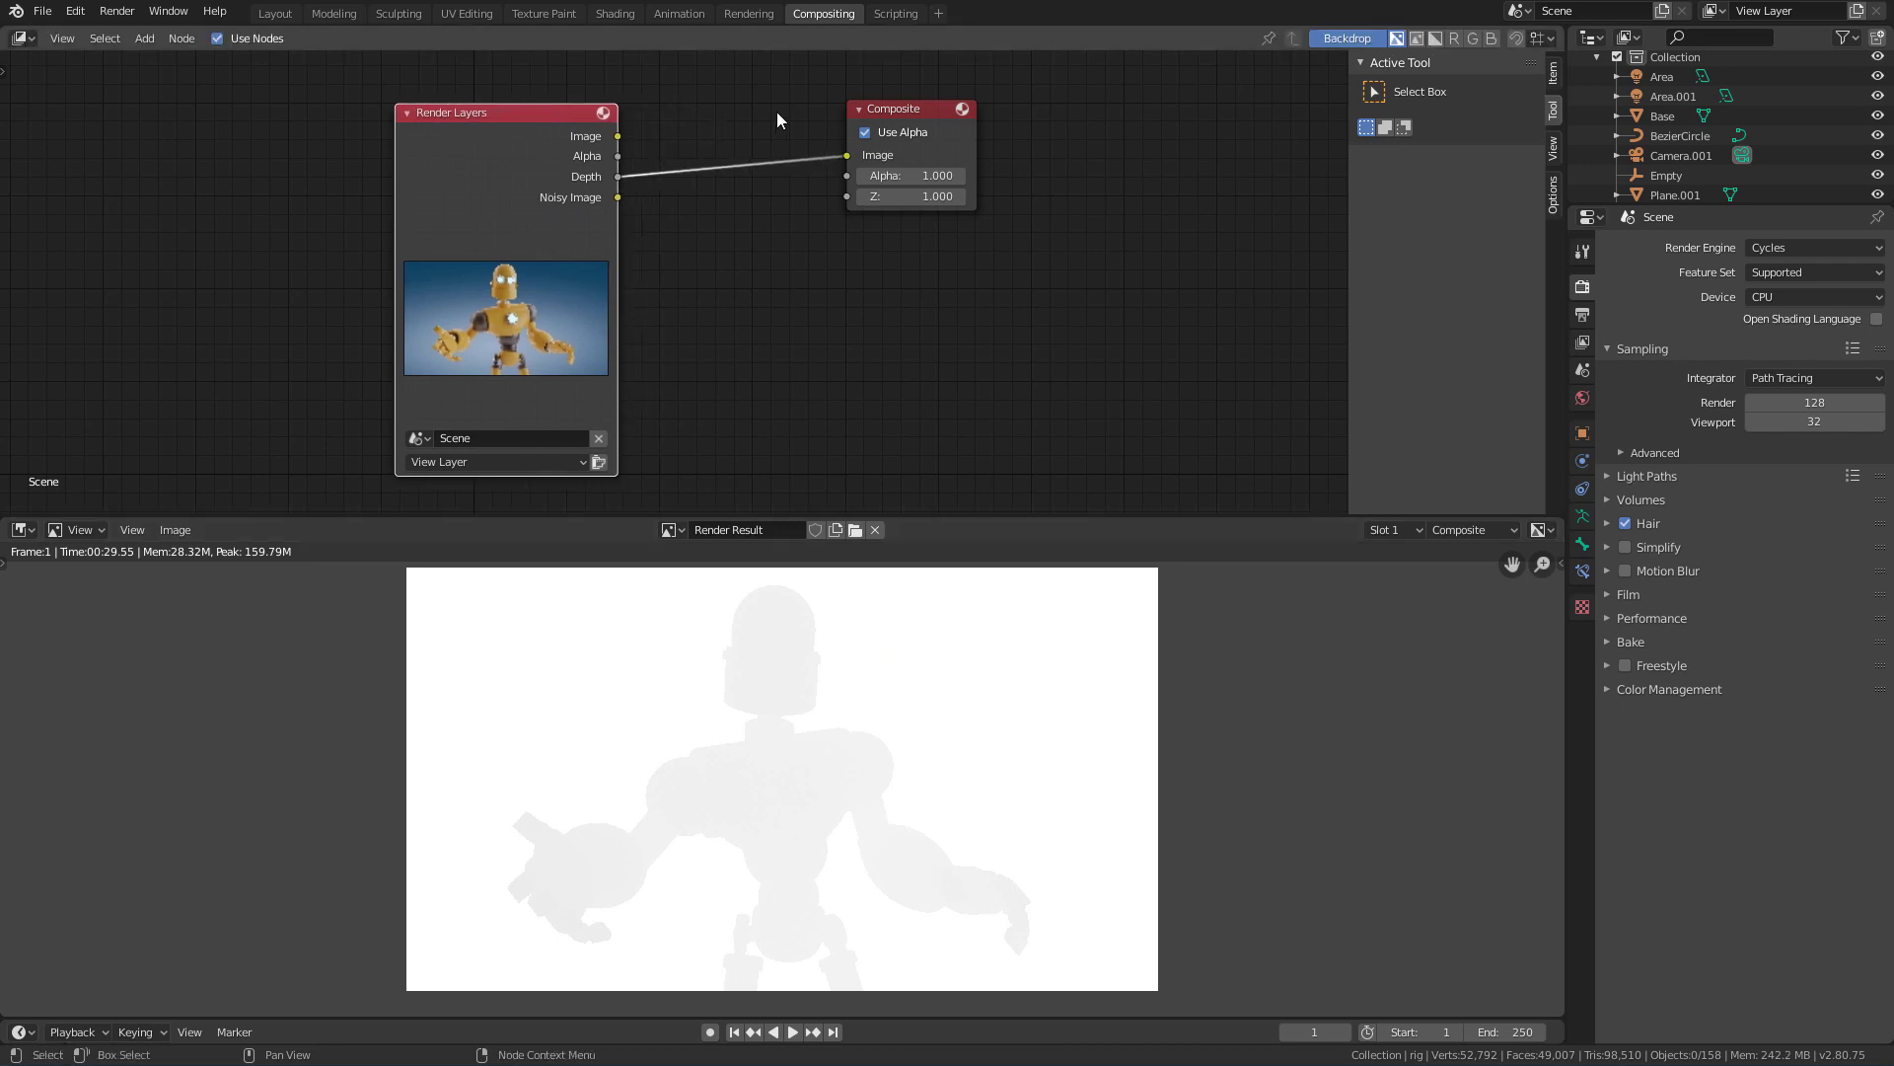
left_click_drag(891, 122, 911, 120)
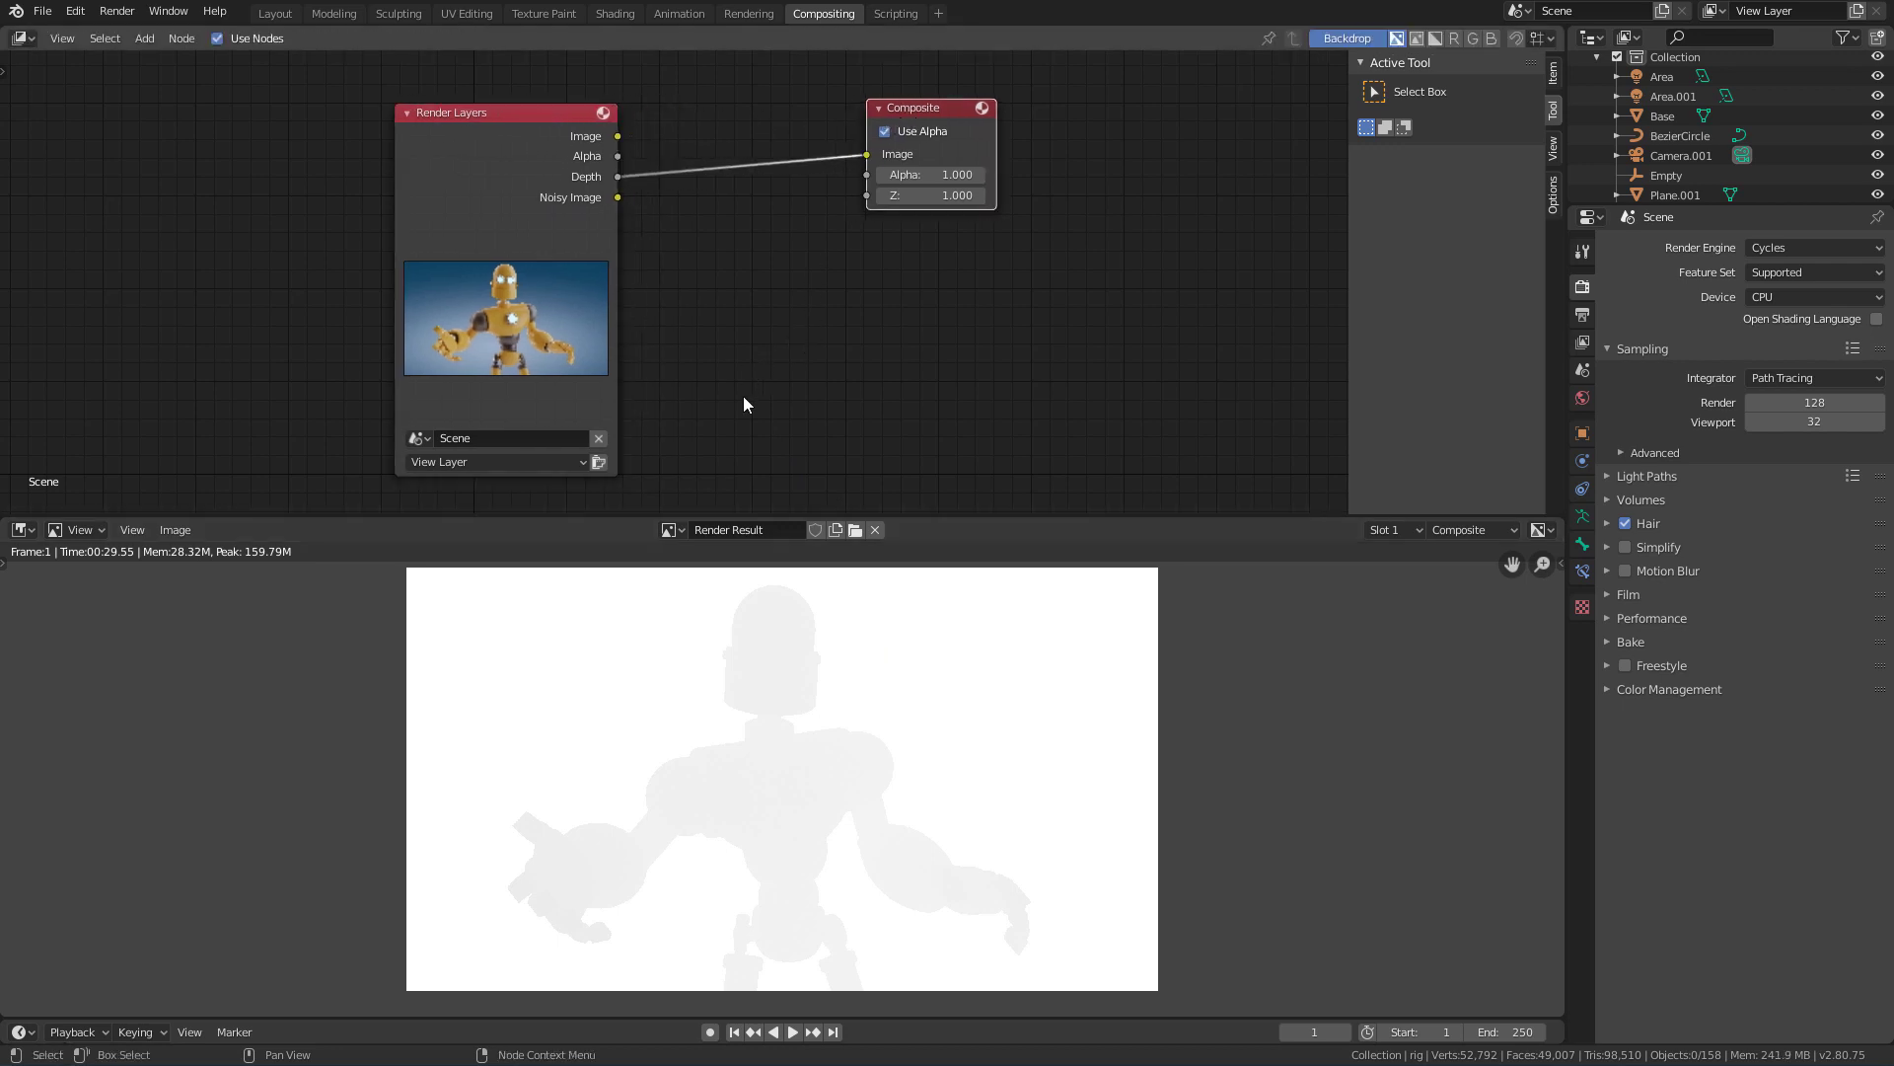
- Add a Vector > Normalize node and drop it onto the Depth-to-Composite link
key("shift+a")
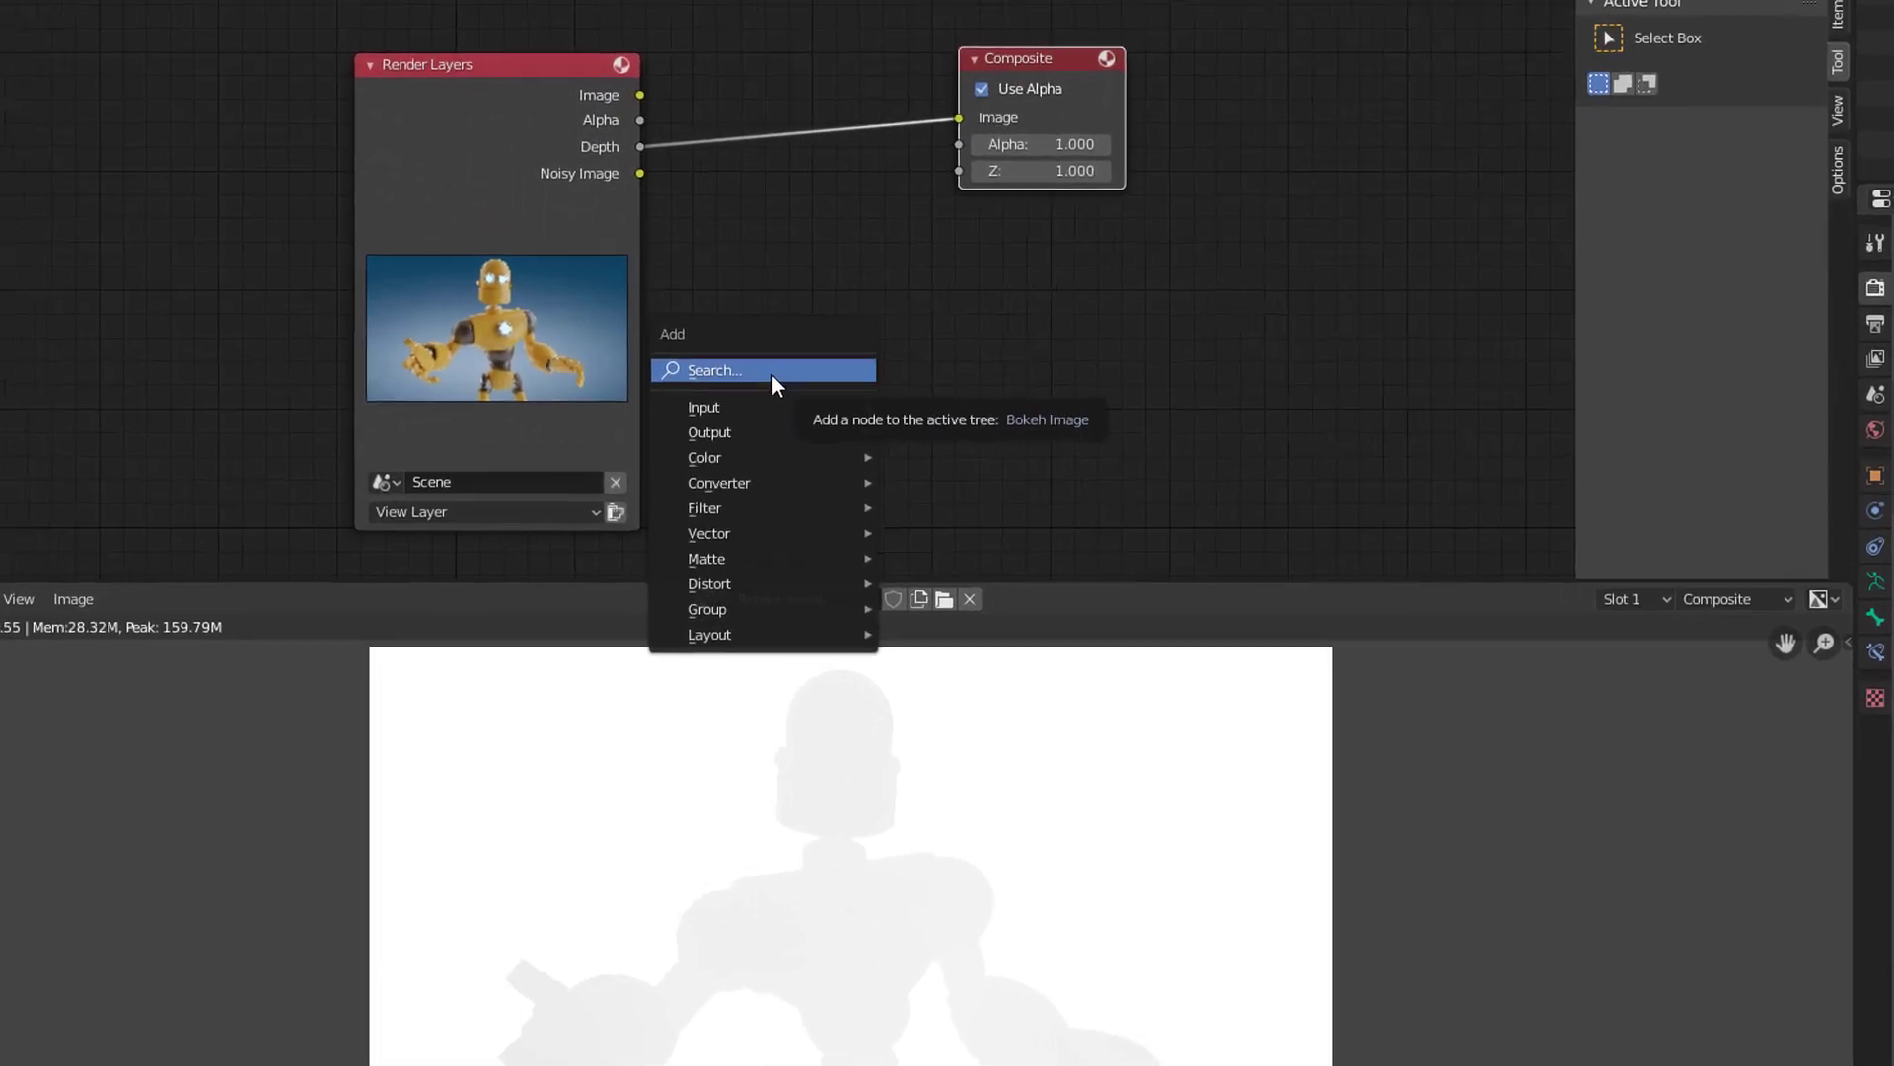
mouse_move(784, 405)
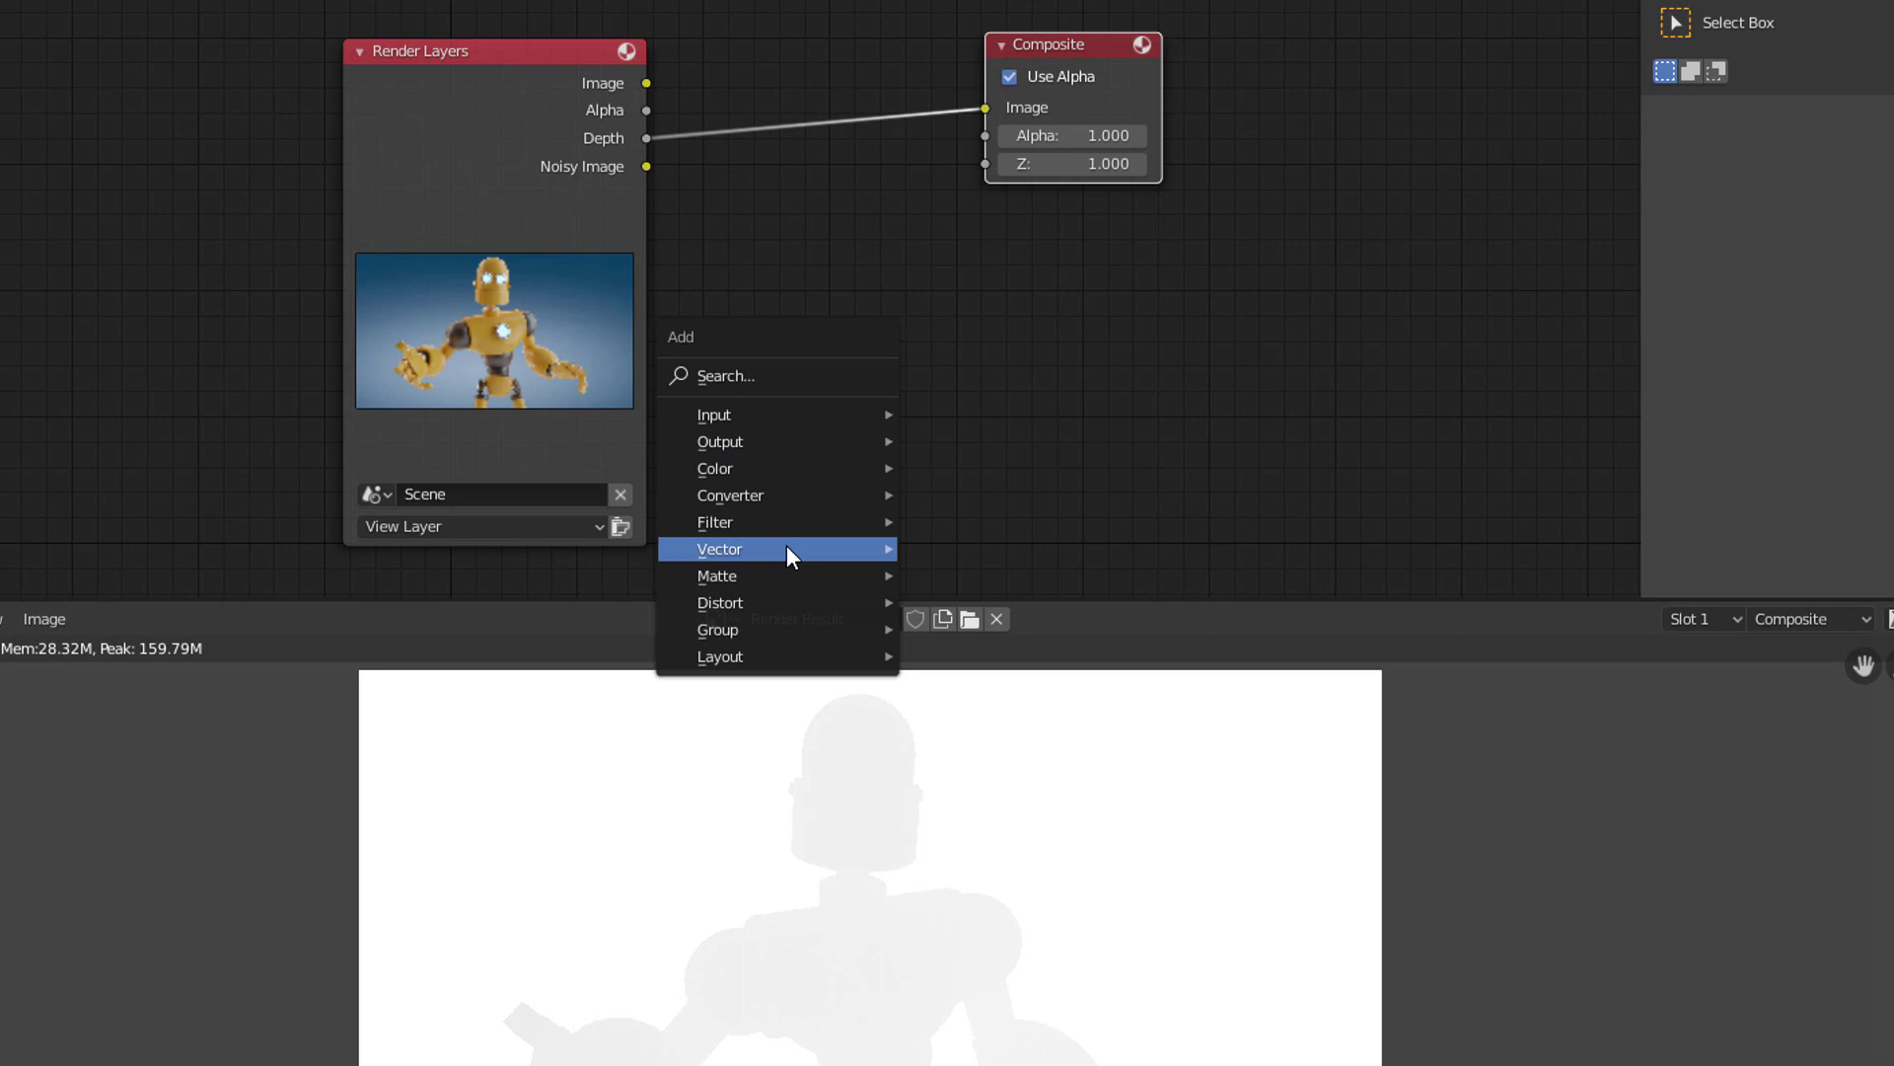
mouse_move(788, 548)
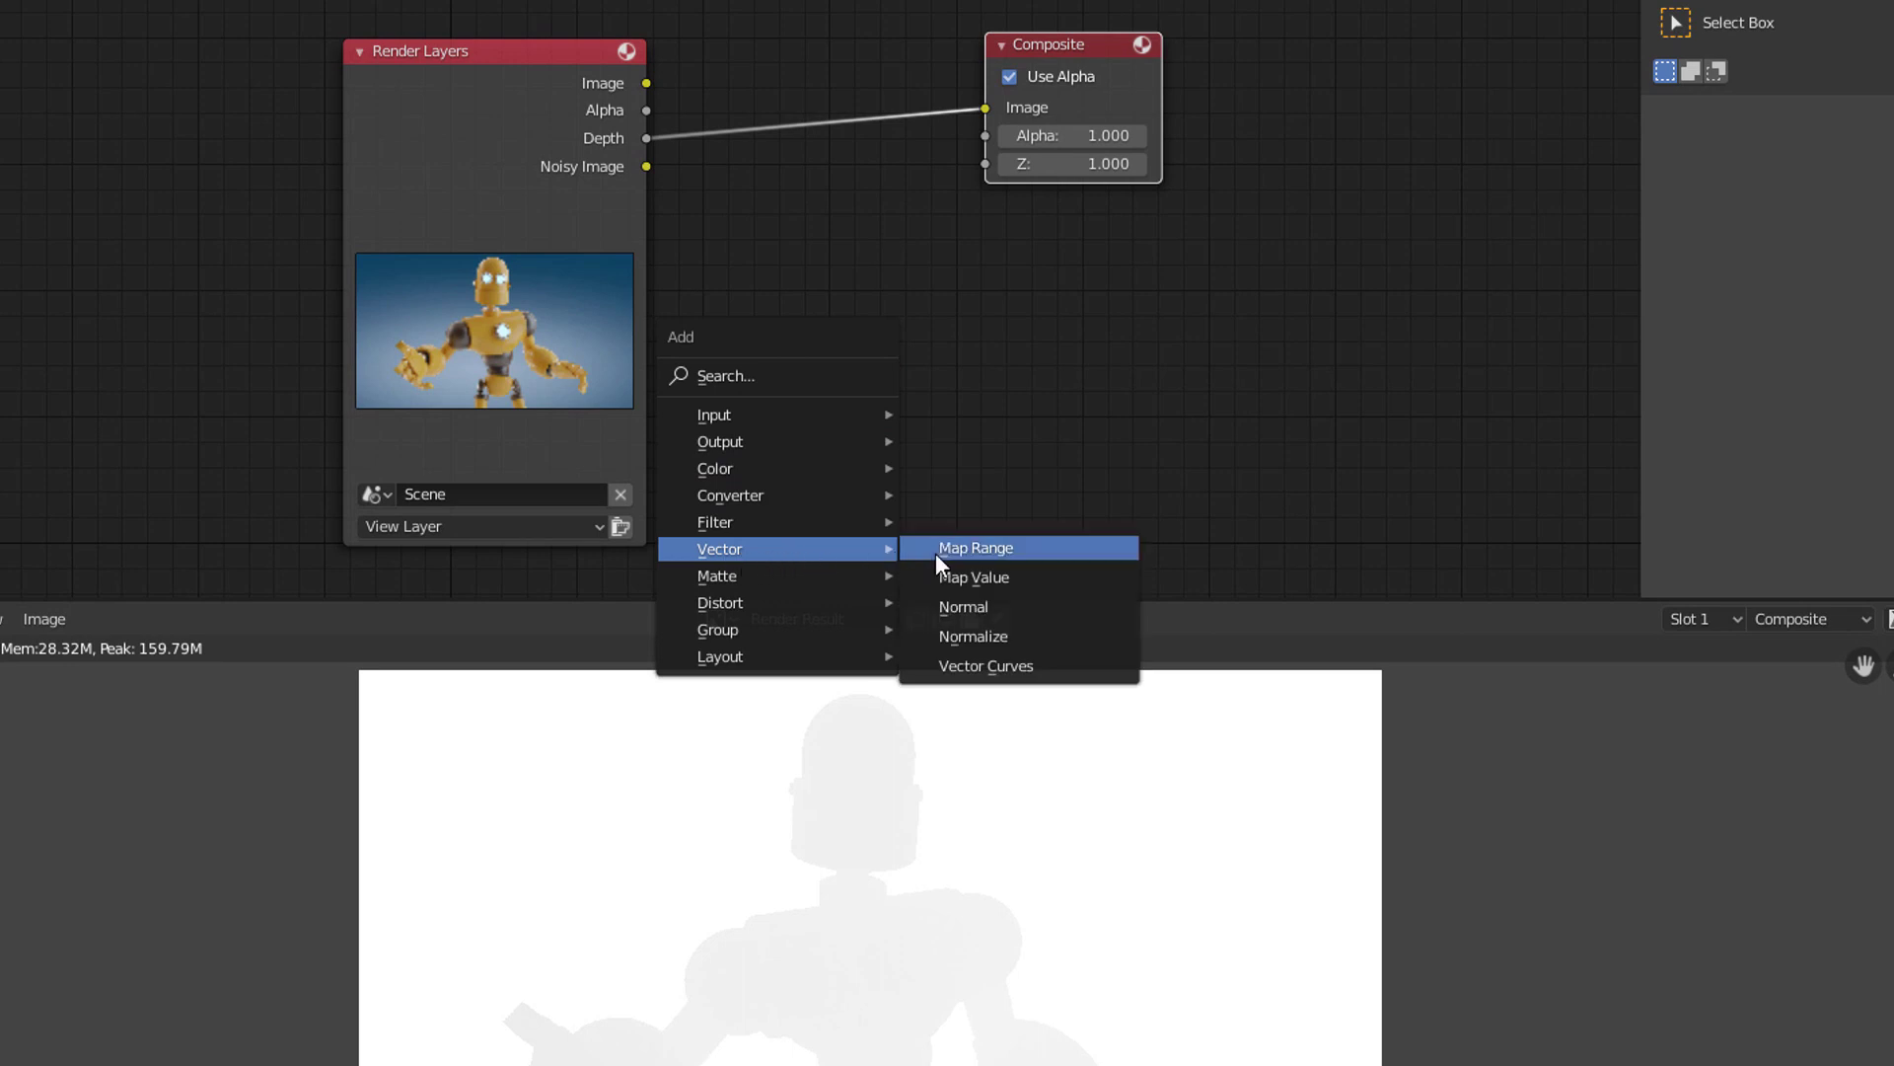
left_click(998, 631)
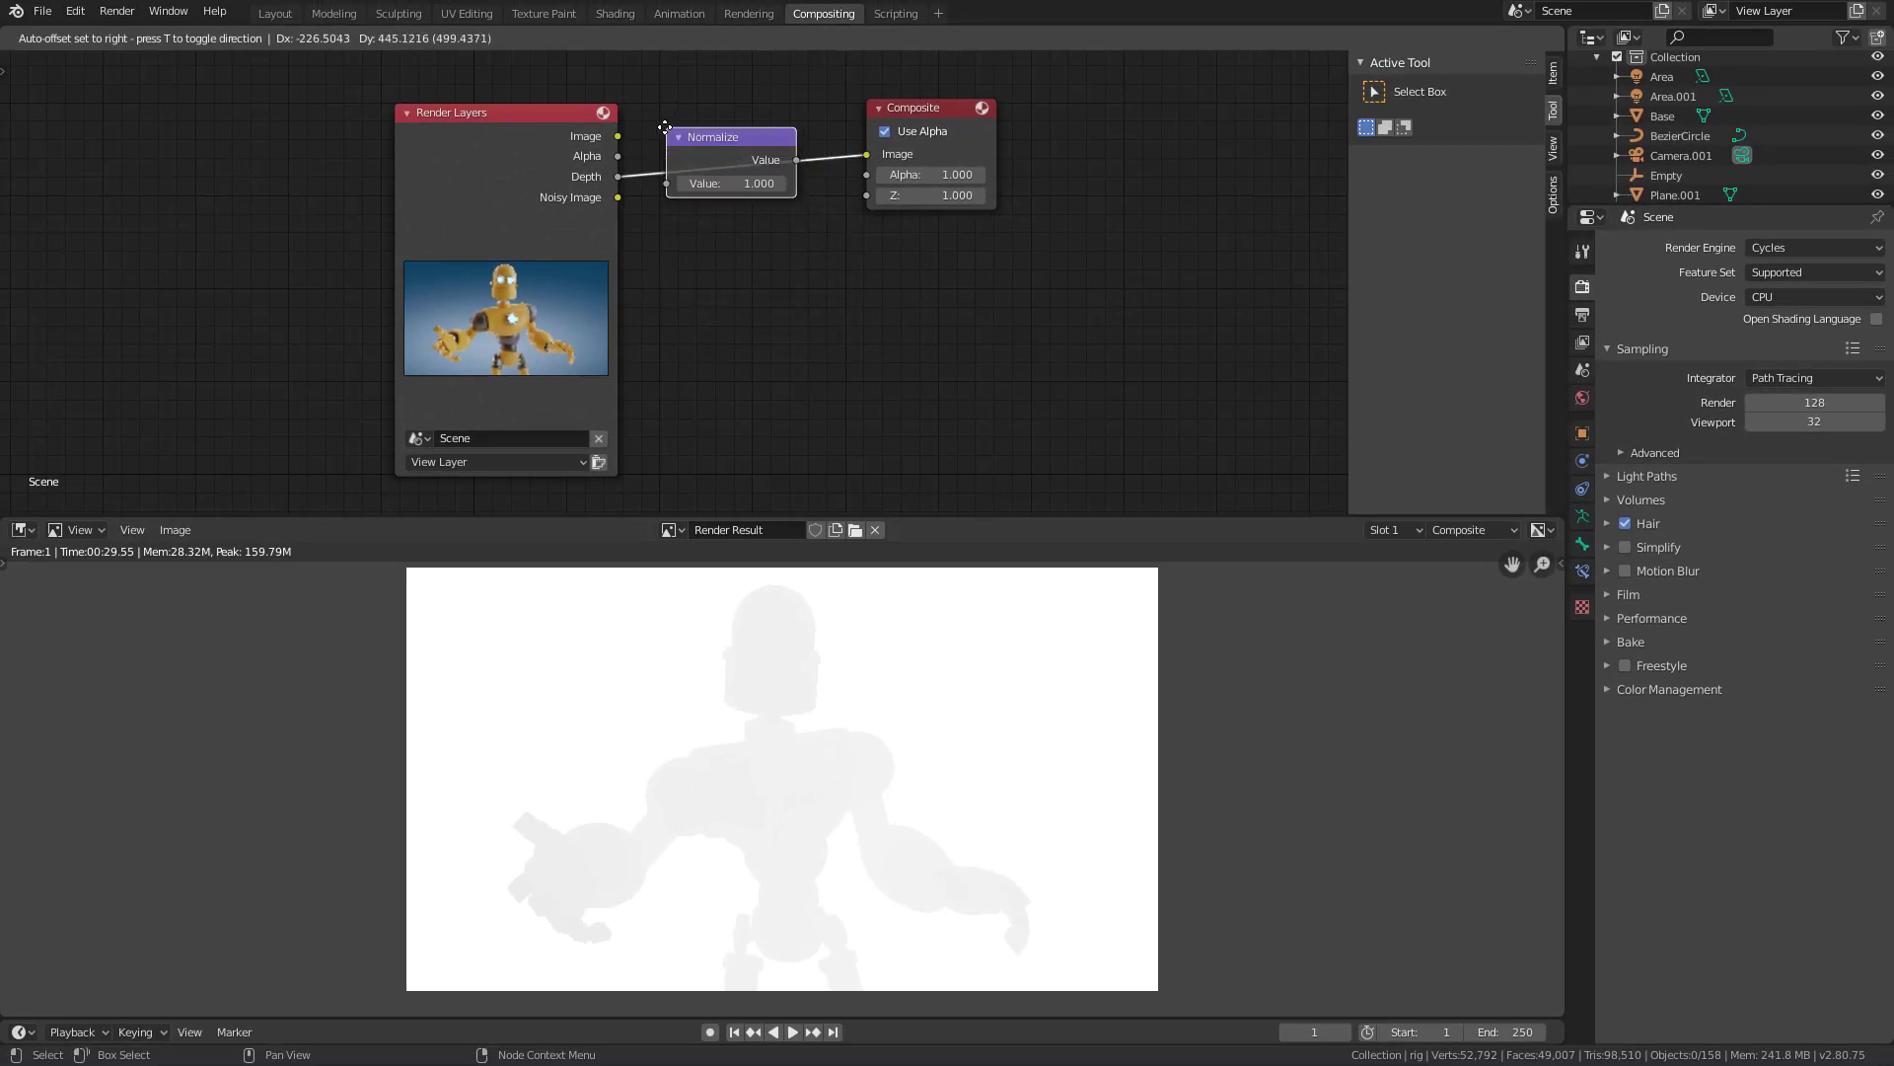
left_click(669, 126)
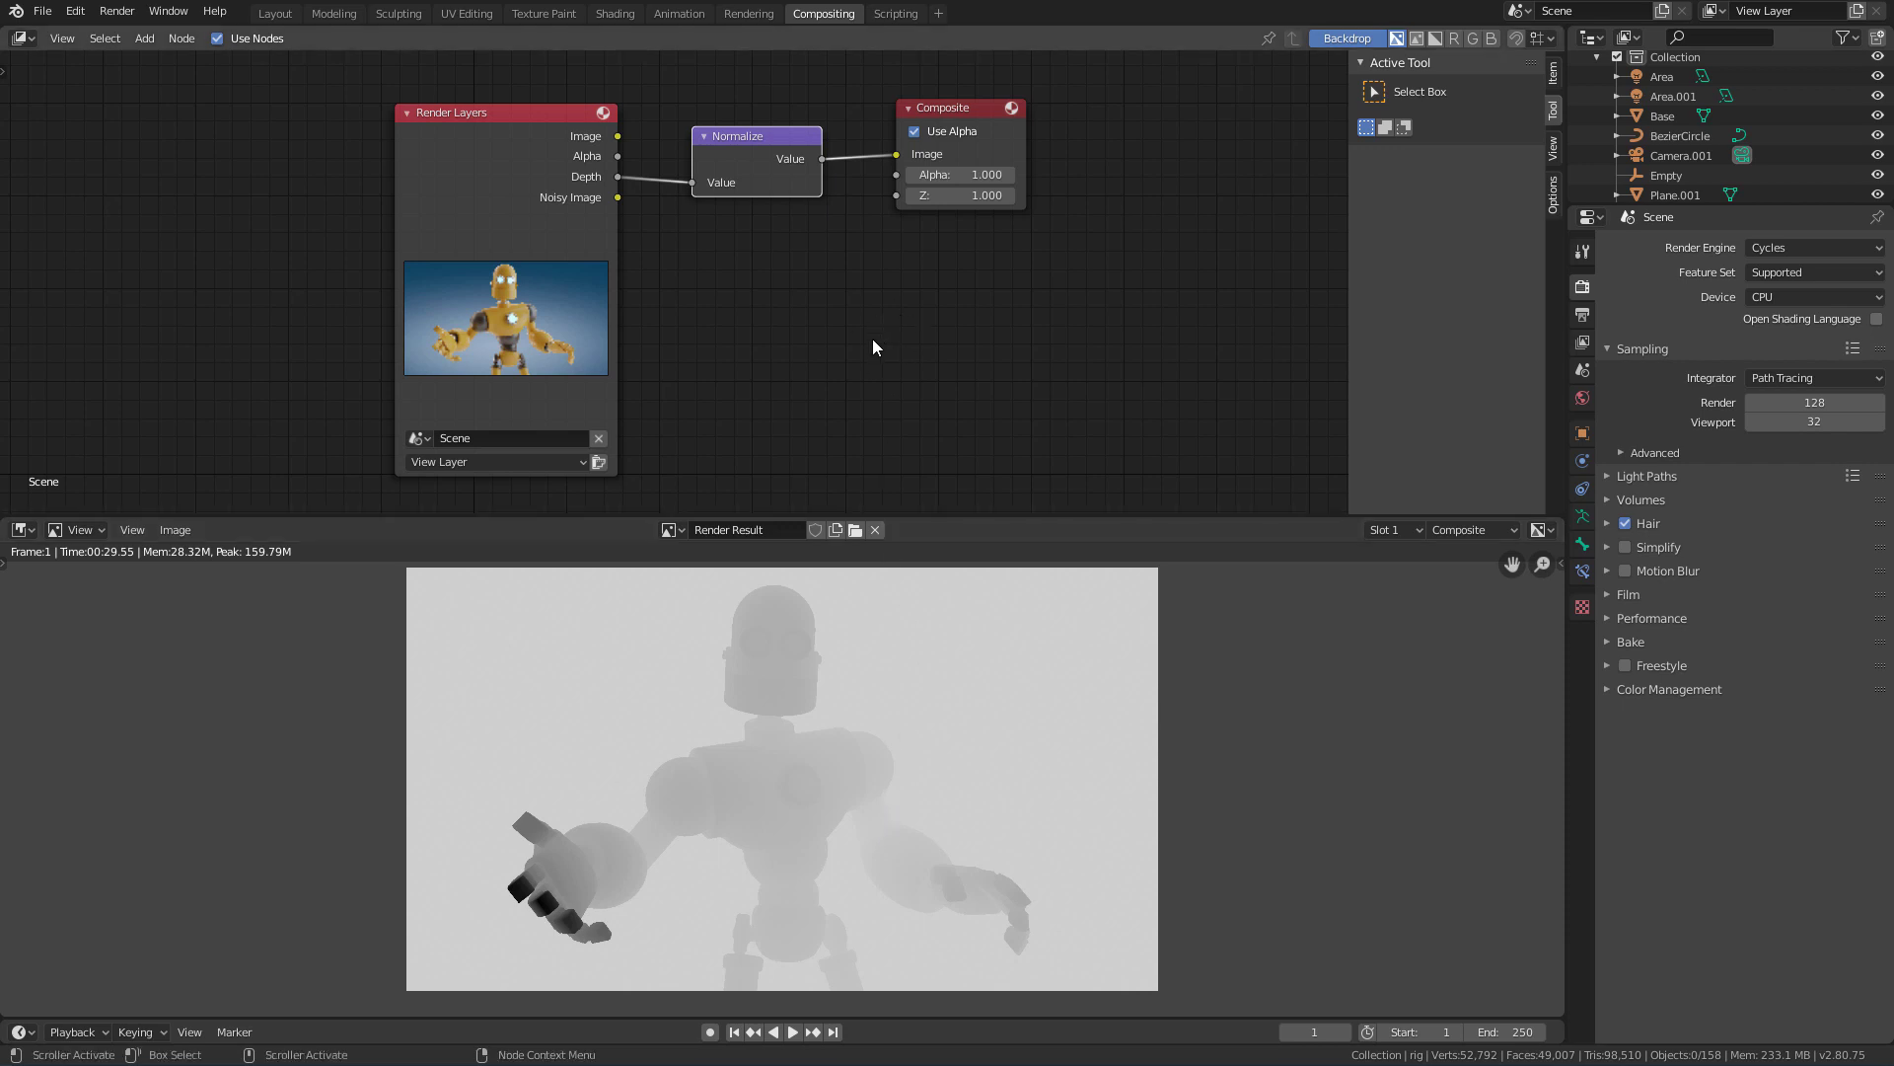
- Add a Color > Invert node on the Normalize–Composite link, frame all, and move Composite right
key("shift+a")
mouse_move(867, 333)
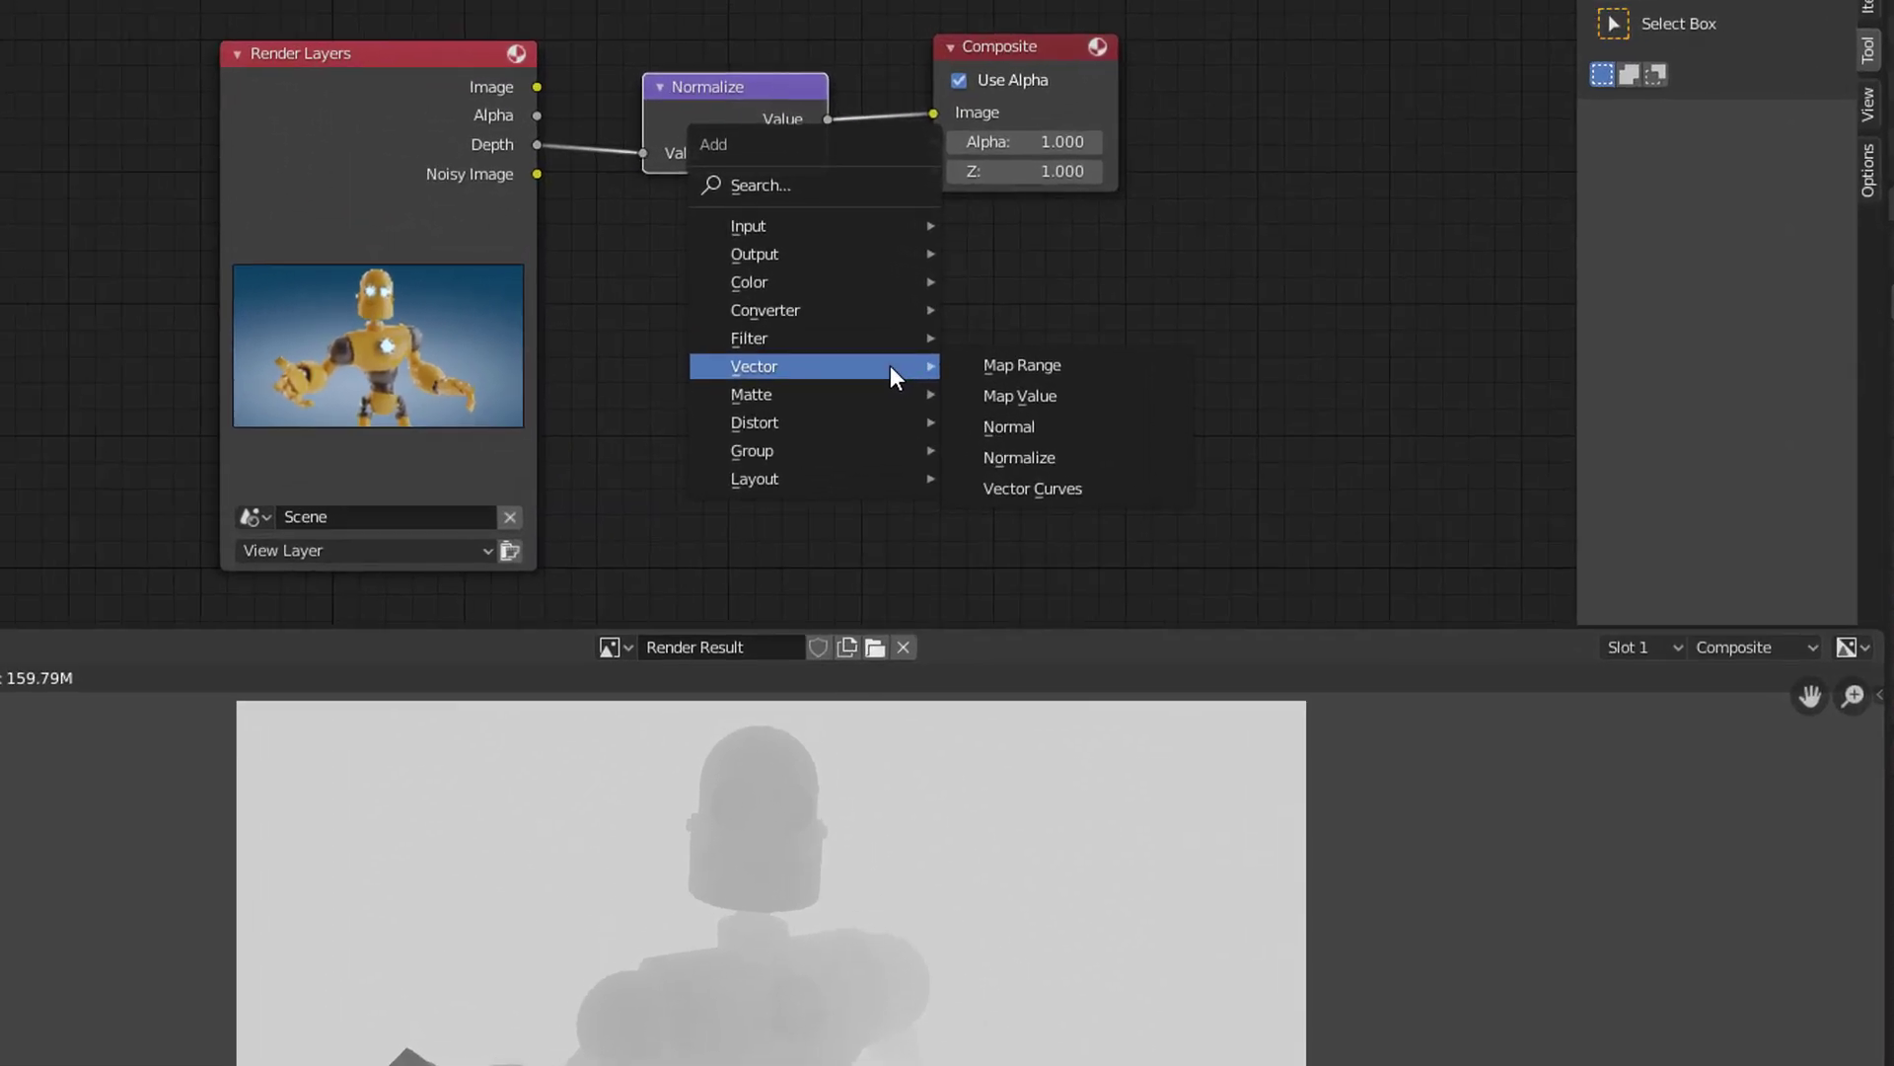
mouse_move(750, 282)
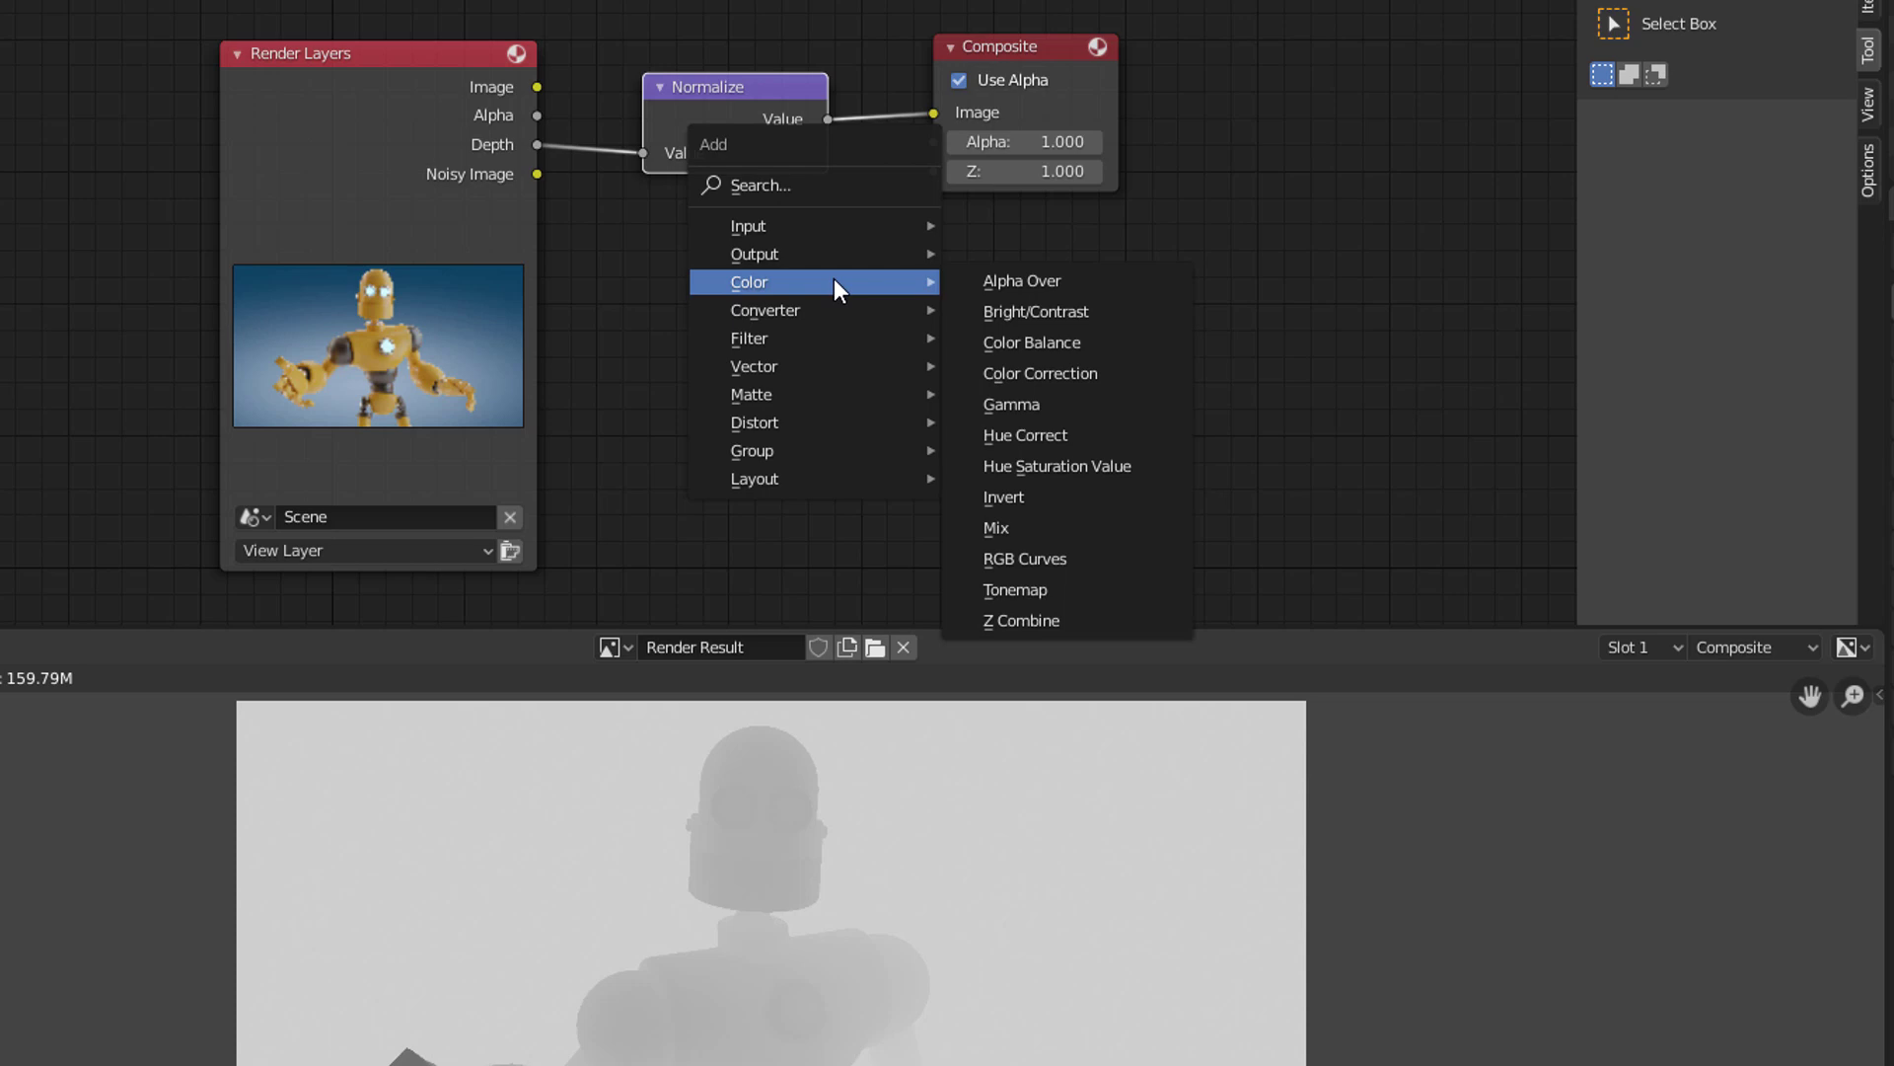
left_click(1041, 496)
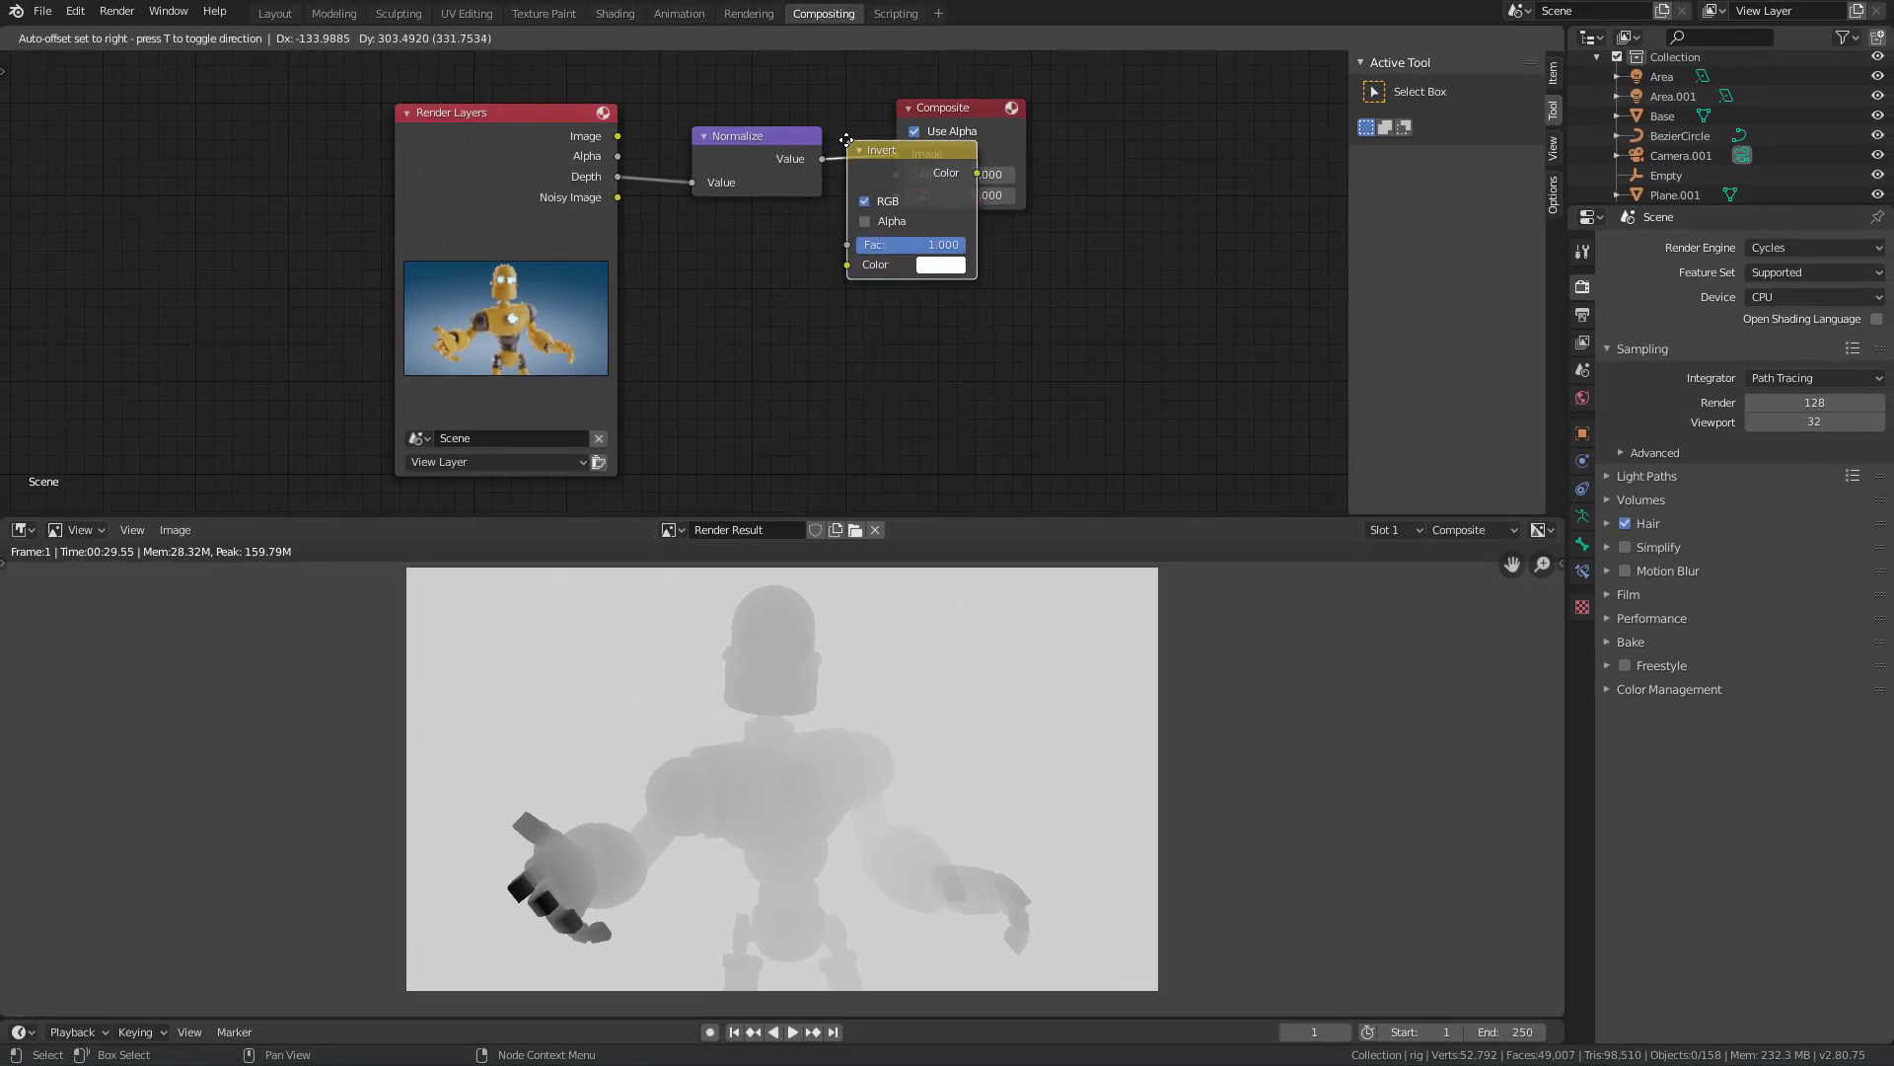
left_click(847, 140)
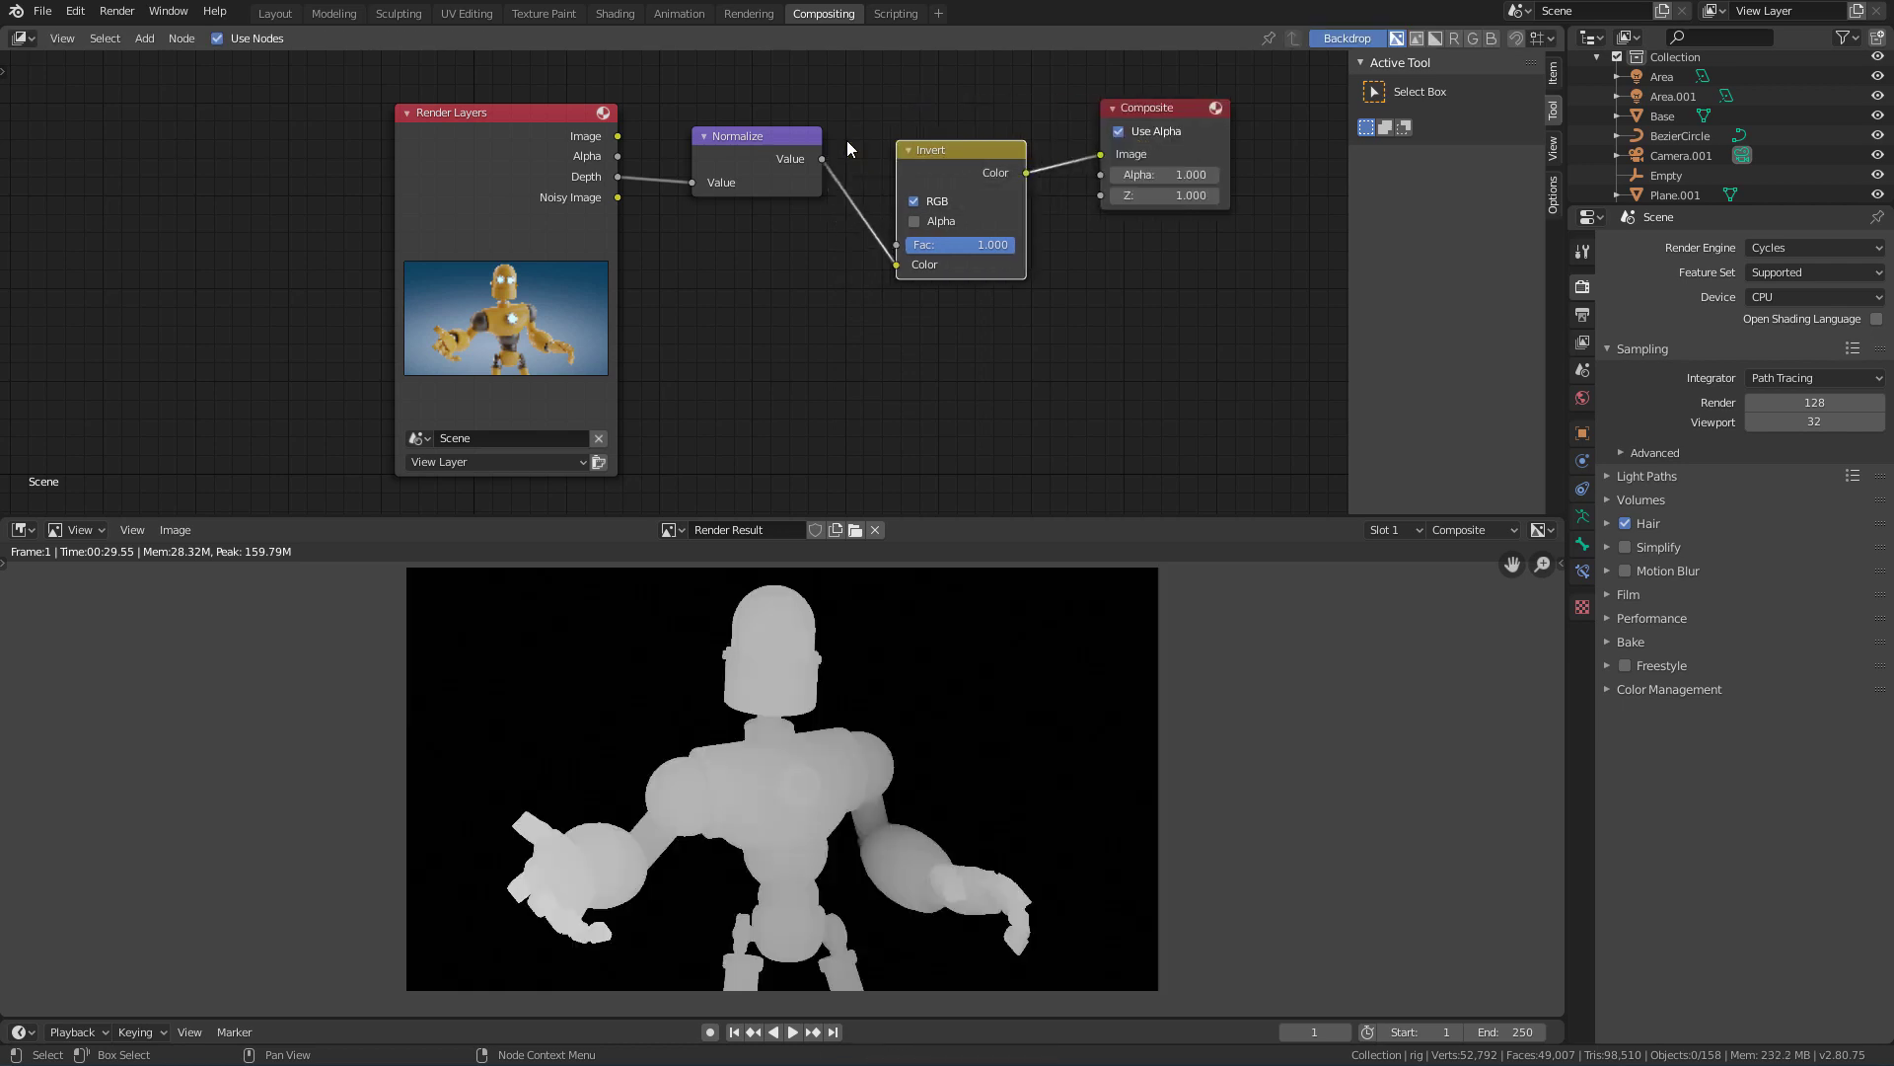
key("Home")
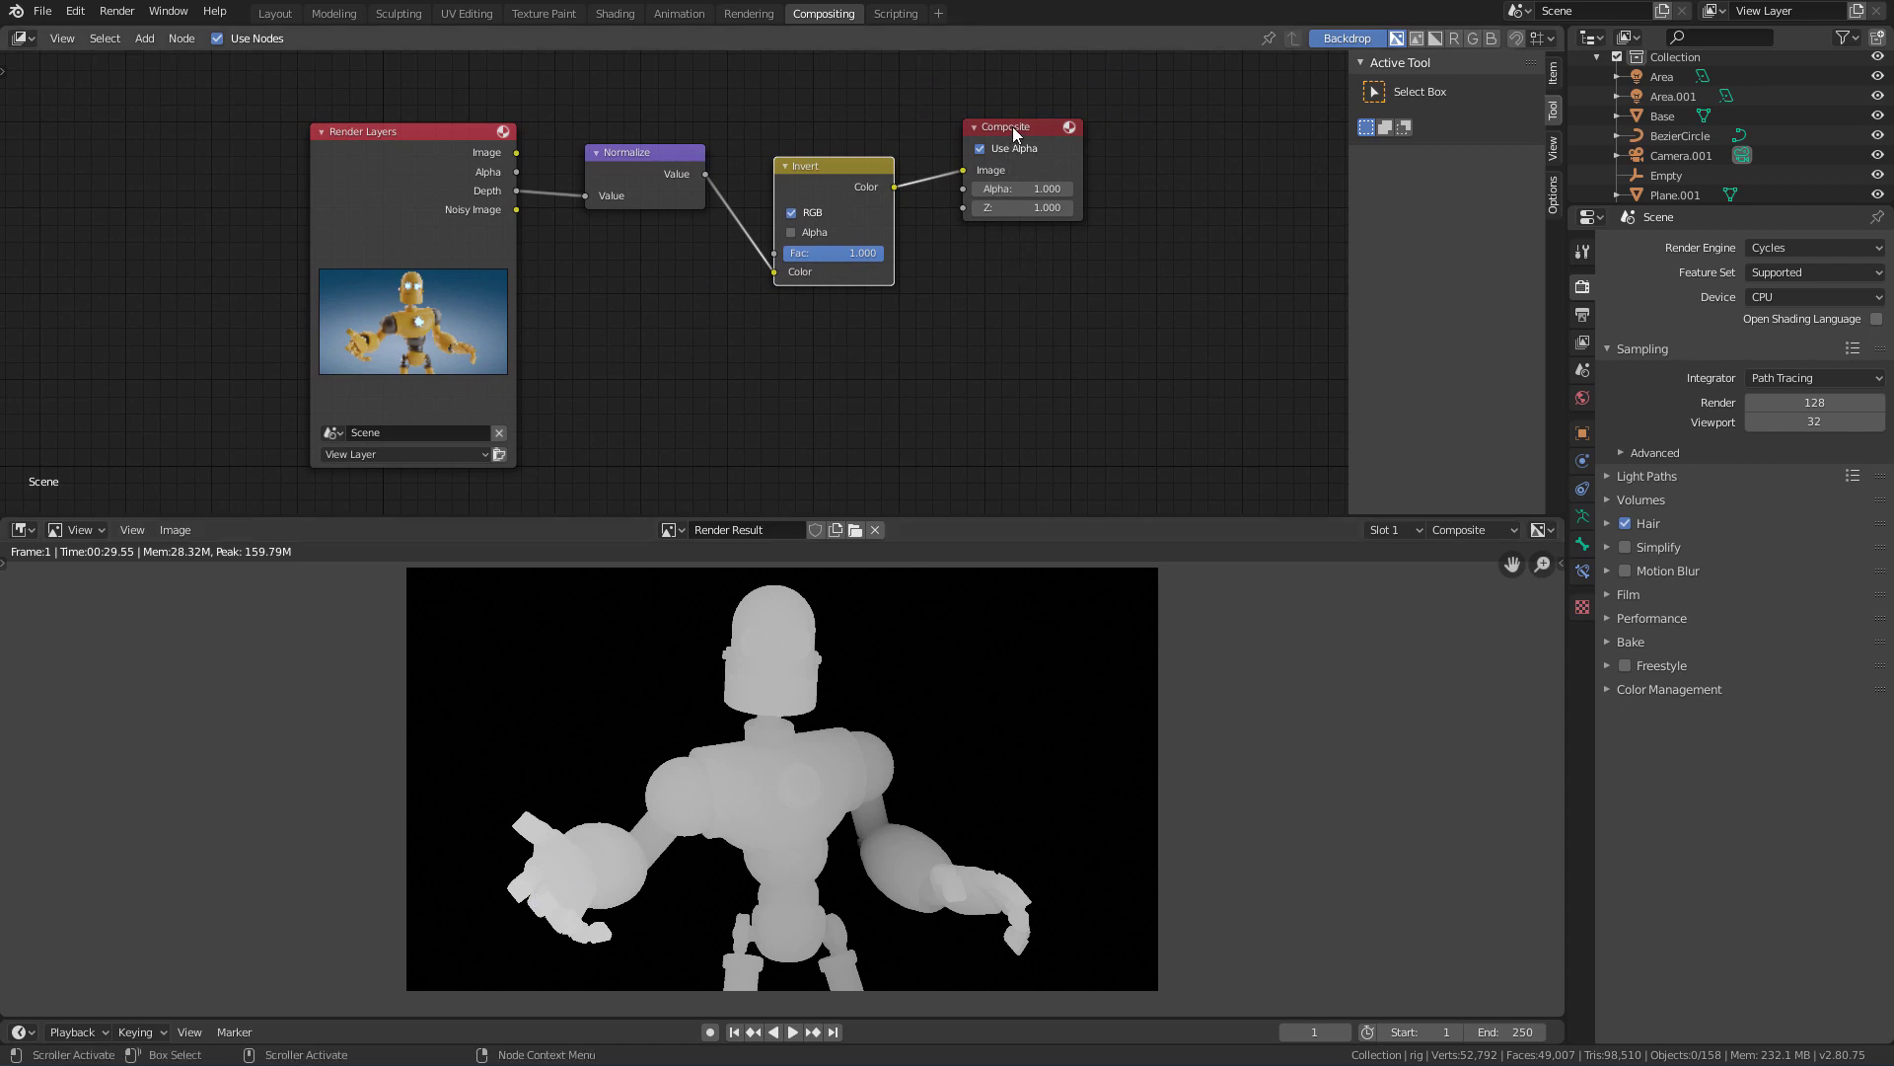
left_click_drag(1012, 127, 1190, 111)
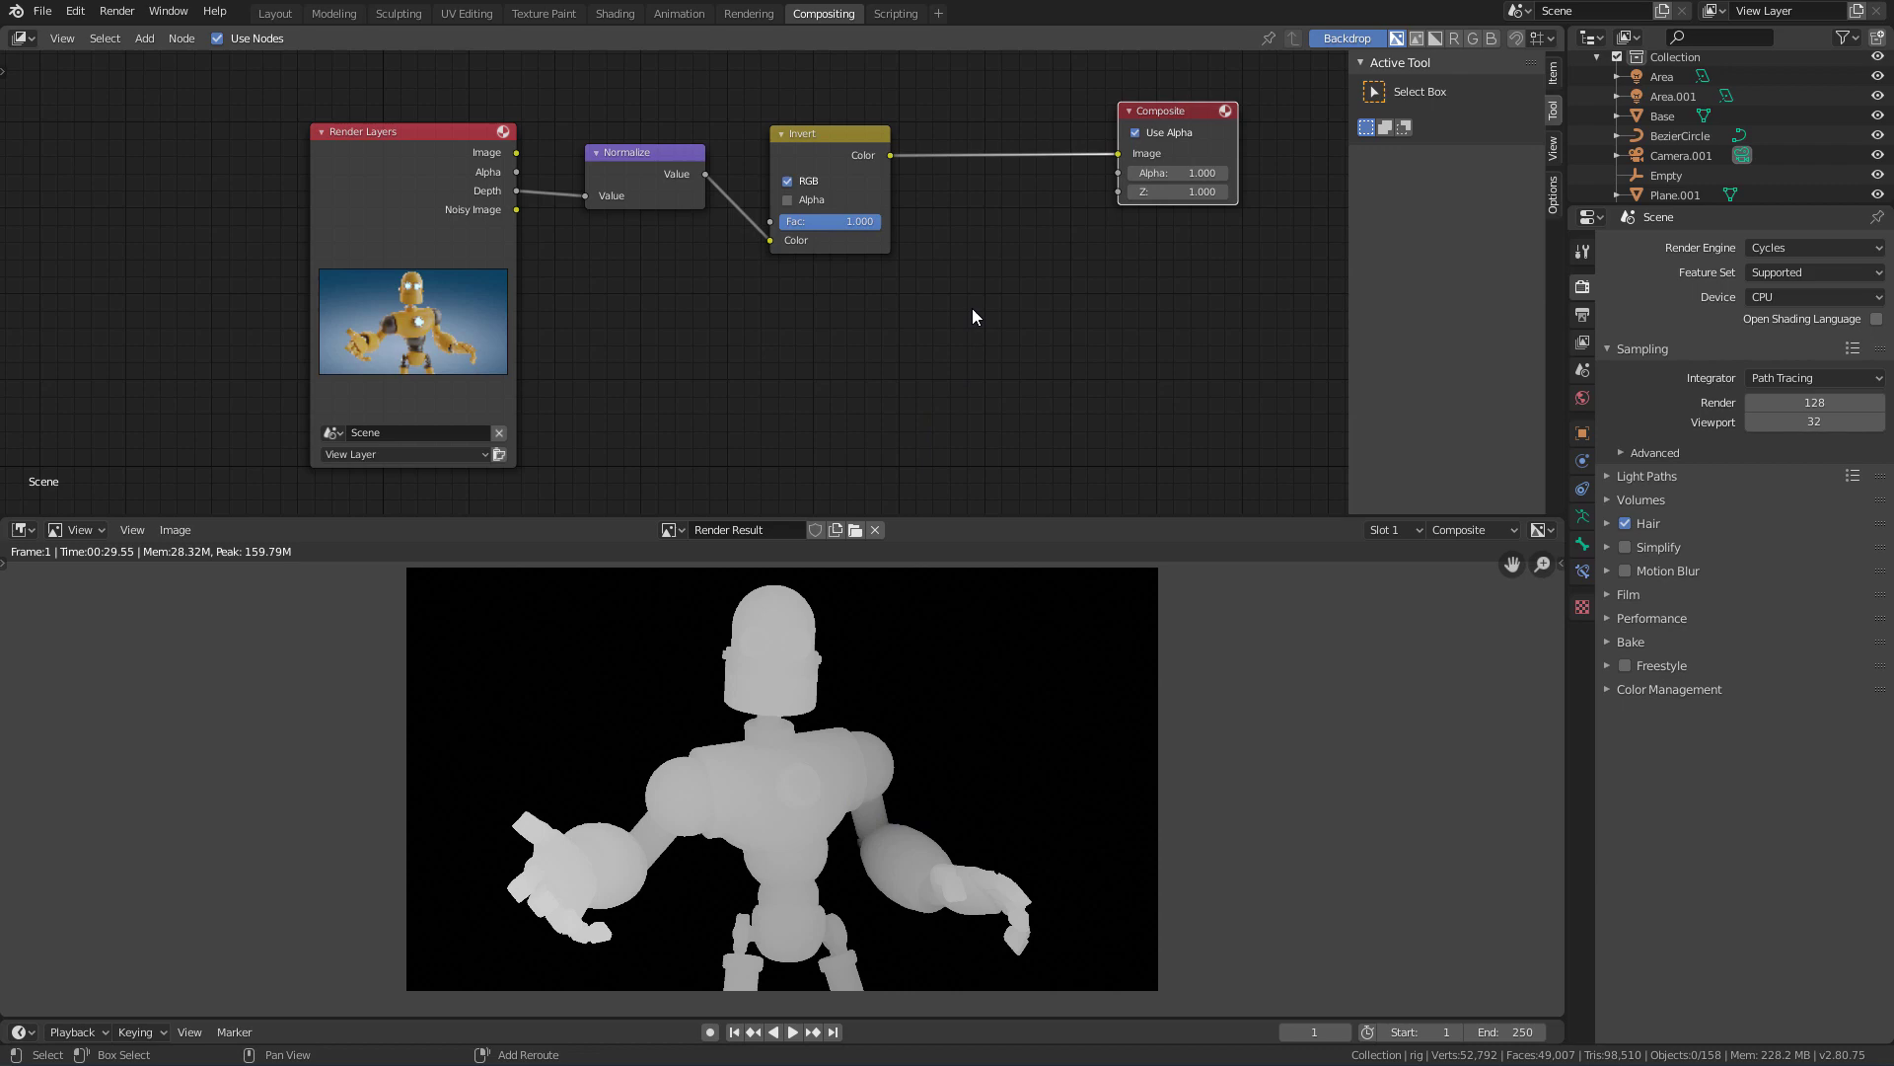
- Add a Color > RGB Curves node on the Invert–Composite link and reposition it
key("shift+a")
mouse_move(973, 306)
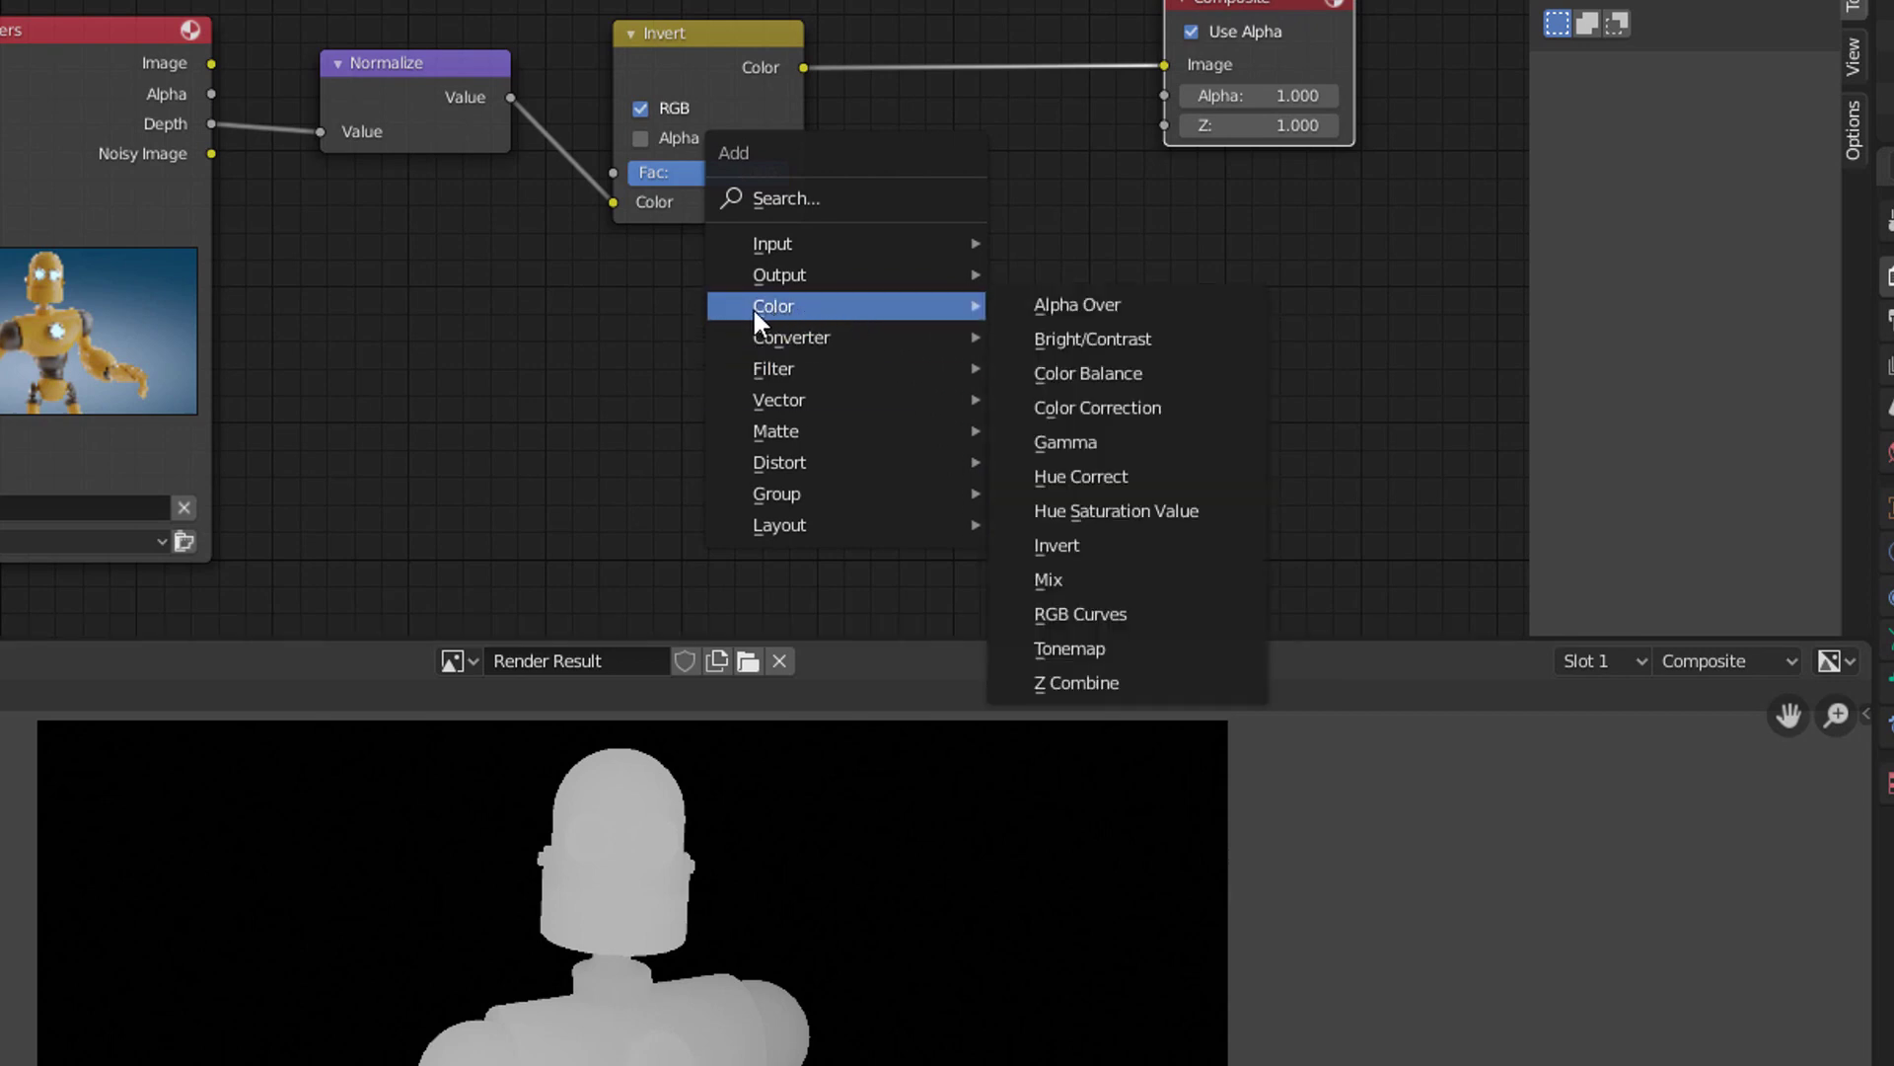
left_click(1089, 613)
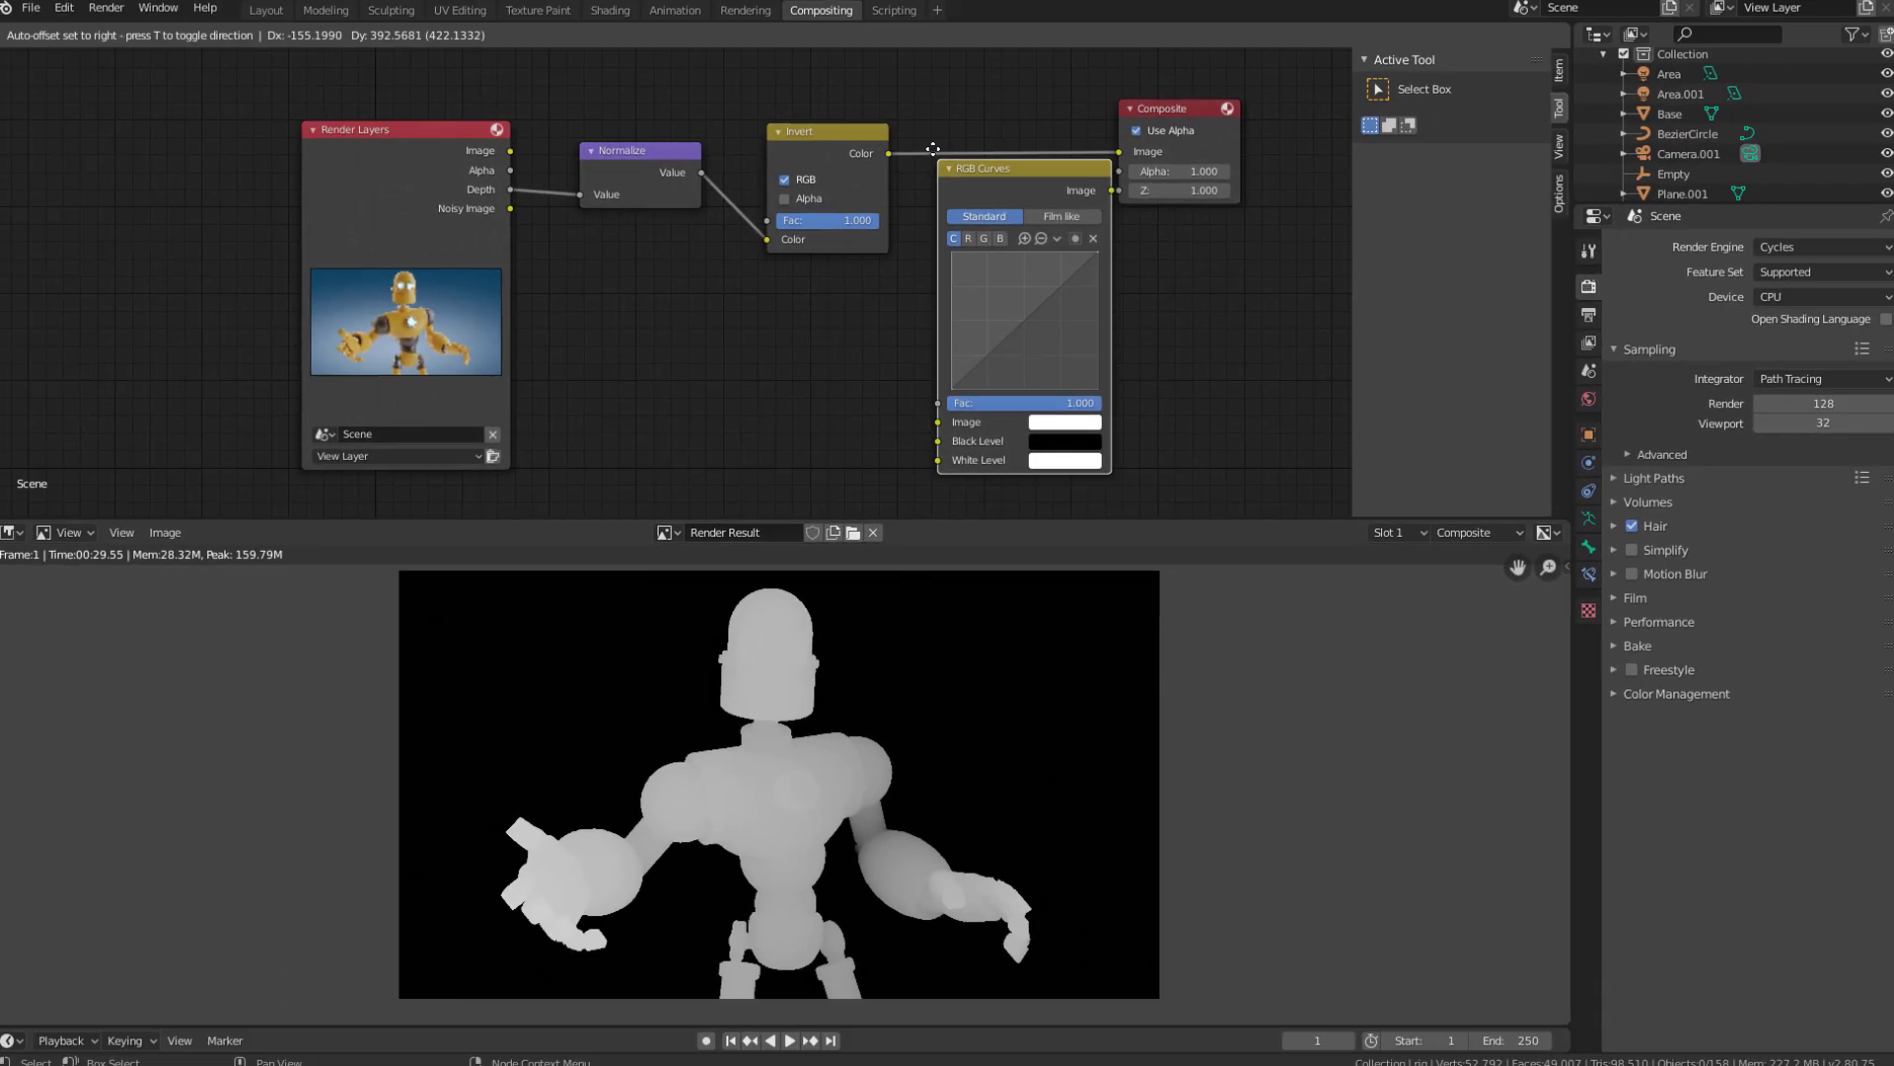
left_click(923, 89)
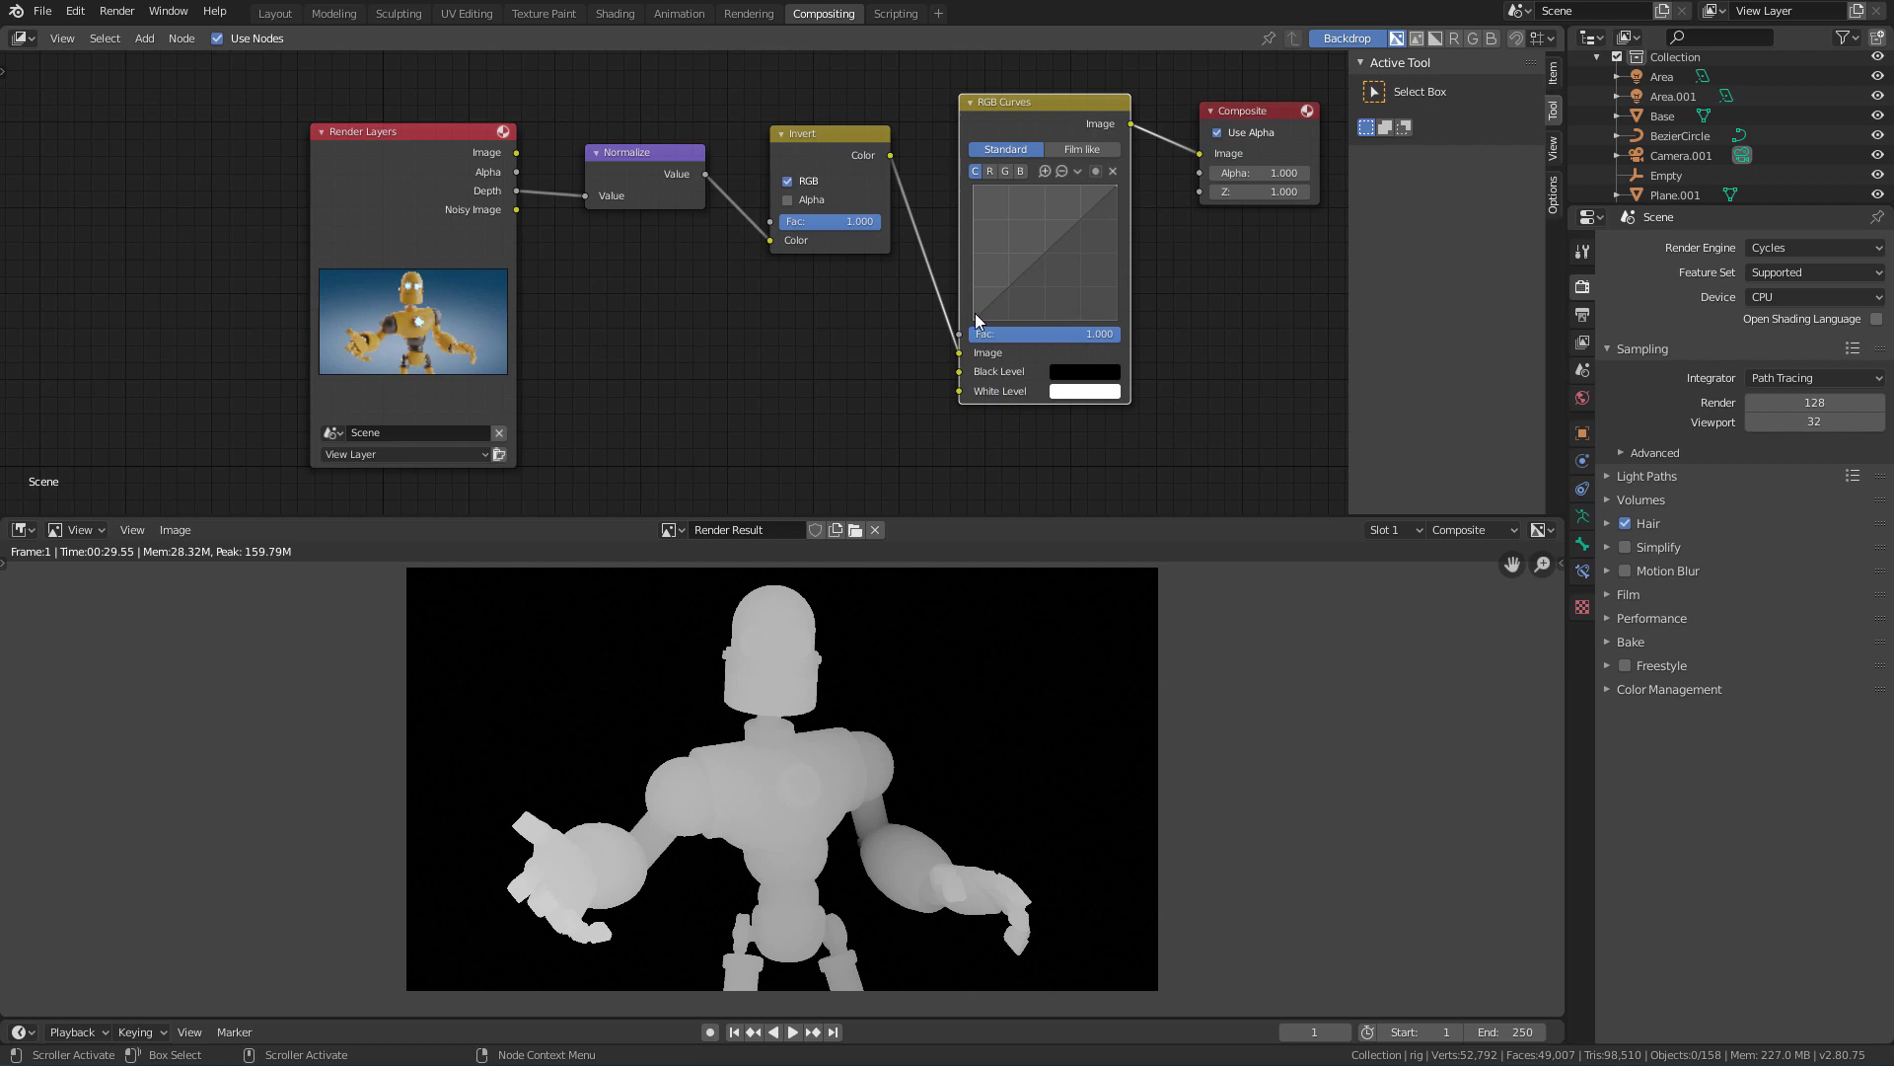
key("g")
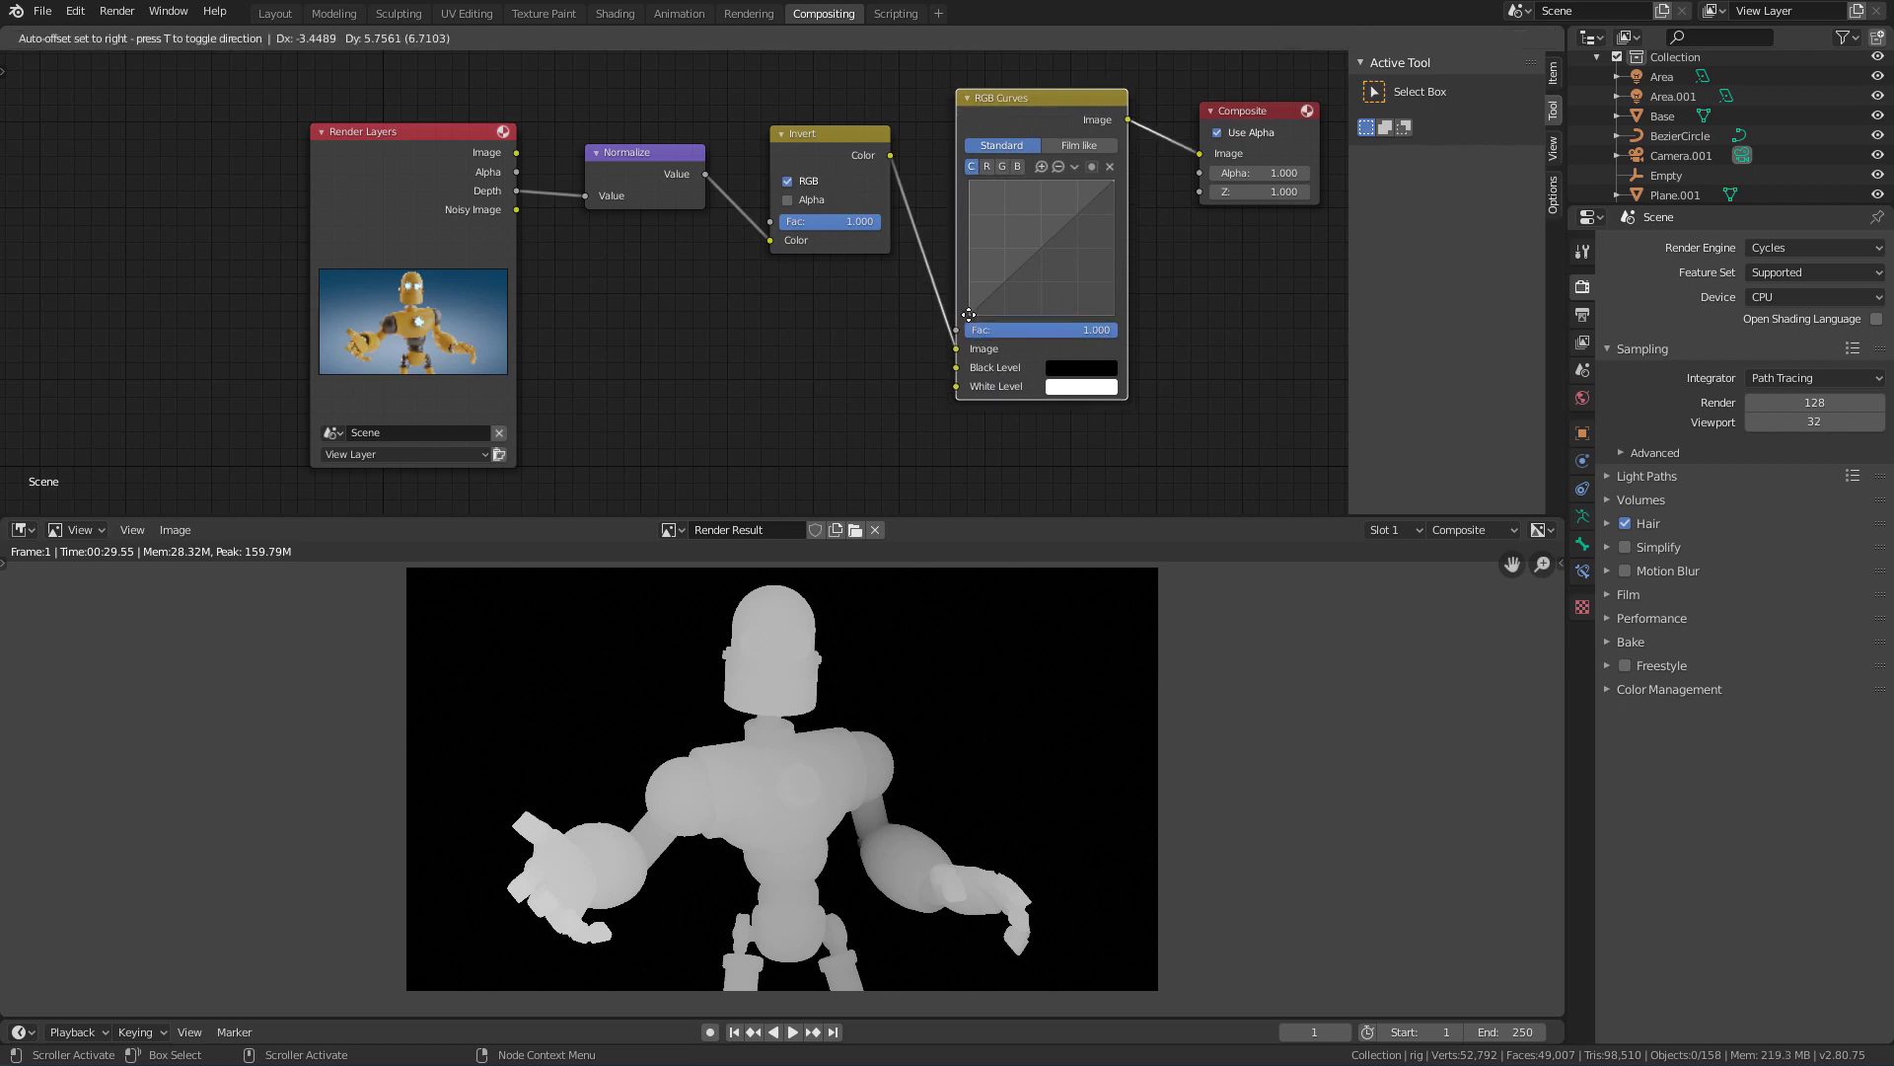
left_click(983, 329)
- Raise the curve's black point to Y 0.25 and add a midpoint at X 0.29444, Y 0.375
left_click_drag(983, 330, 981, 290)
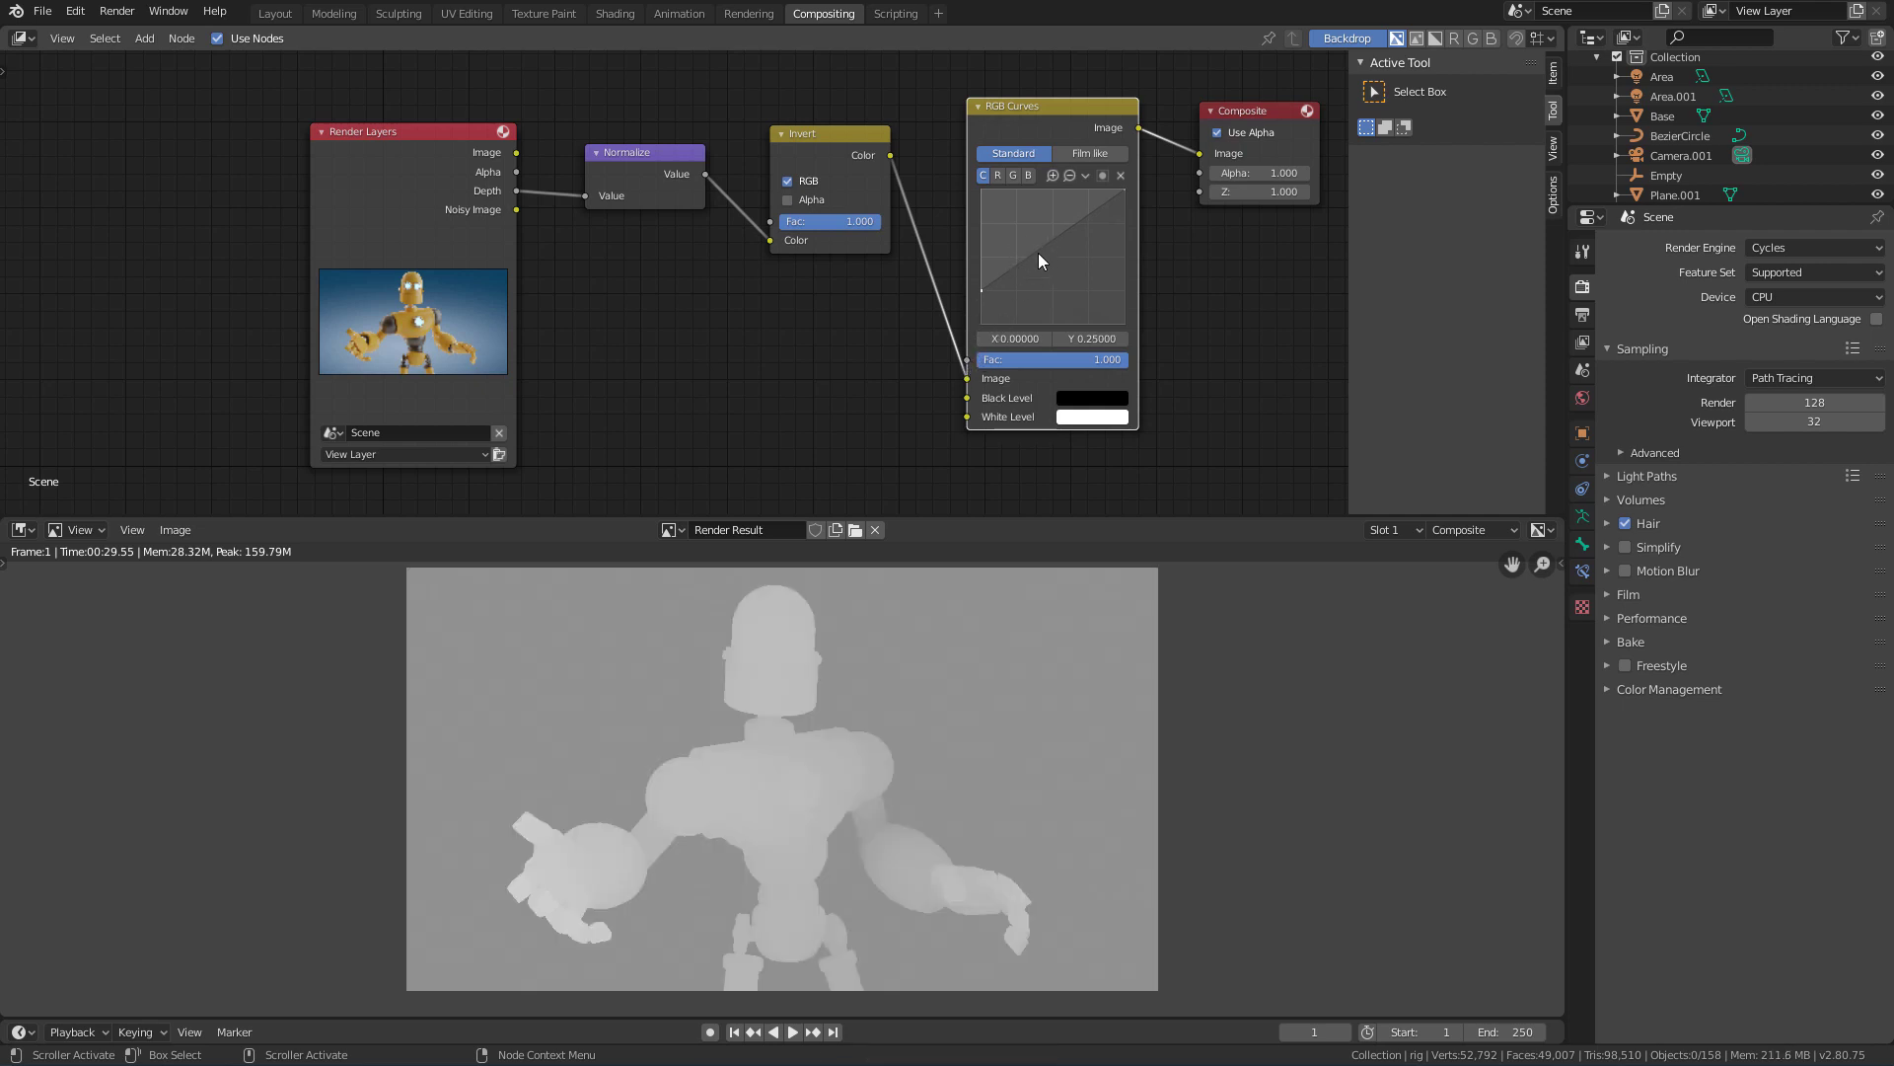
left_click_drag(1023, 258, 1023, 273)
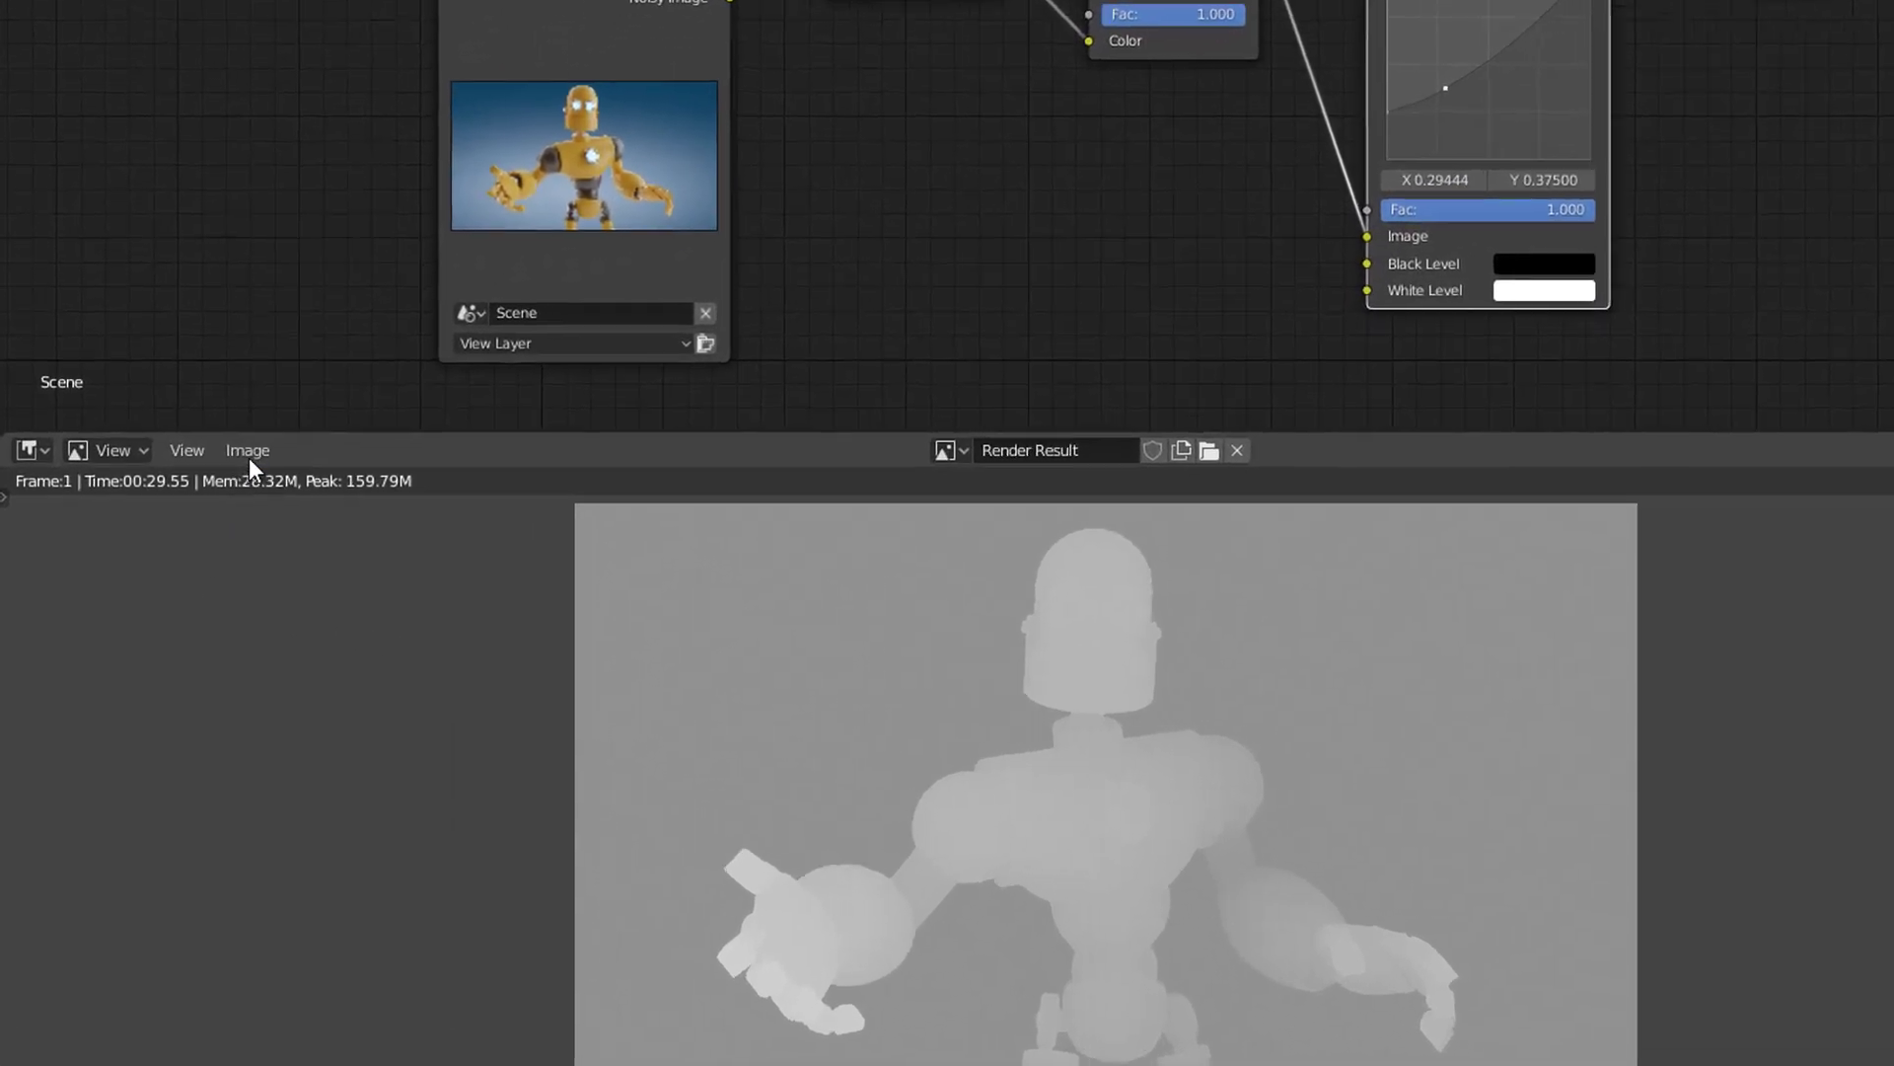
- Save the depth render to the Desktop as Robot_depht.png
left_click(174, 529)
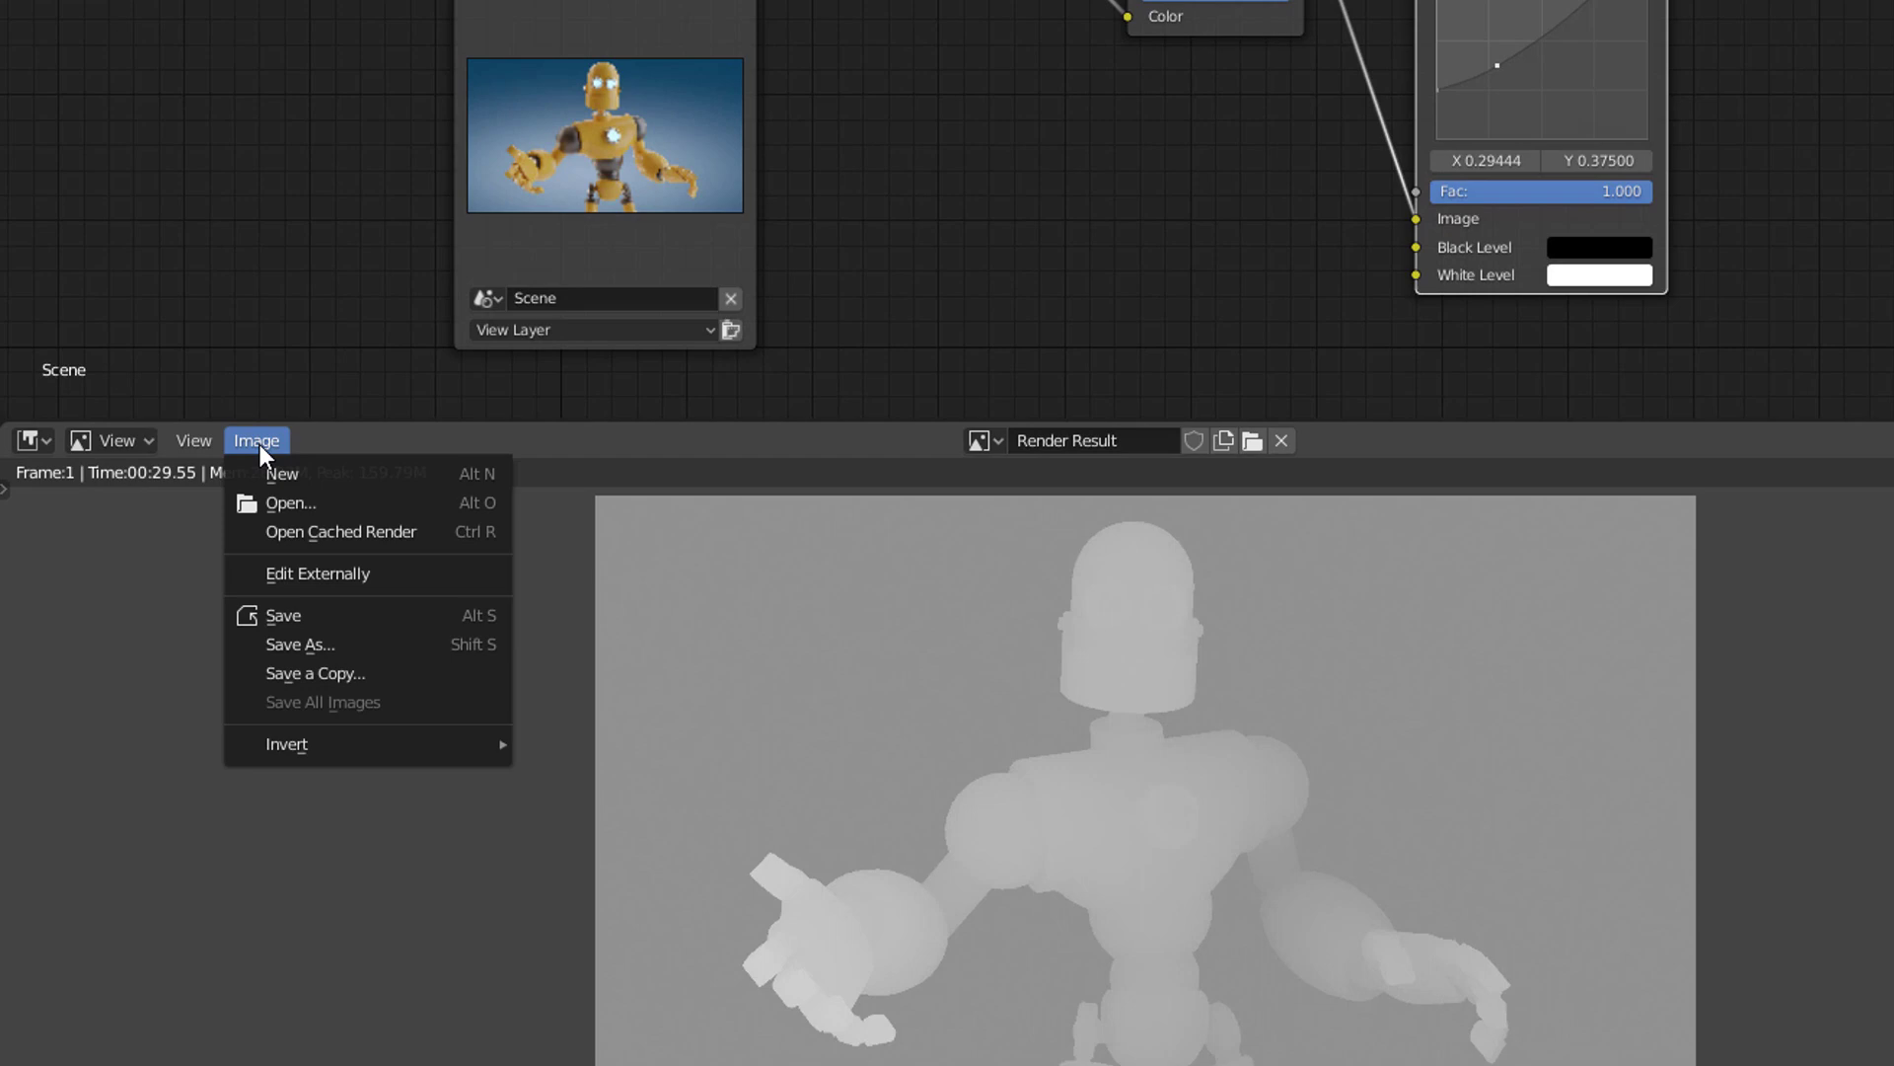
left_click(320, 643)
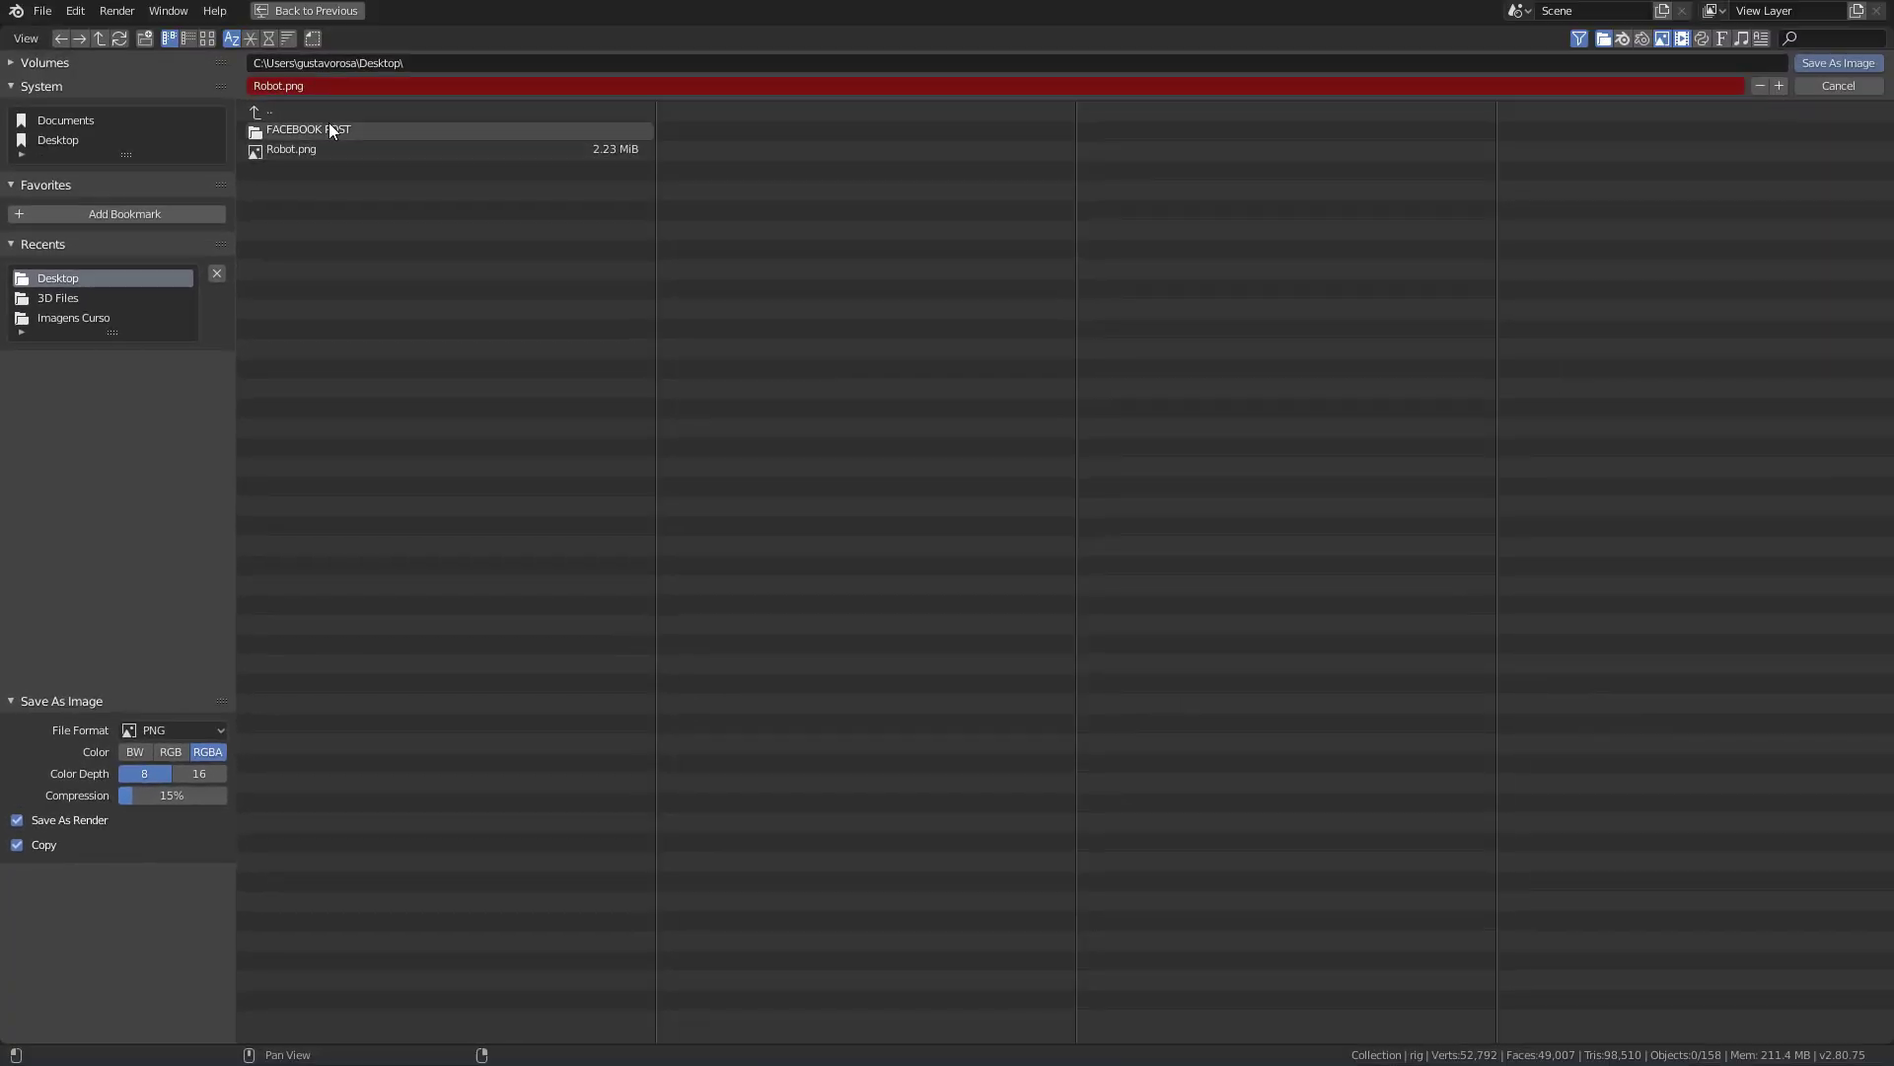
left_click(284, 87)
type("_")
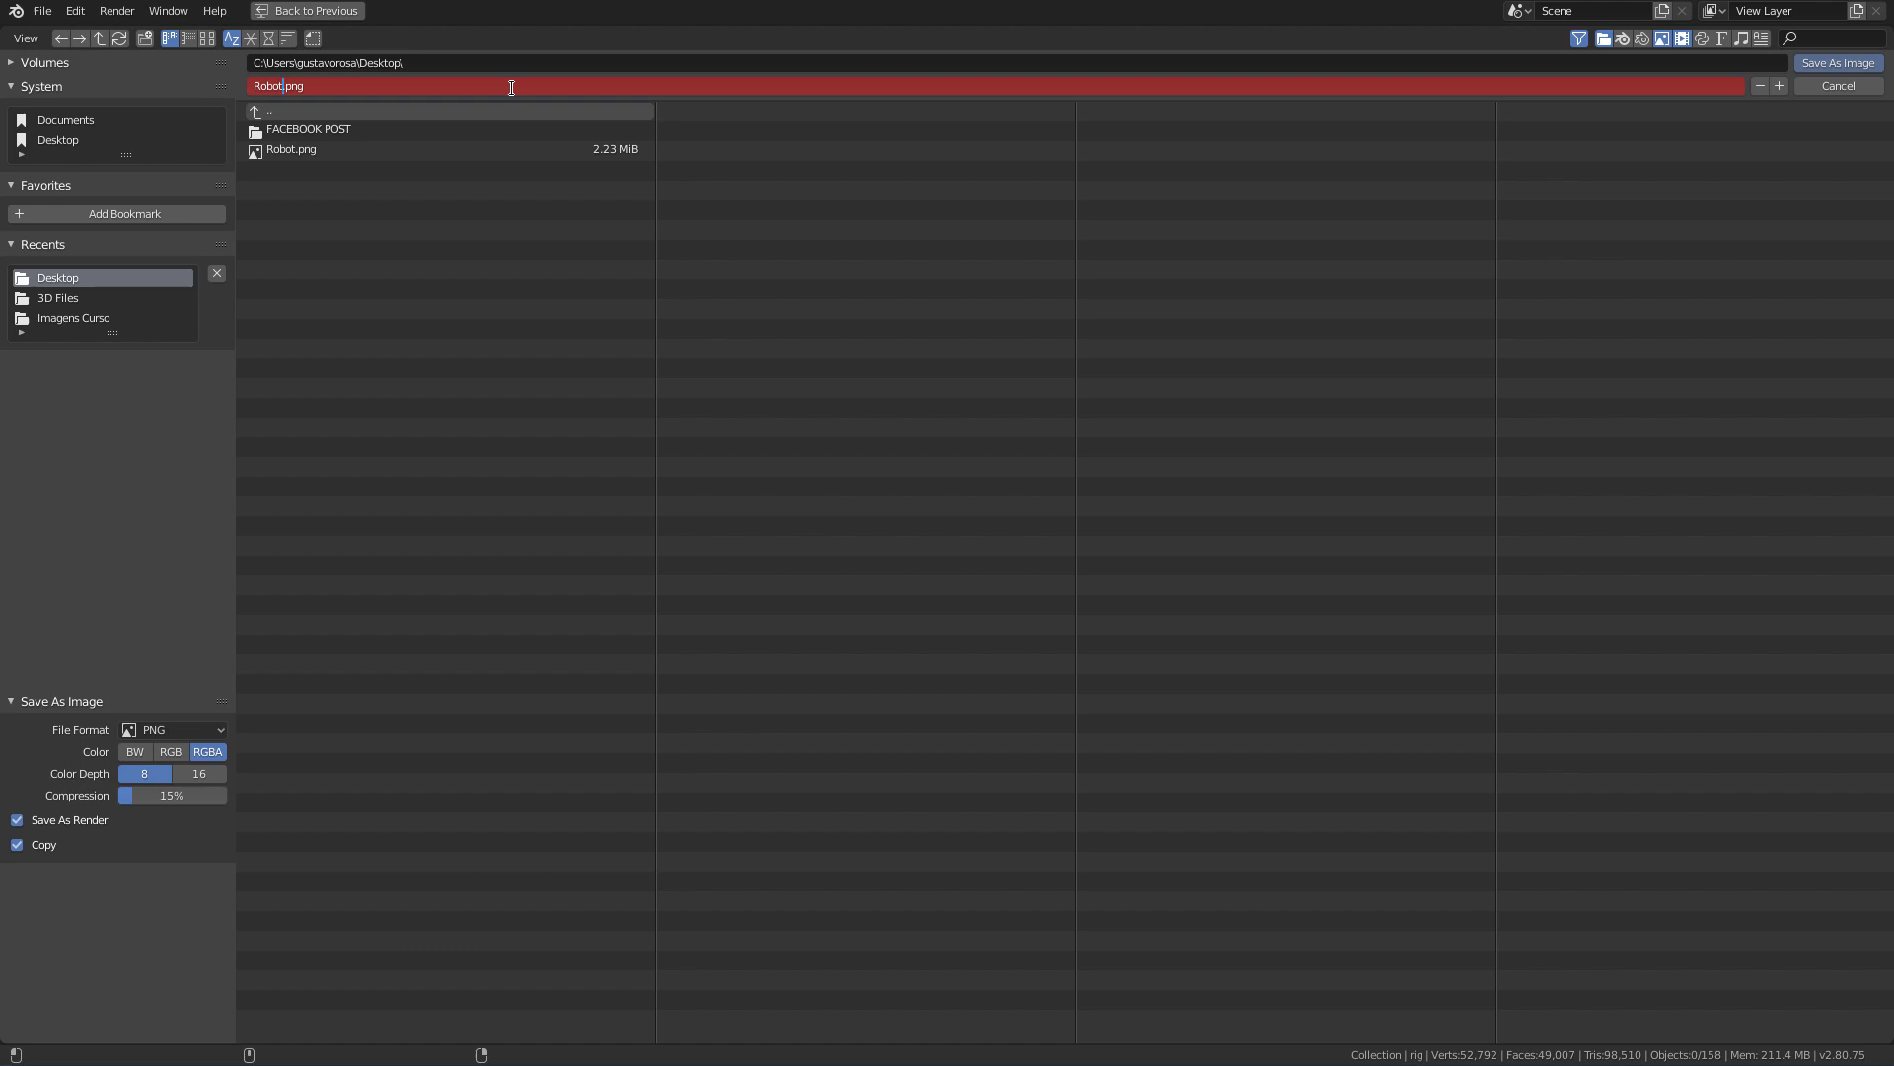
type("de")
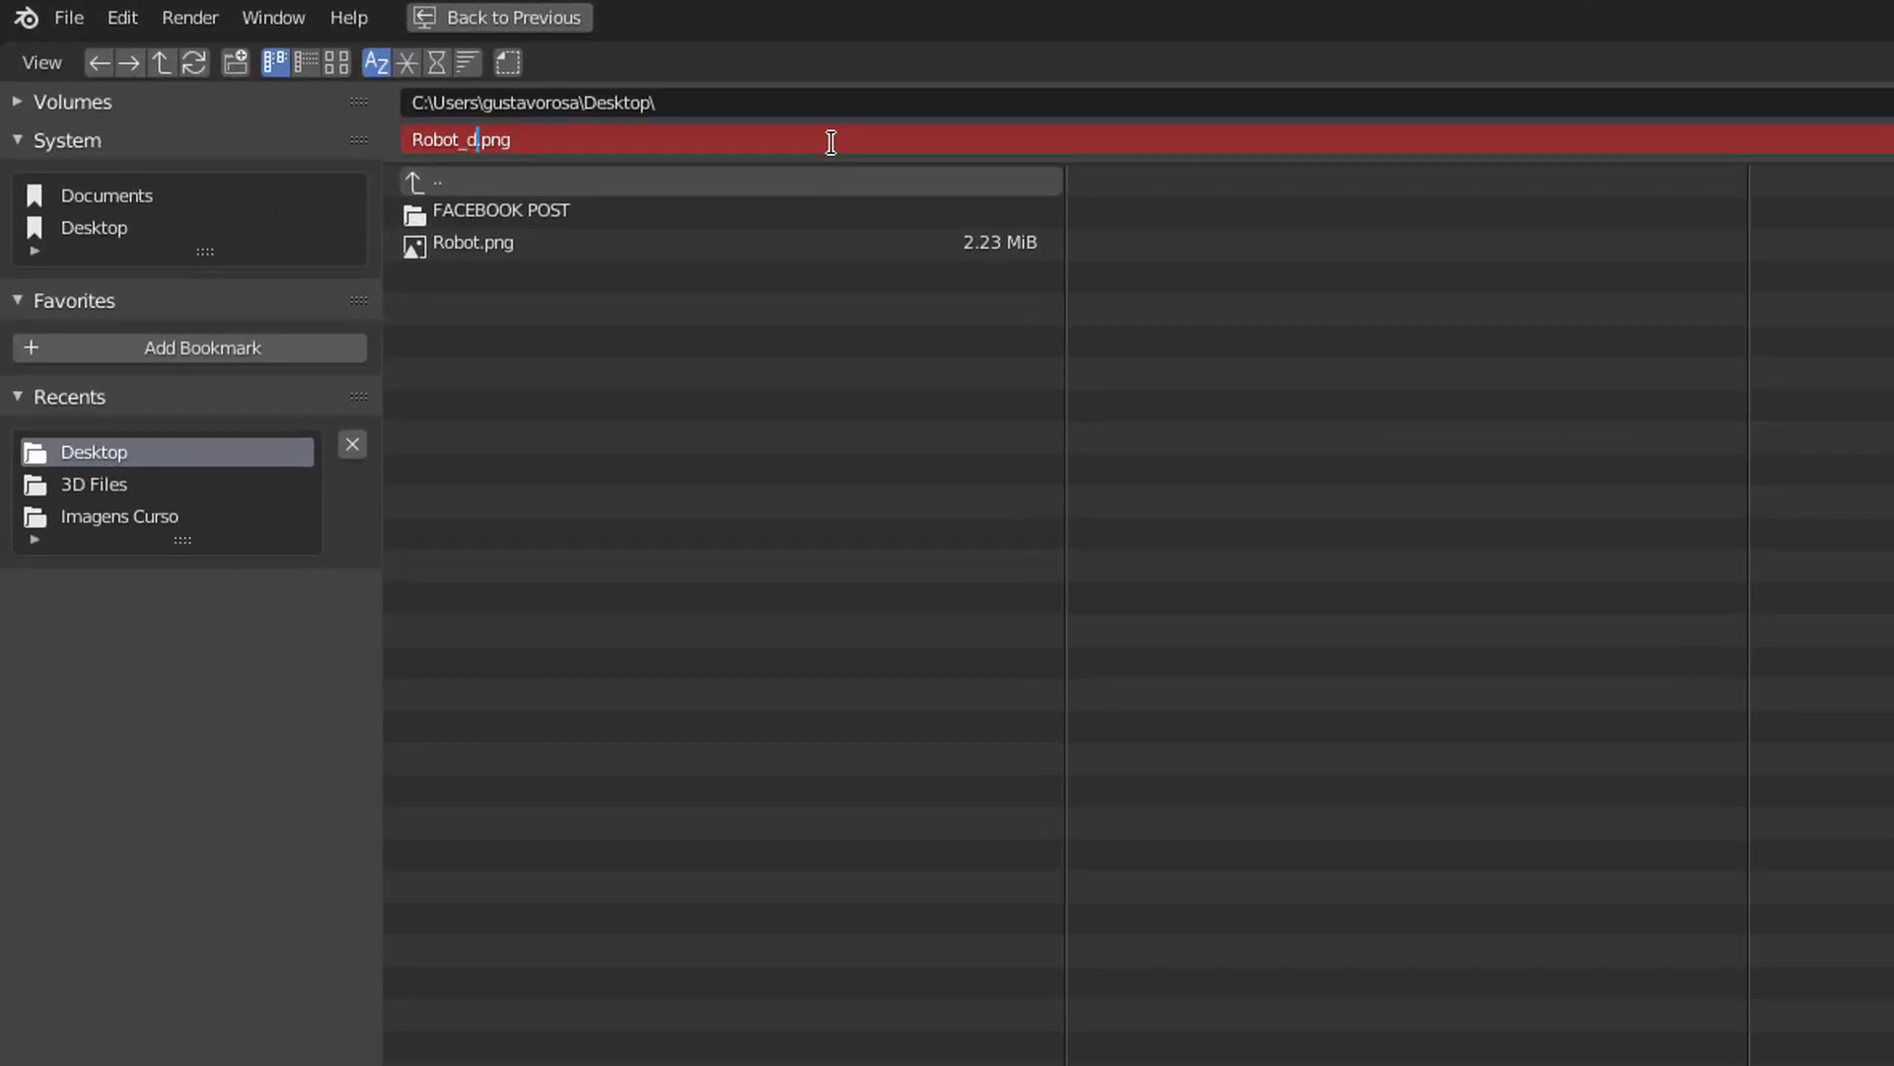
type("pht")
left_click(773, 17)
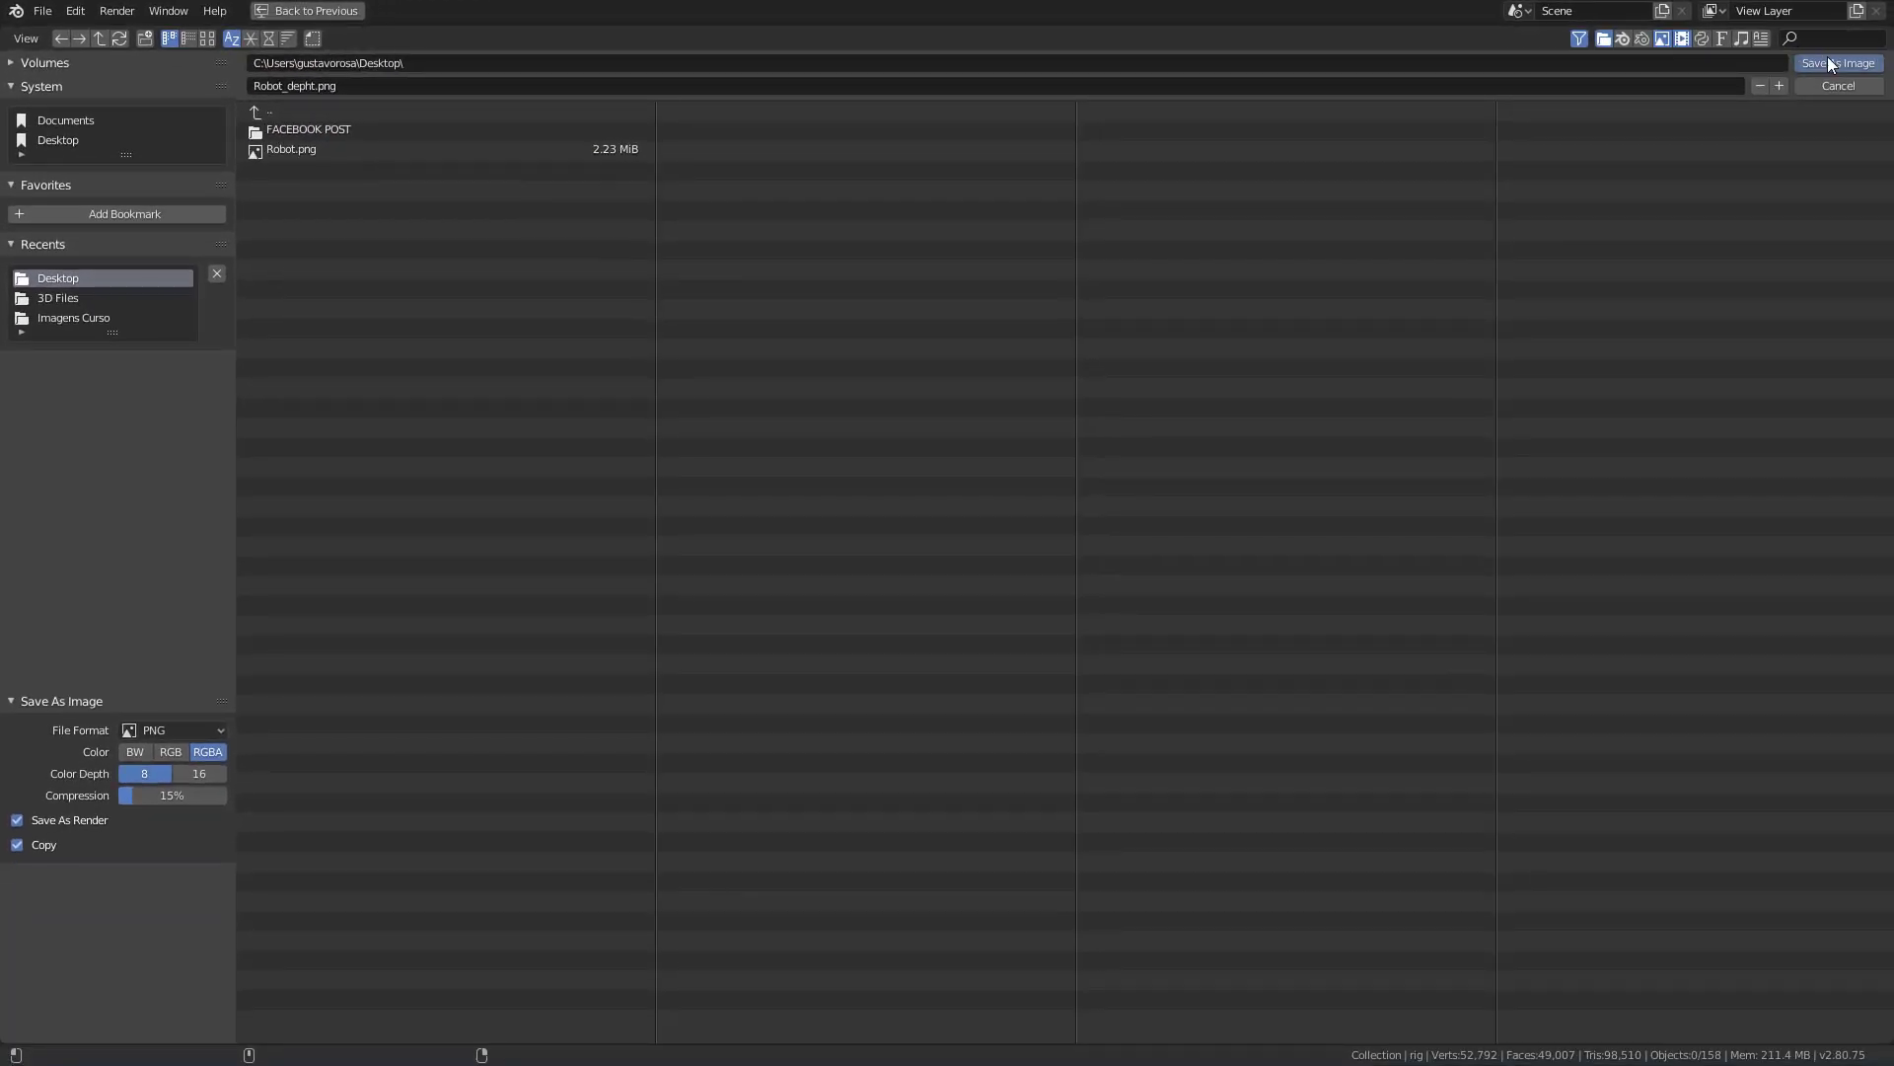
left_click(1827, 63)
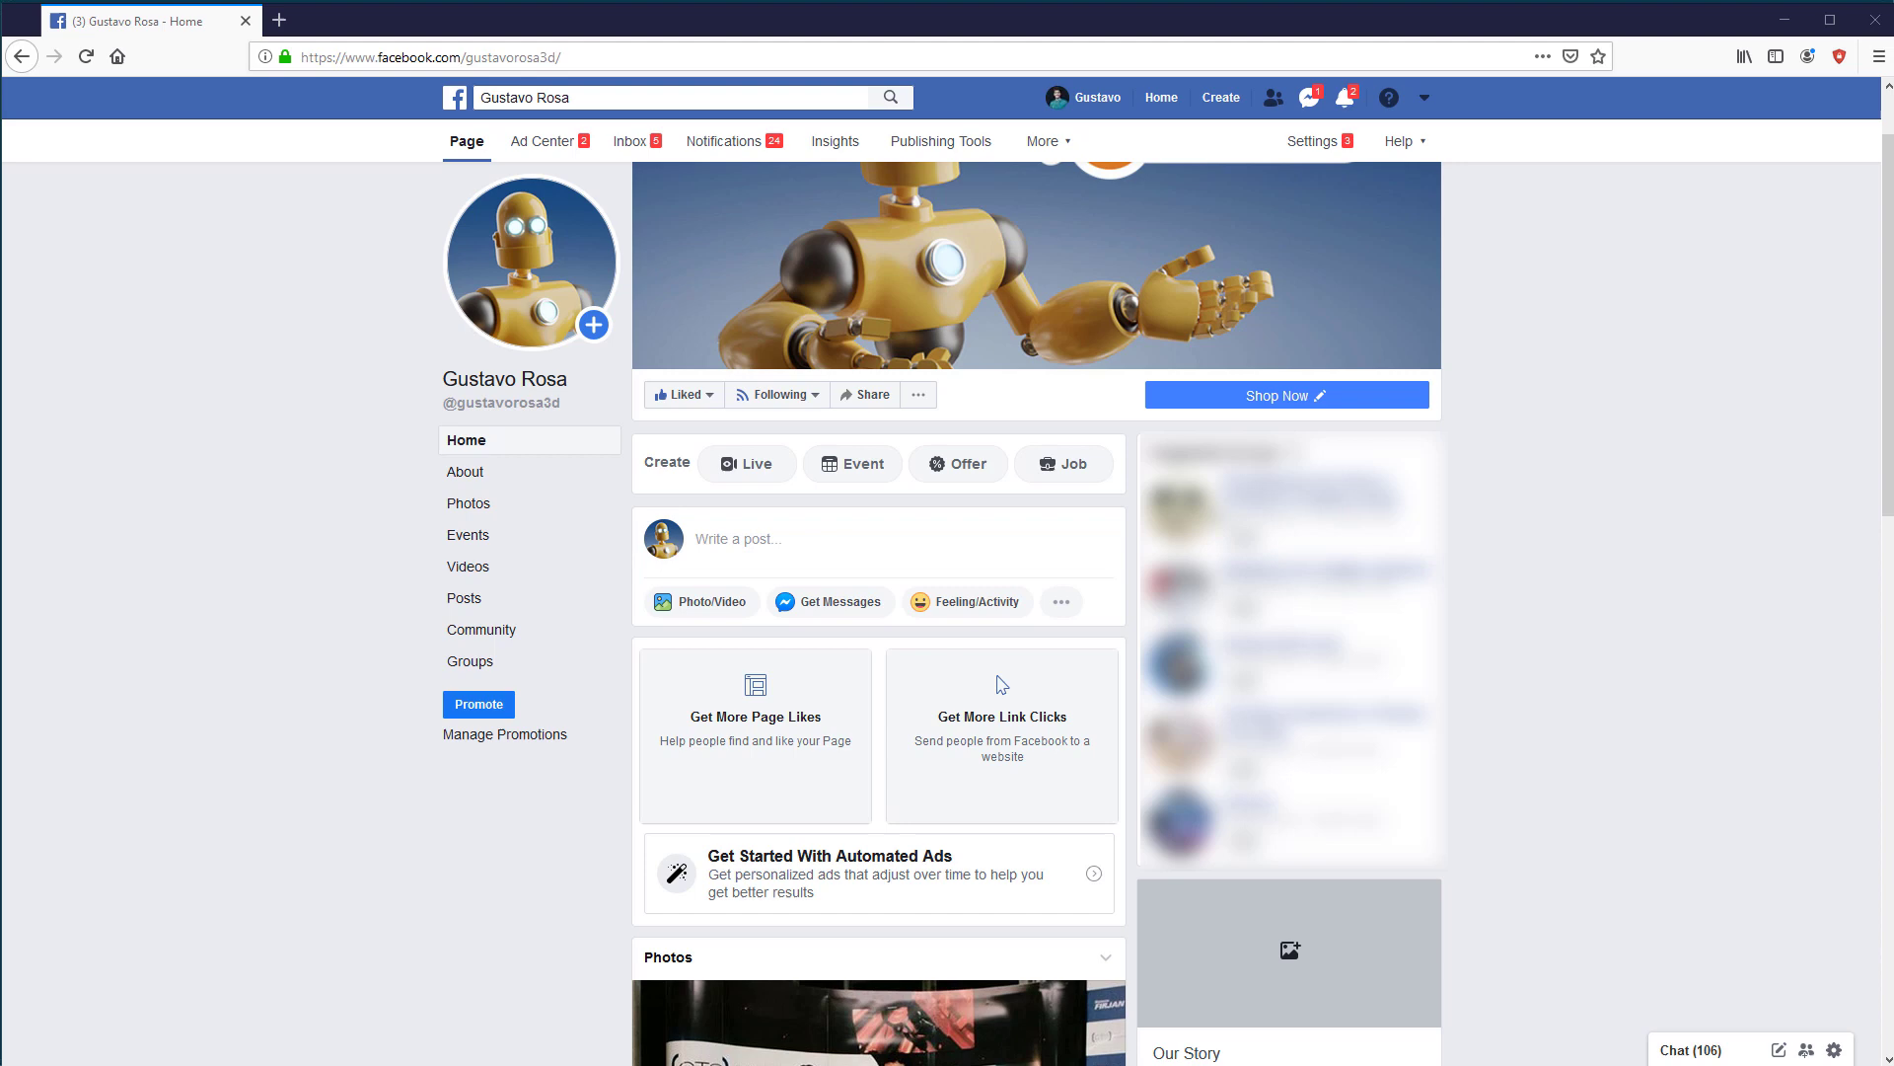
- Upload Robot and Robot_depth from the FACEBOOK POST folder into a new Facebook photo post
left_click(712, 606)
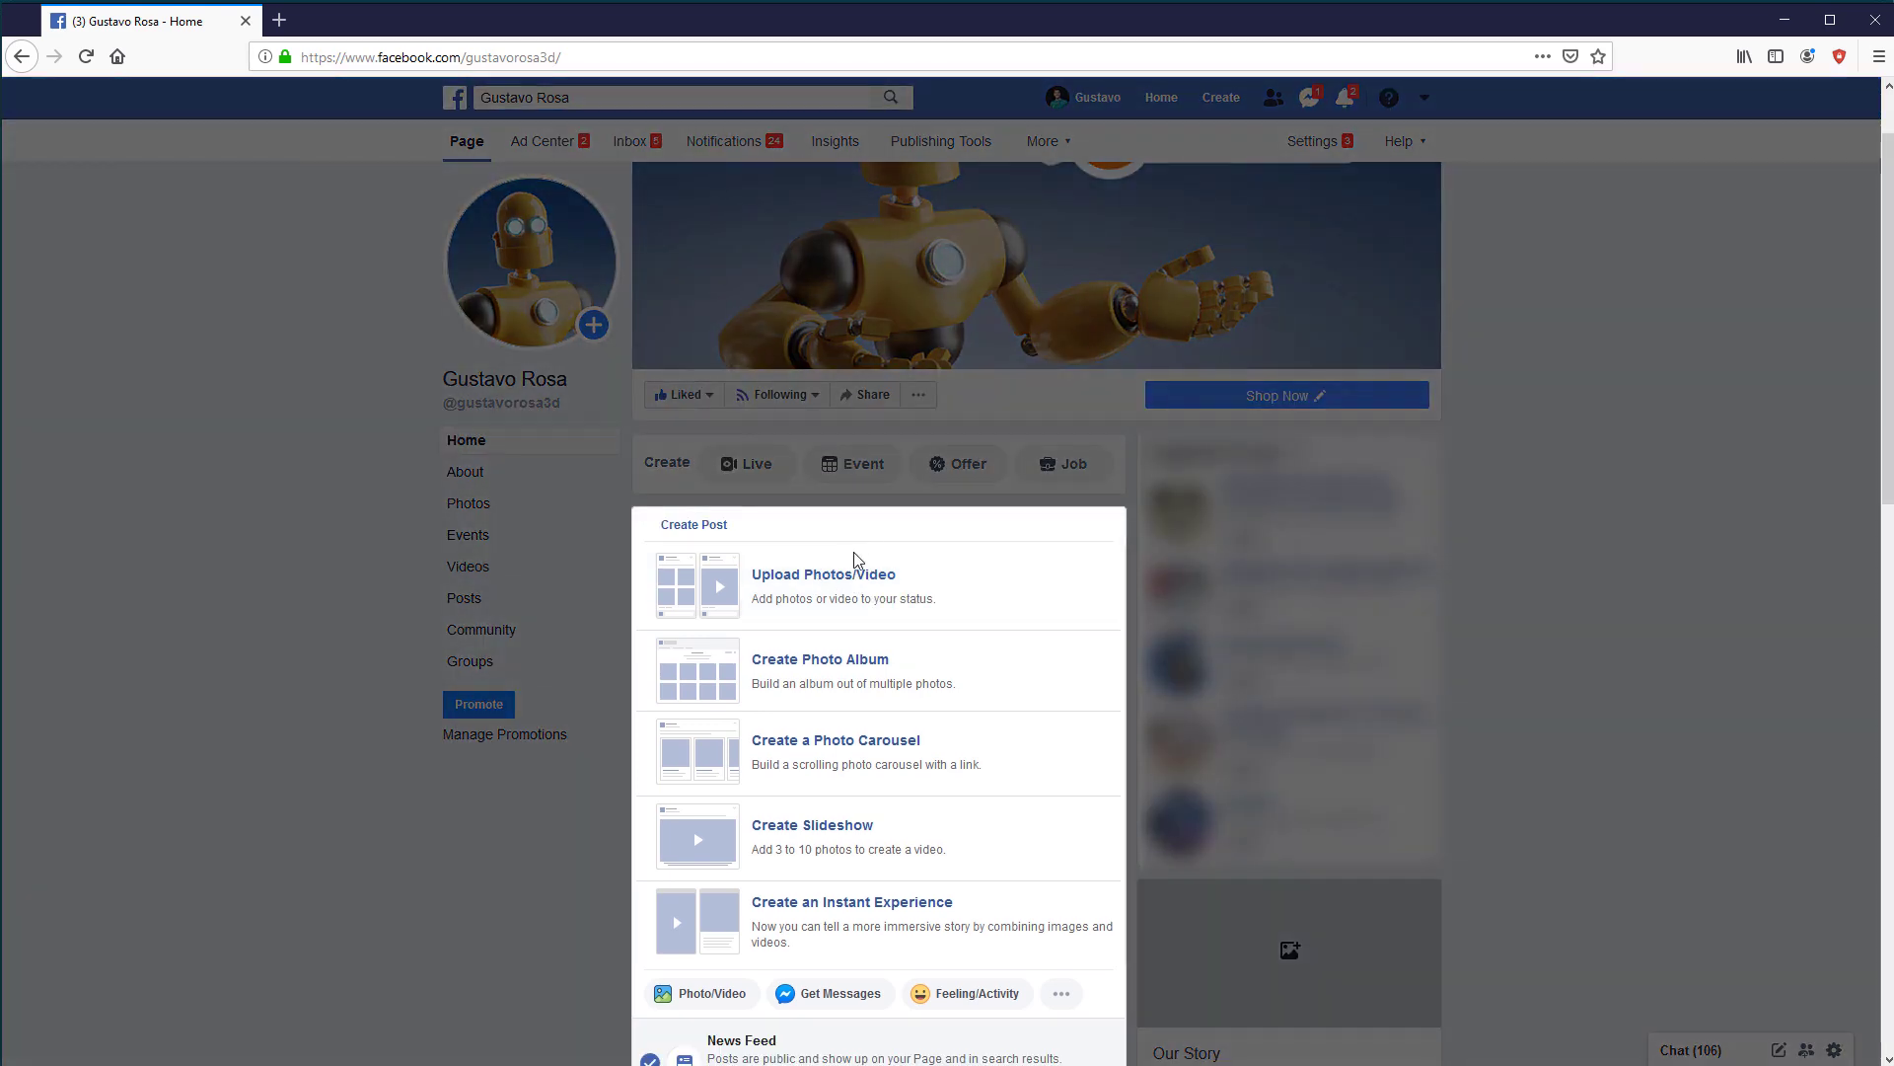
left_click(857, 574)
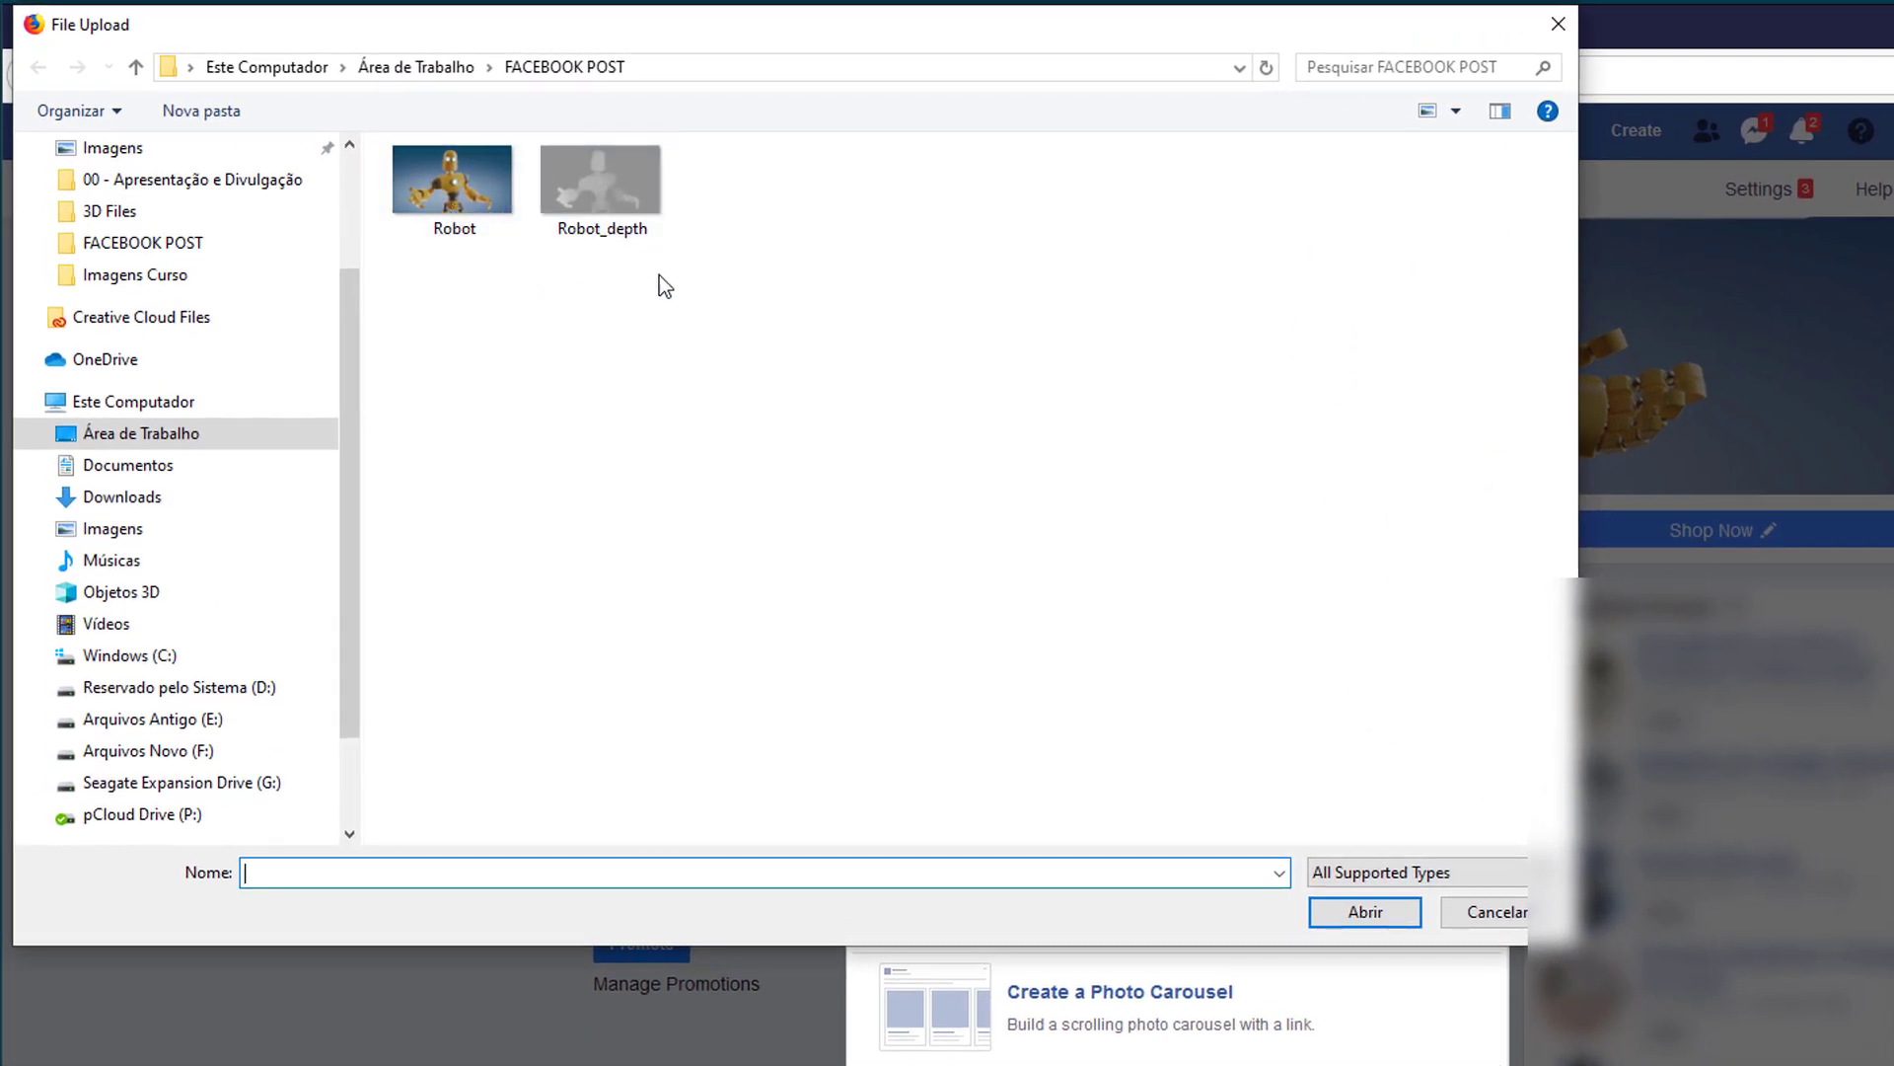
left_click_drag(694, 287, 446, 187)
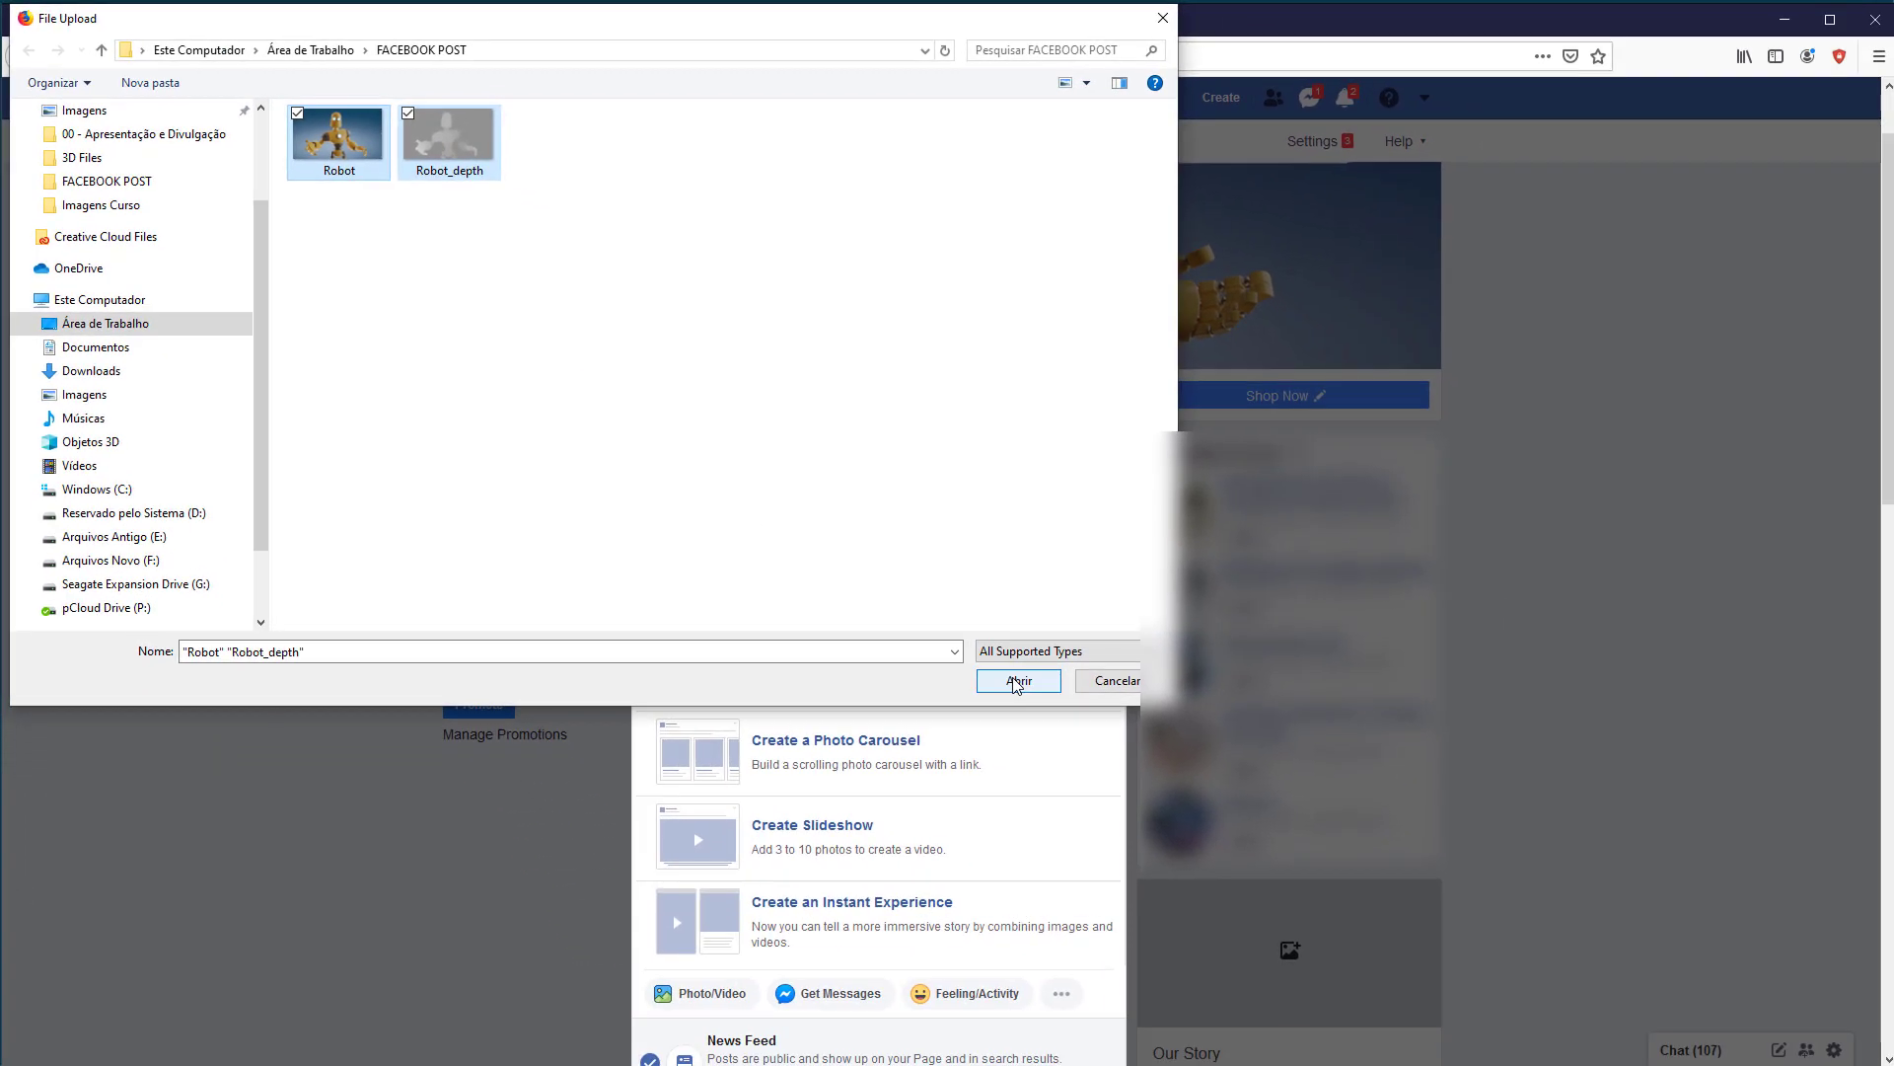
left_click(1361, 909)
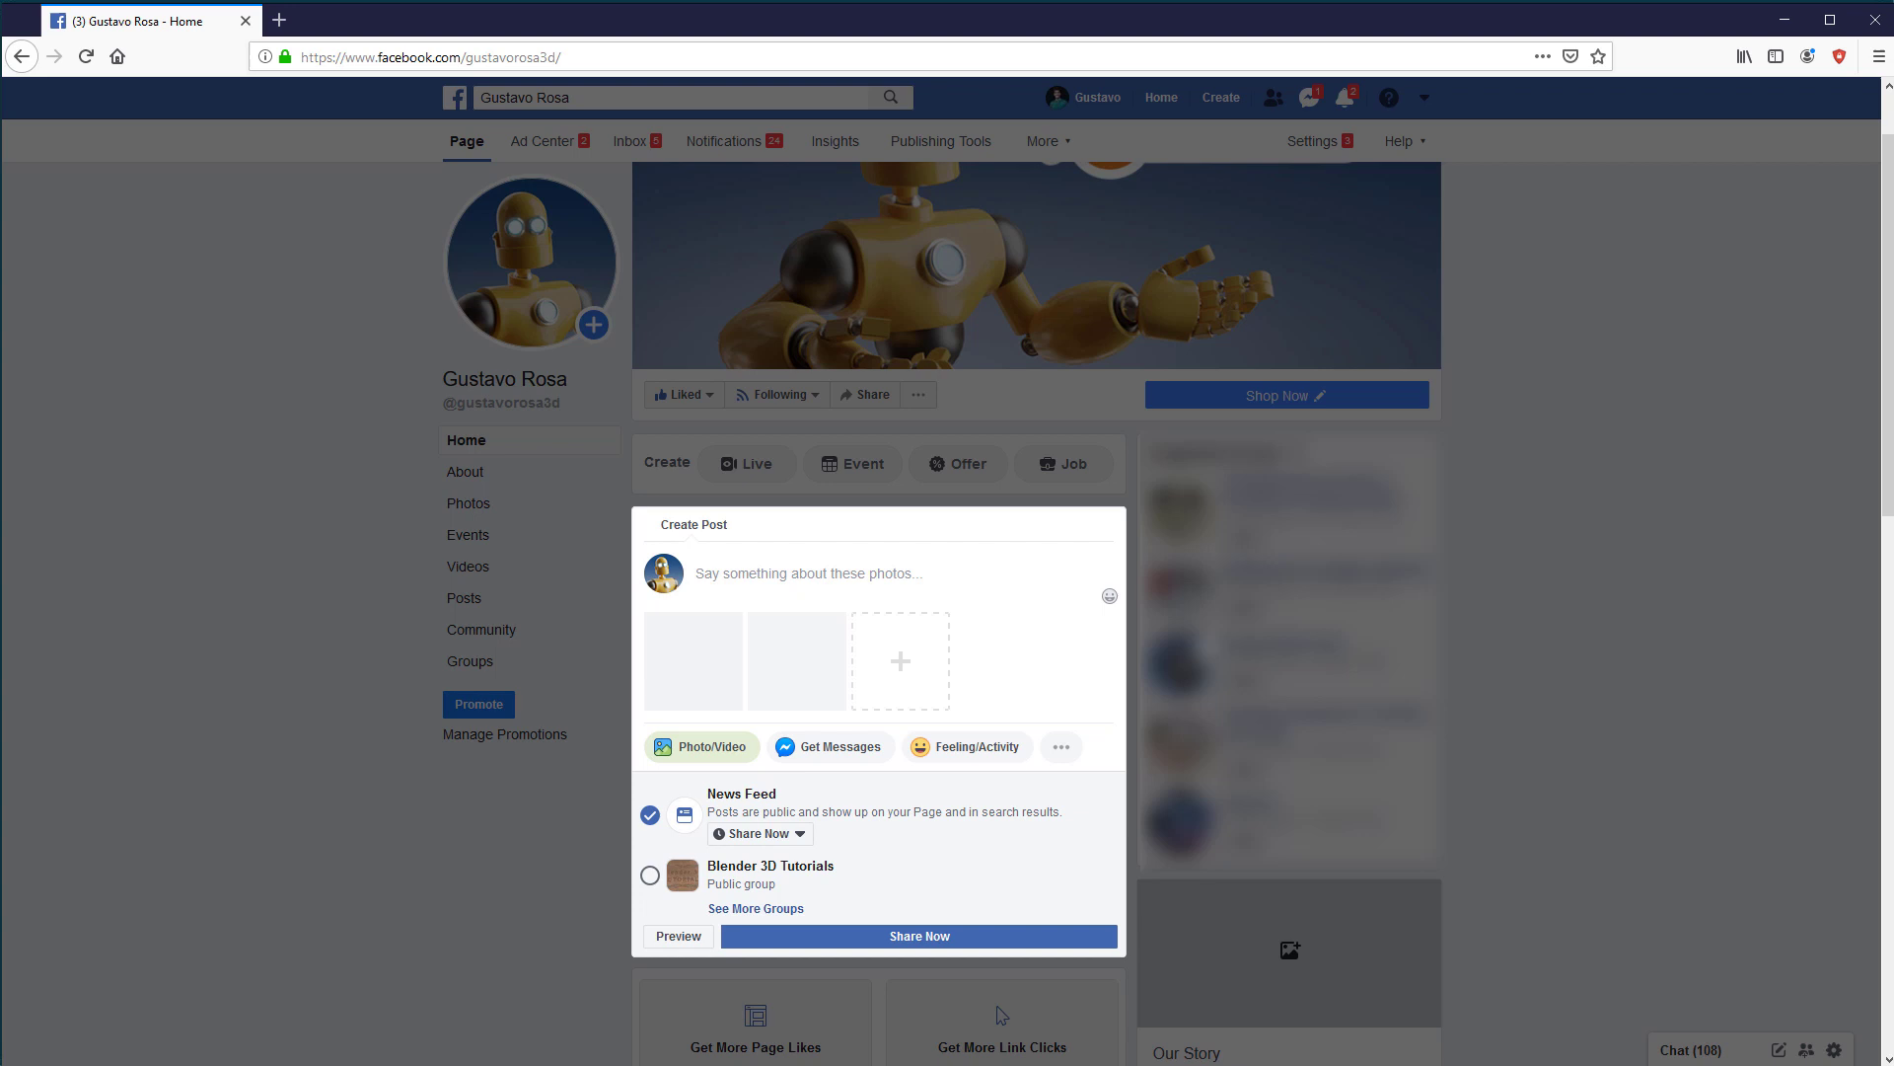